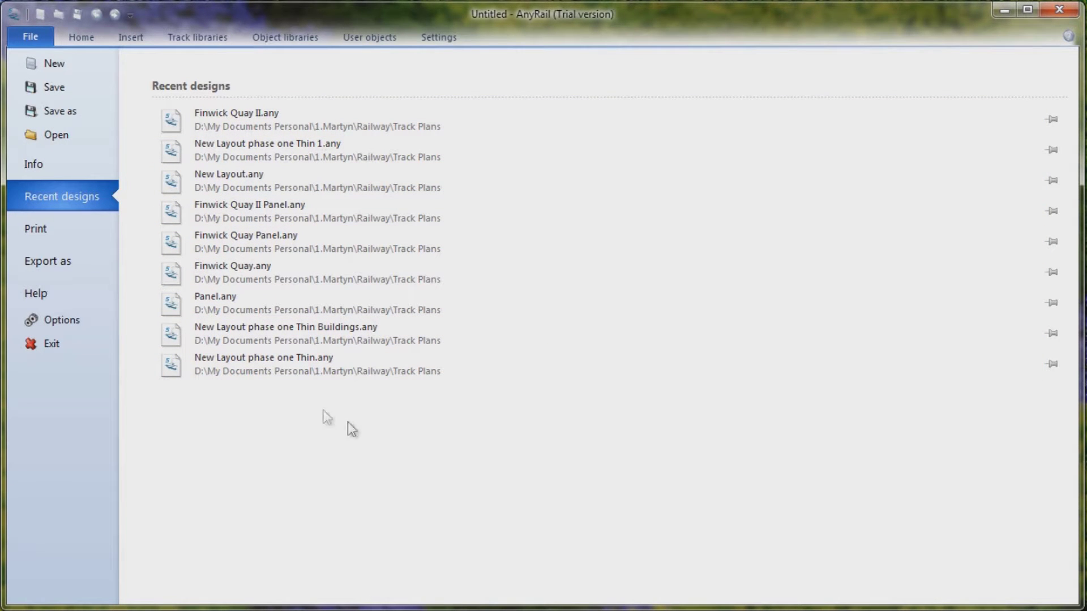
Open the recent design New Layout phase one Thin, discarding the changes to the untitled design, and examine the whole track plan.
click(278, 365)
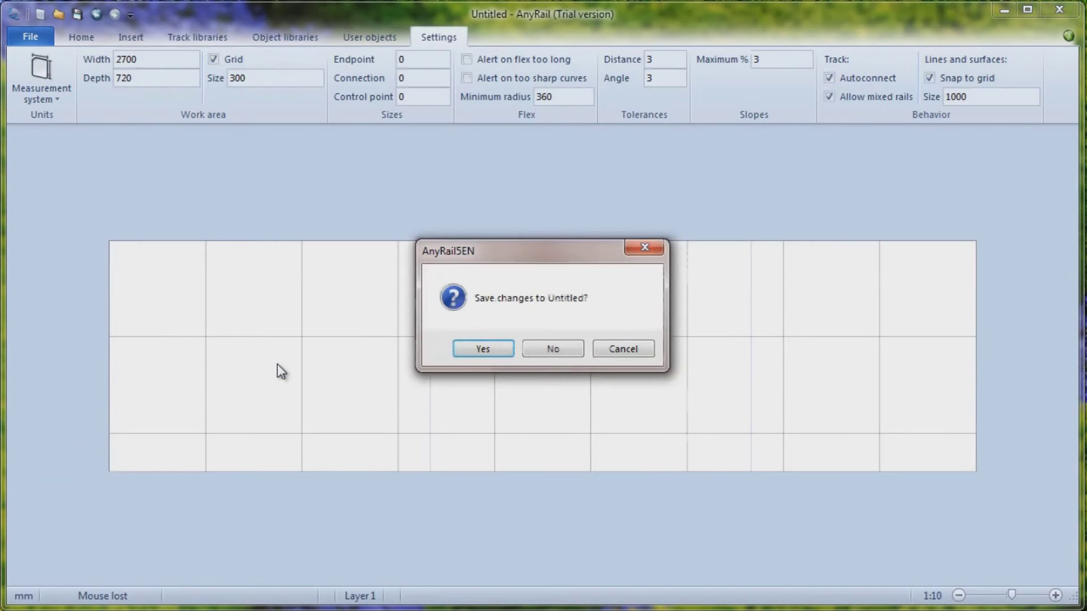
click(559, 351)
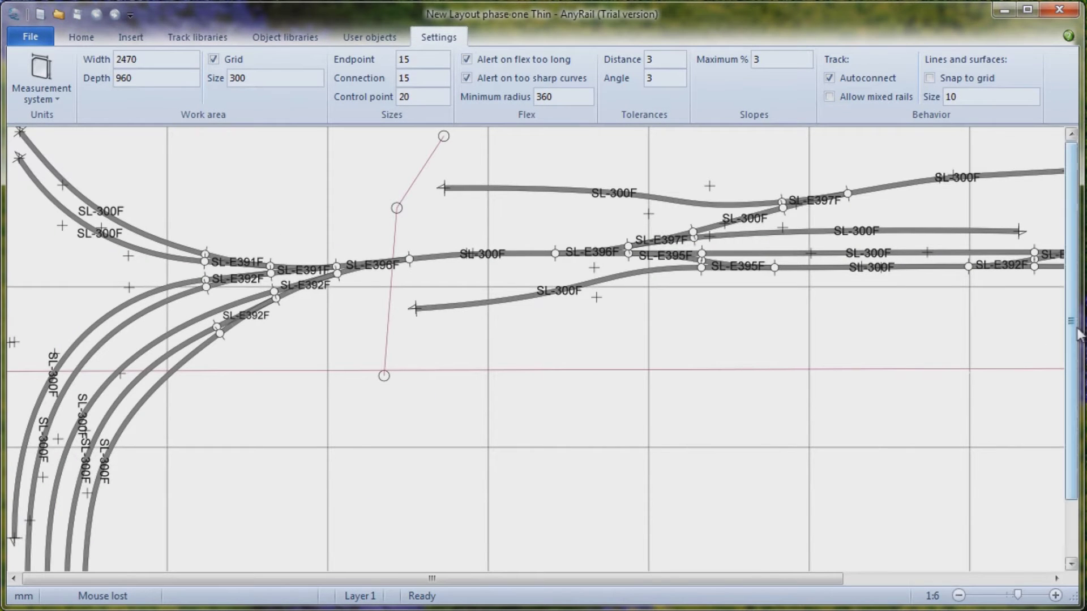
scroll(1077, 363, down, 3)
scroll(1076, 436, up, 3)
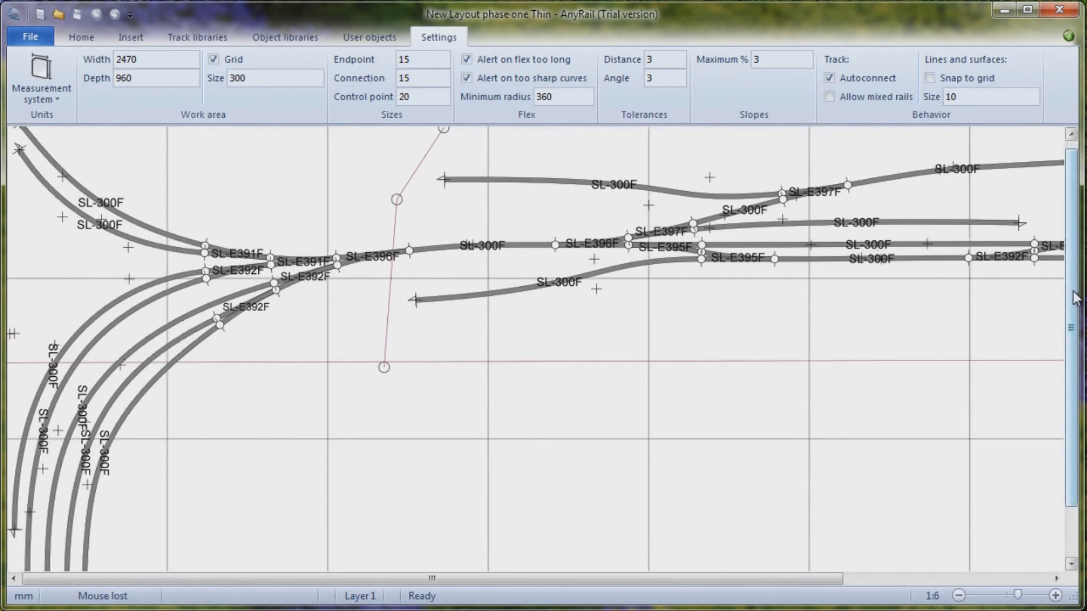
scroll(1077, 289, up, 1)
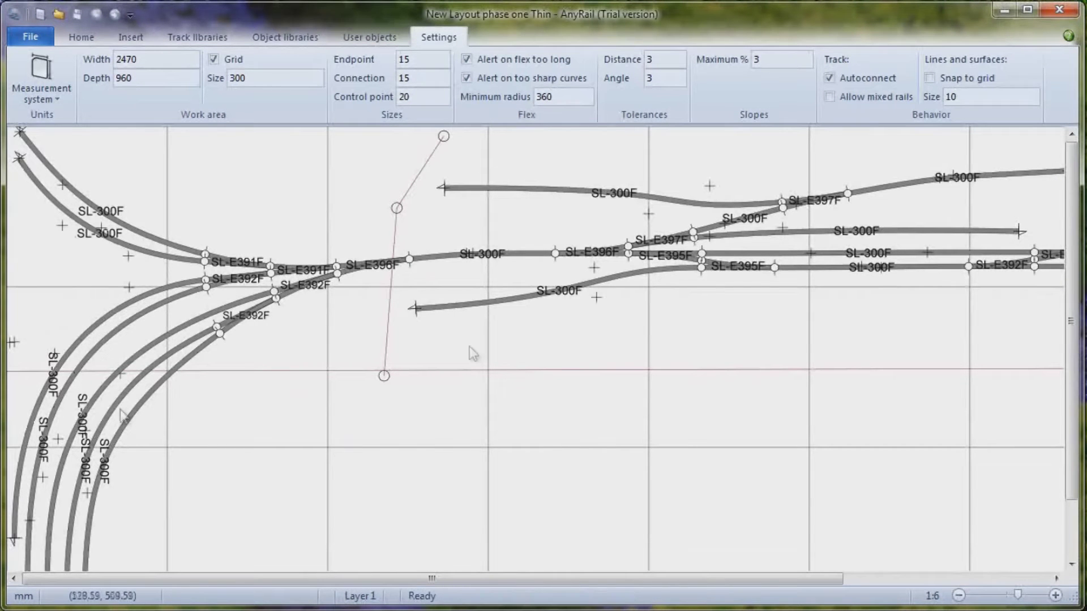
drag(746, 589, 903, 580)
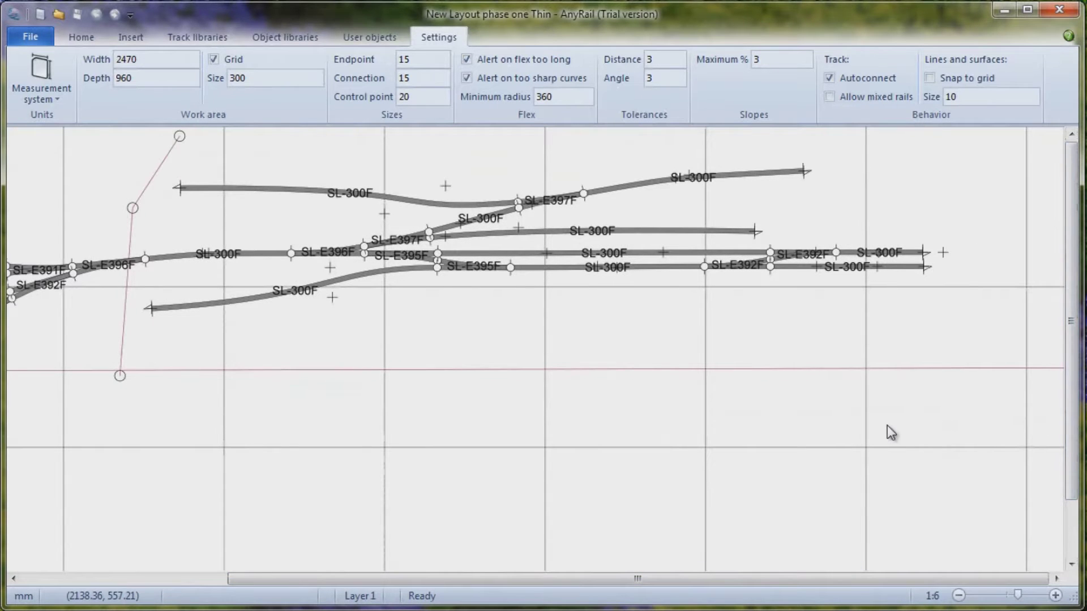
Open the recent design New Layout phase one Thin 1 and examine its track plan through to the far end.
click(25, 38)
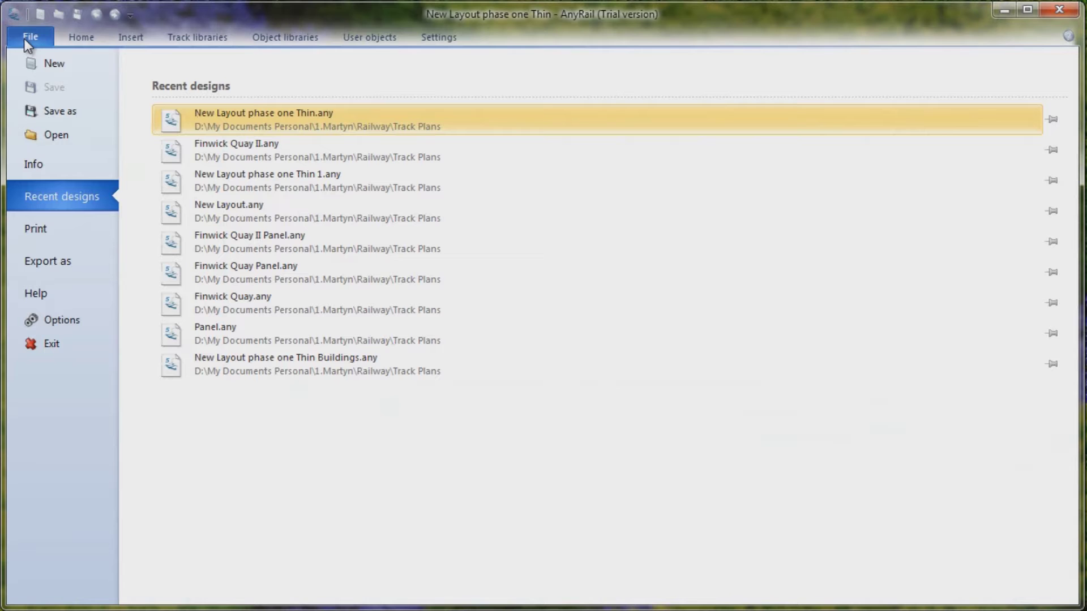
click(264, 186)
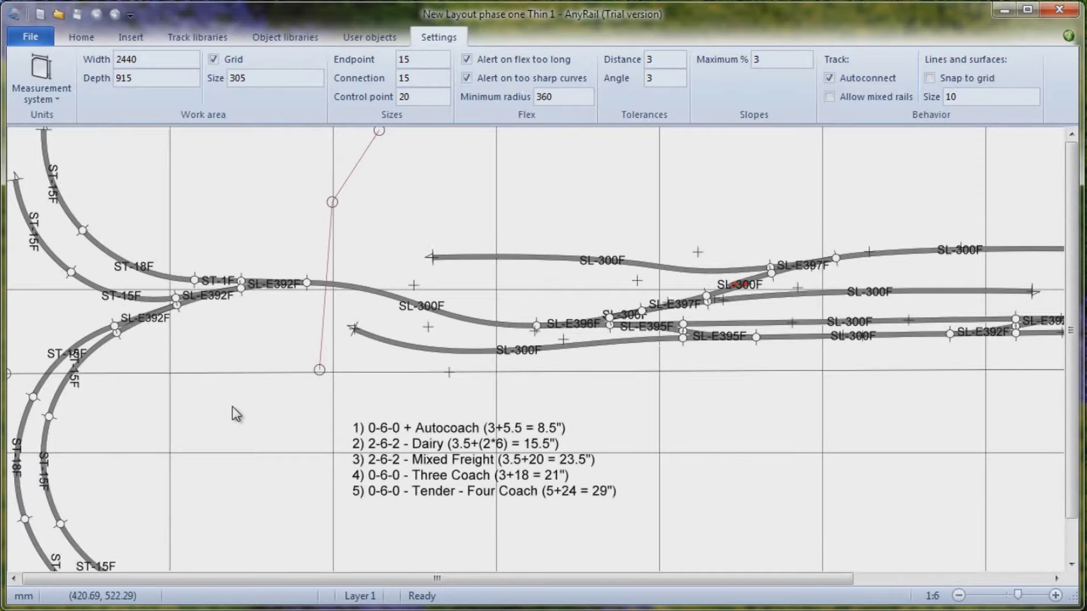
drag(828, 579, 968, 580)
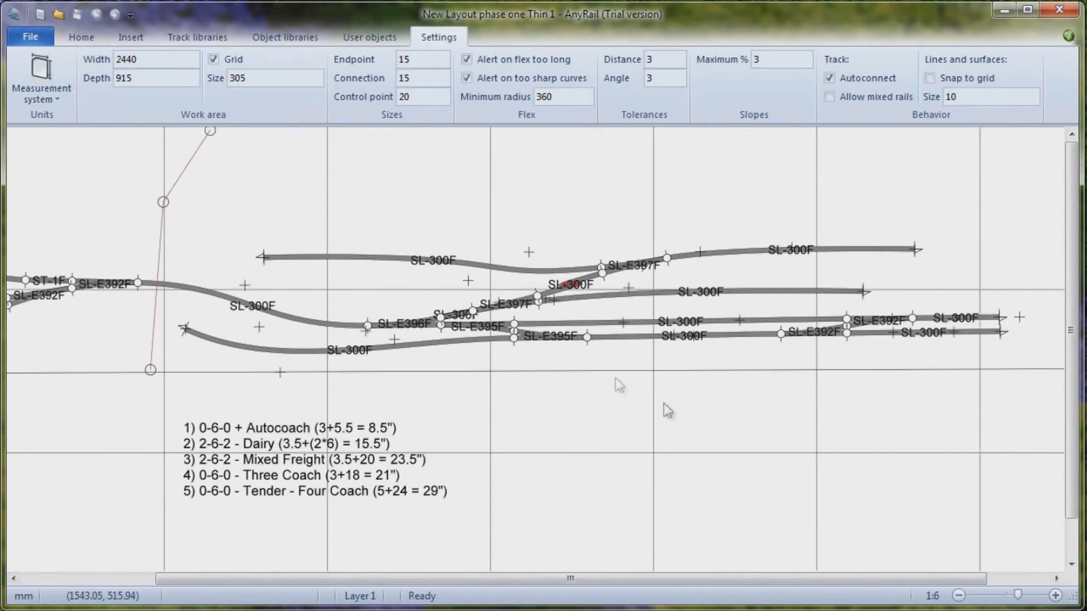
Open the recent design Finwick Quay II and examine its track plan along the full length.
click(32, 38)
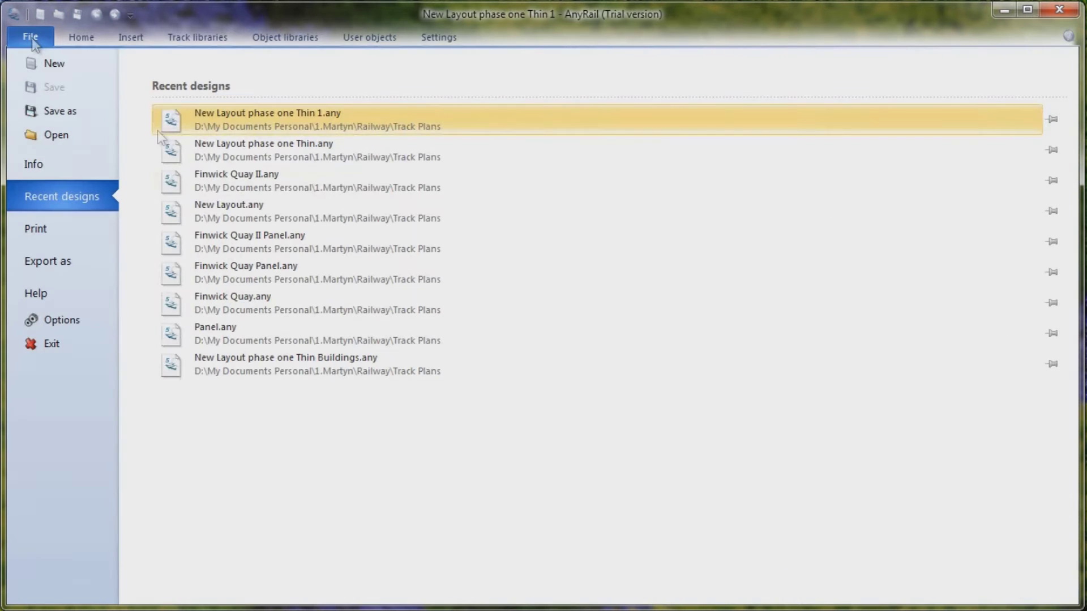
click(290, 175)
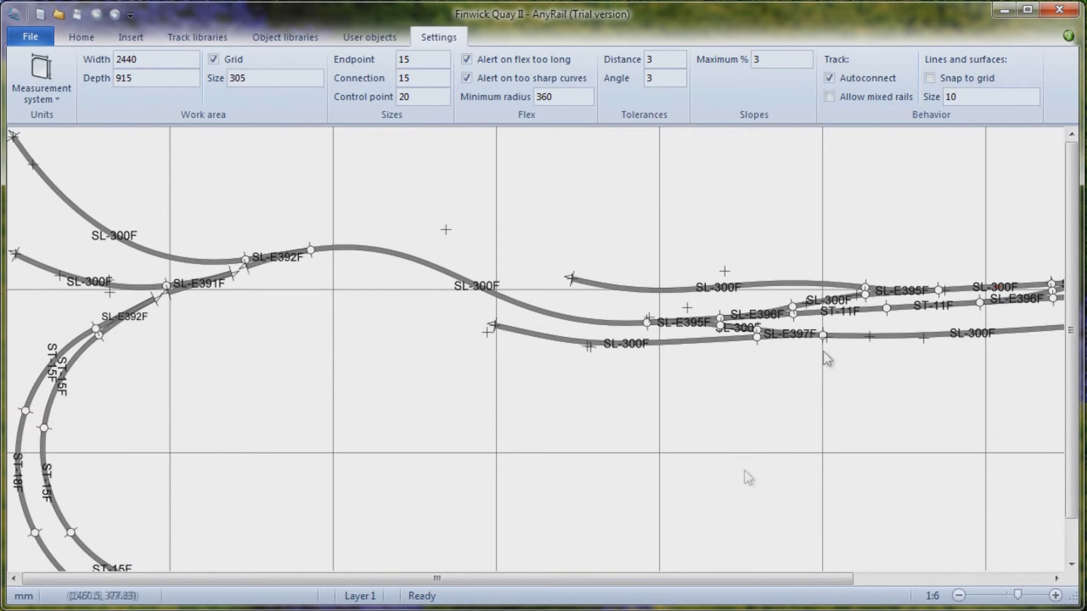
scroll(761, 590, right, 3)
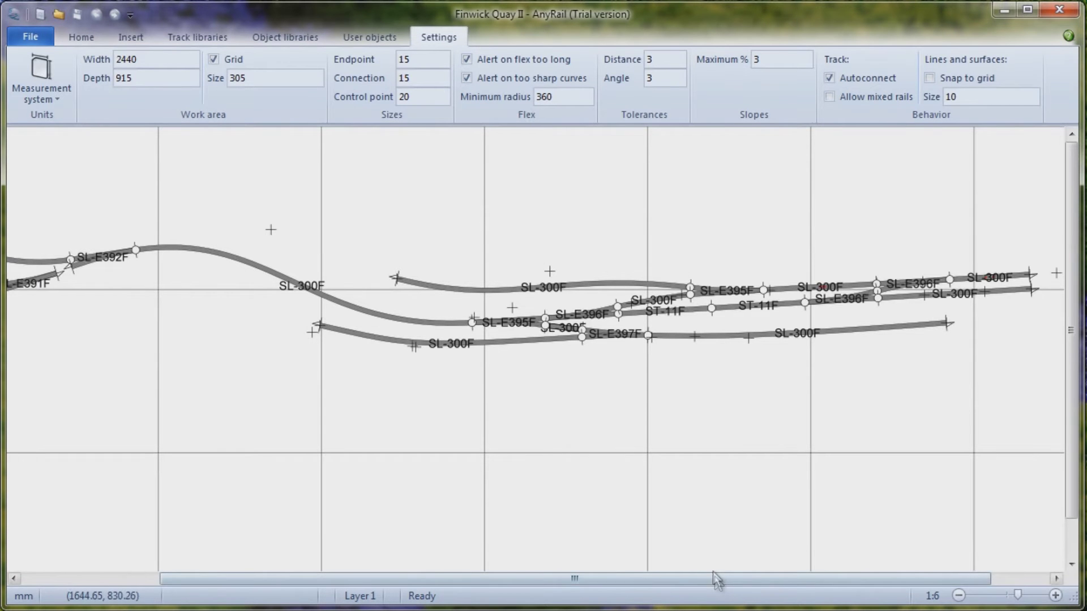
mouse_move(727, 579)
mouse_down()
mouse_move(786, 577)
mouse_move(617, 576)
mouse_move(719, 561)
mouse_up()
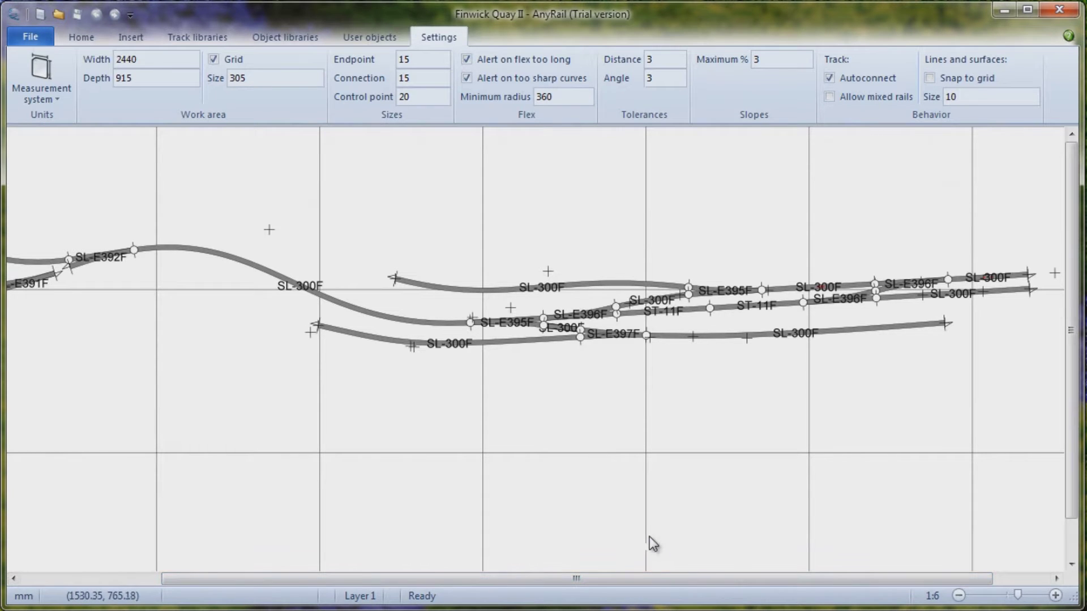
Open the recent design Finwick Quay II Panel and examine the control panel diagram from end to end.
click(30, 38)
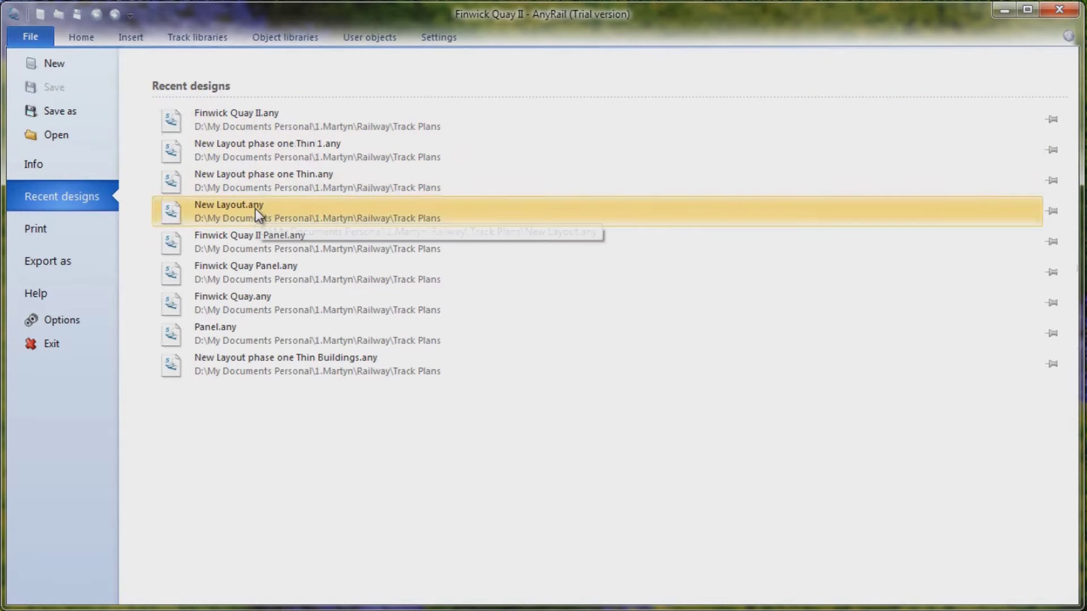
click(267, 242)
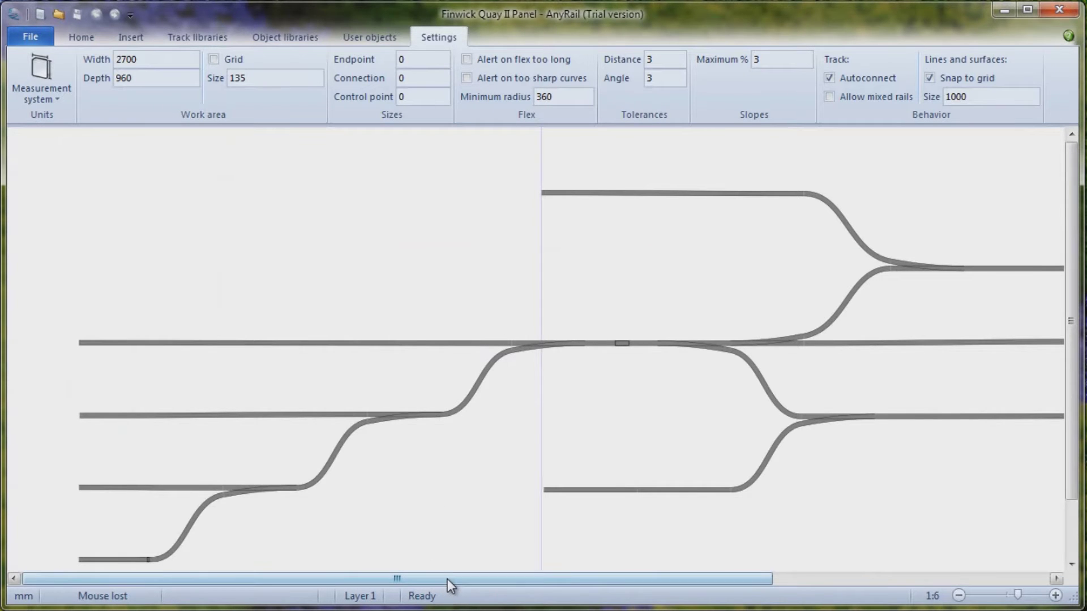
mouse_move(447, 579)
mouse_down()
mouse_move(735, 570)
mouse_move(440, 563)
mouse_up()
drag(563, 582, 844, 566)
drag(1072, 450, 906, 328)
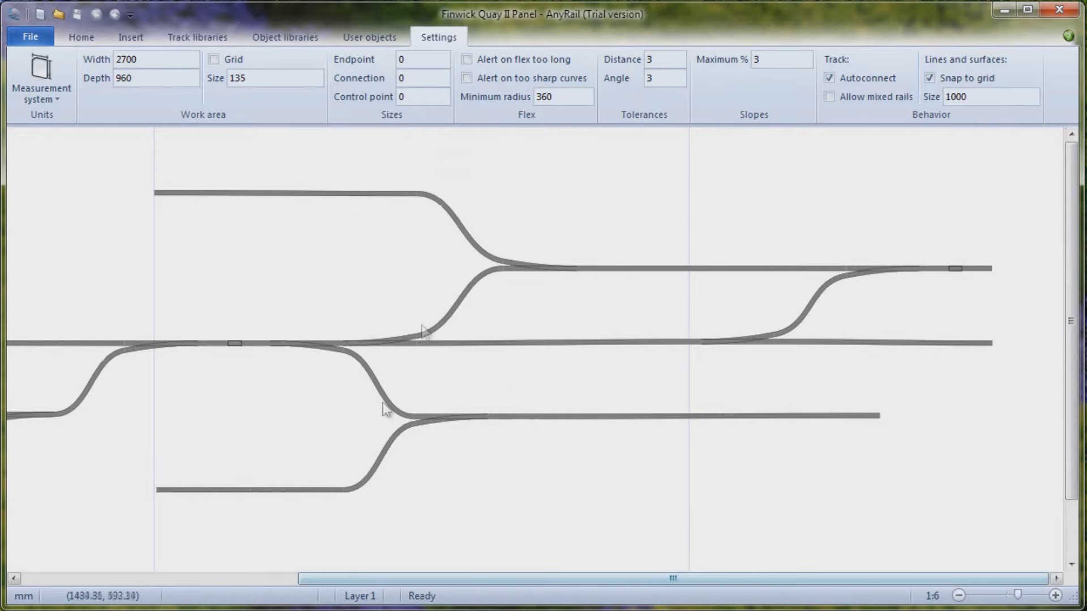
drag(625, 581, 347, 590)
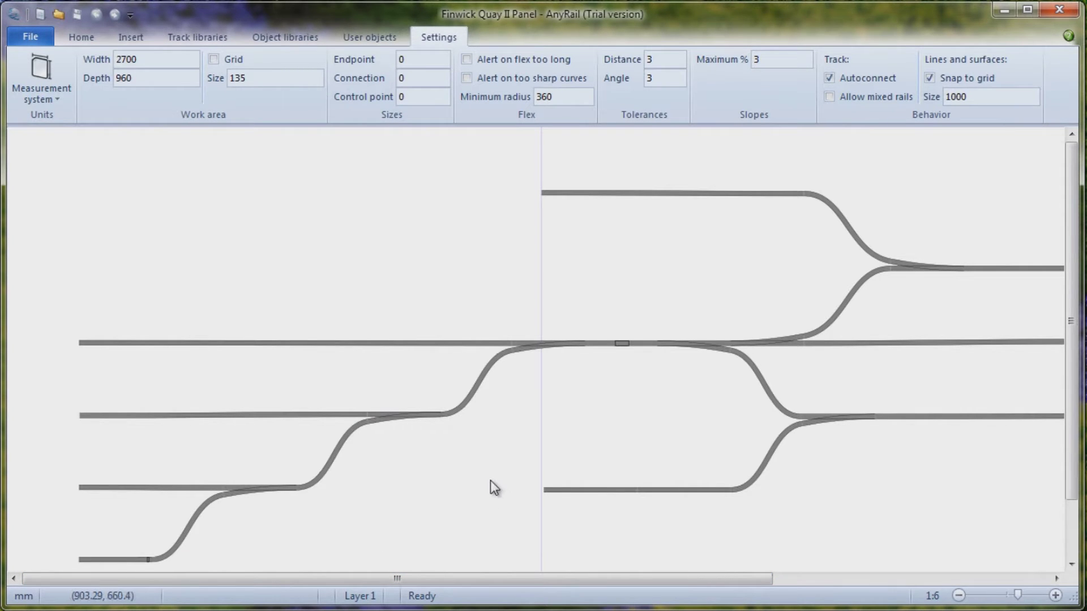
drag(515, 580, 689, 574)
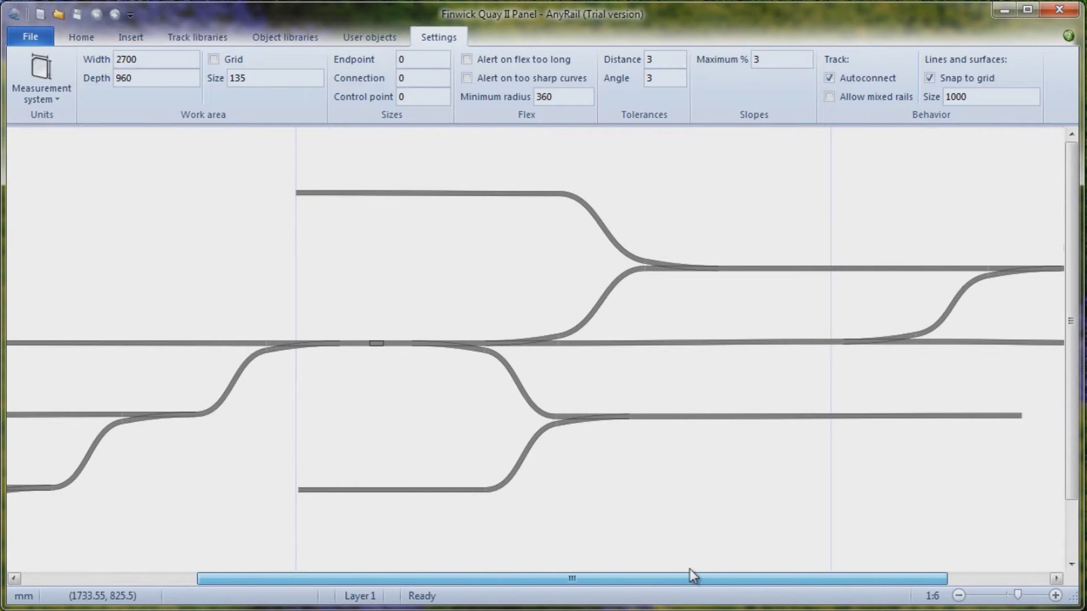
Review the list of materials for the Finwick Quay II Panel design, including the track lengths, and close it.
click(27, 32)
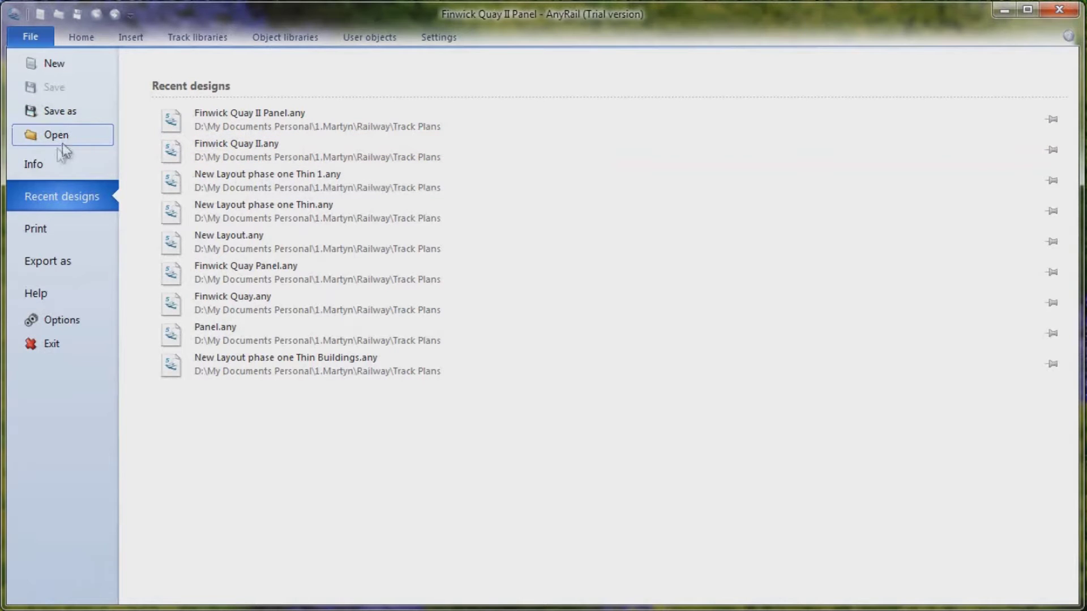
click(43, 166)
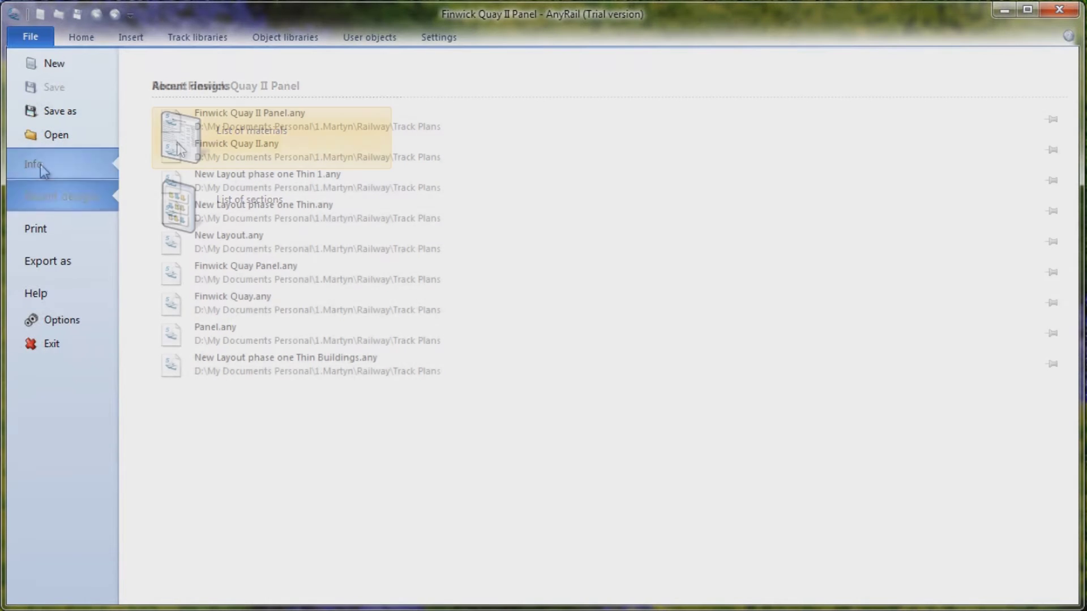
click(178, 141)
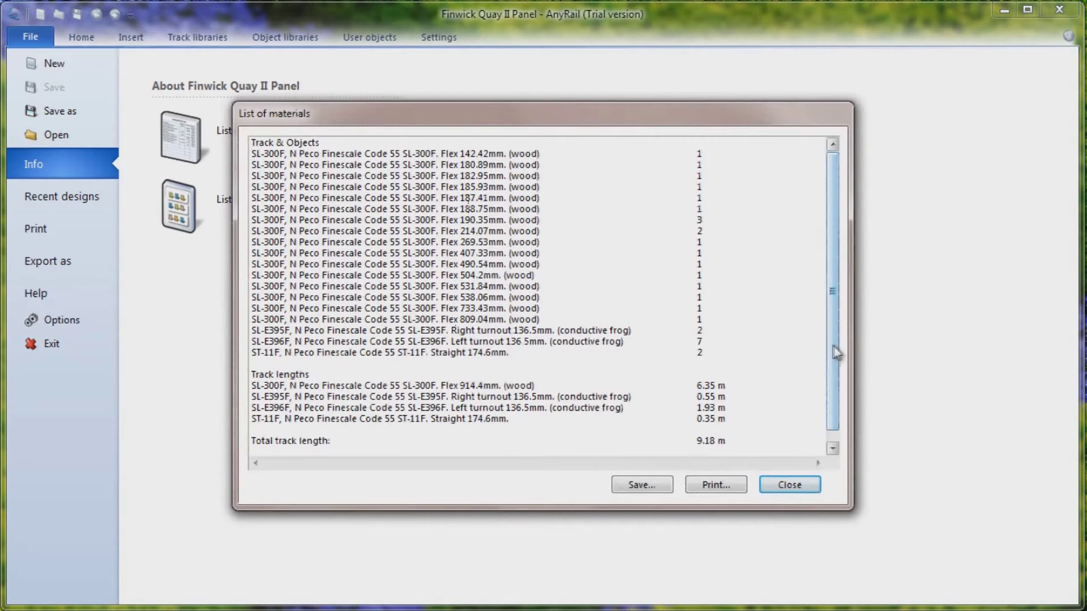
mouse_move(834, 351)
mouse_down()
mouse_move(838, 379)
mouse_move(835, 350)
mouse_up()
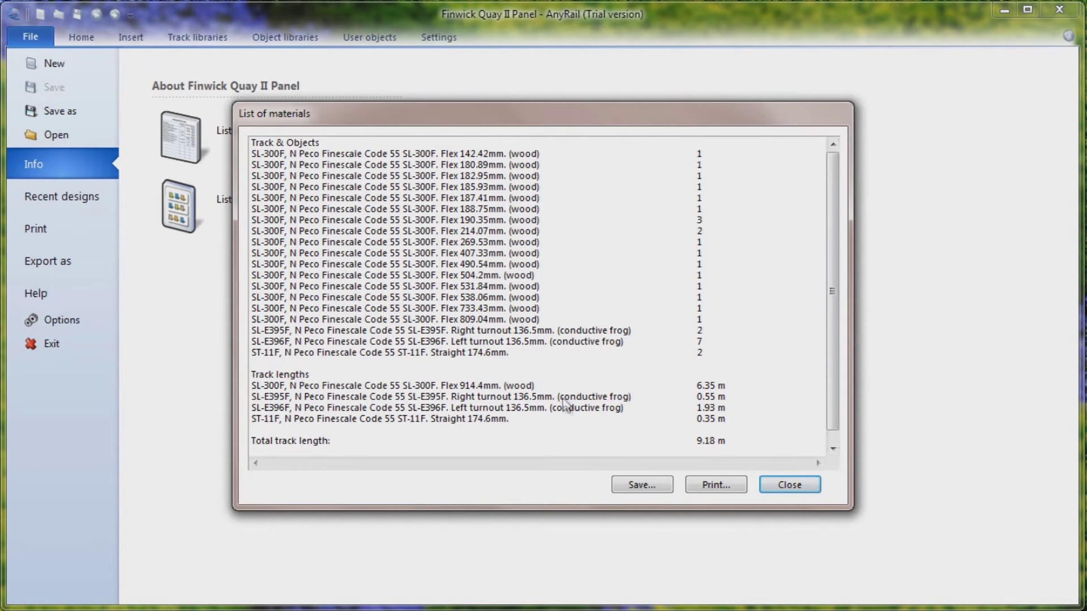
click(793, 488)
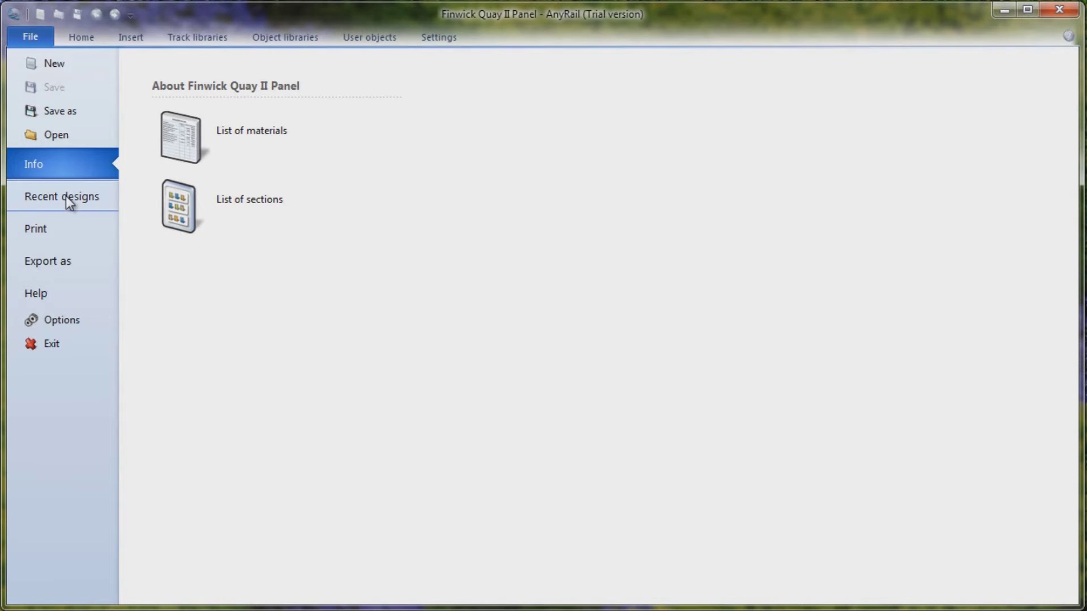
Review the export formats and the program options for general settings, libraries, colors and user objects, leaving them as they are.
click(71, 262)
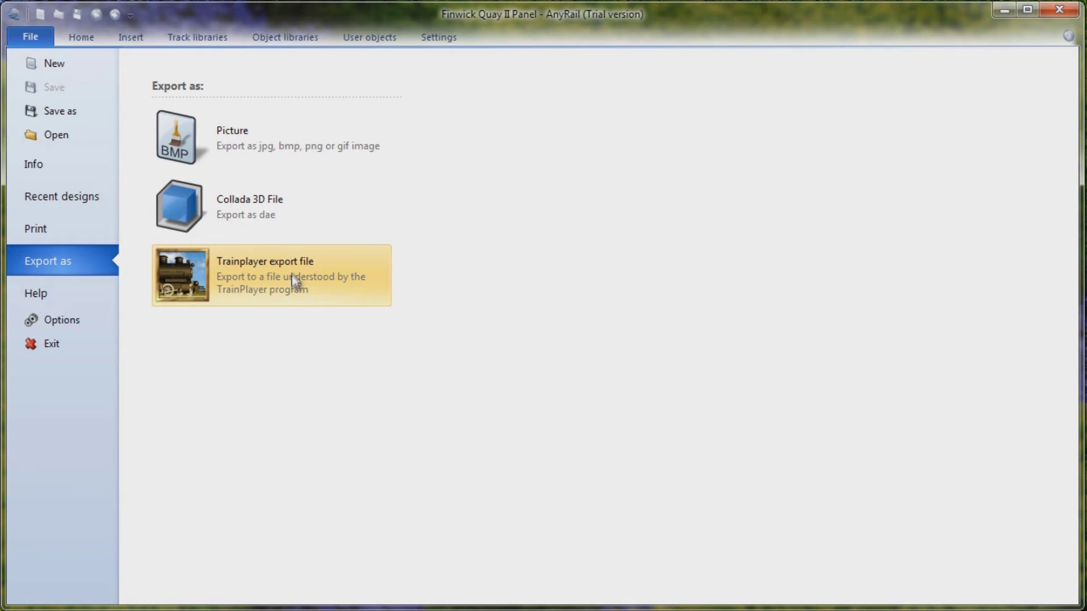
click(66, 320)
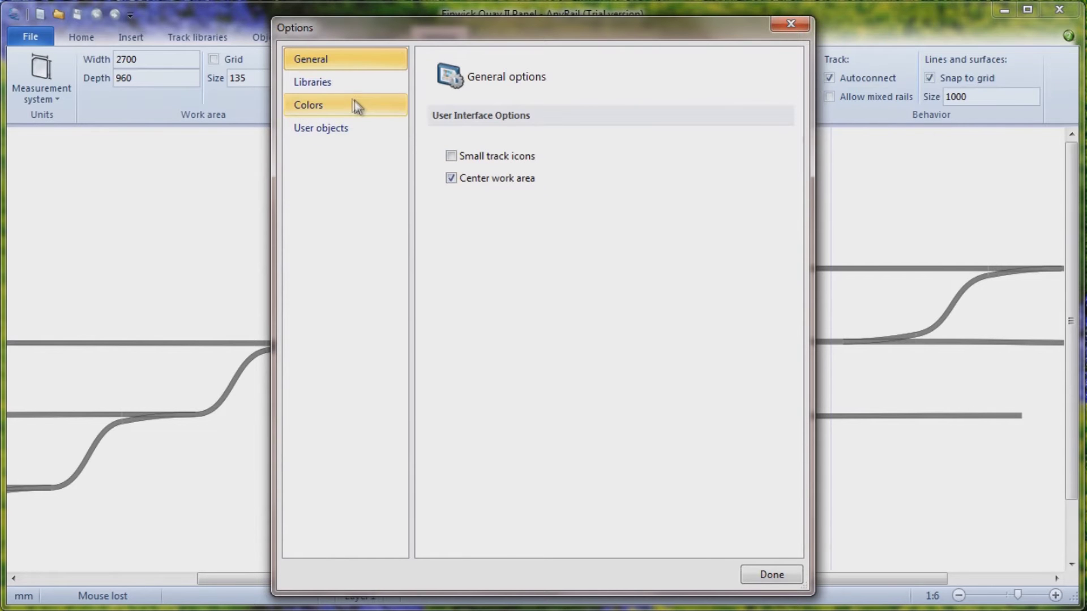
click(322, 83)
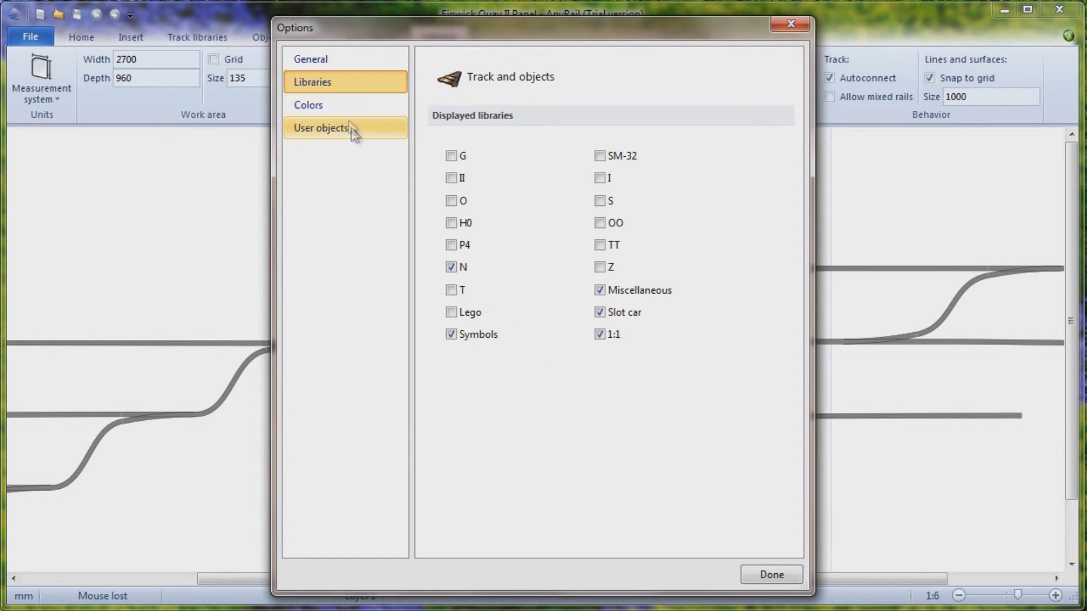
click(324, 106)
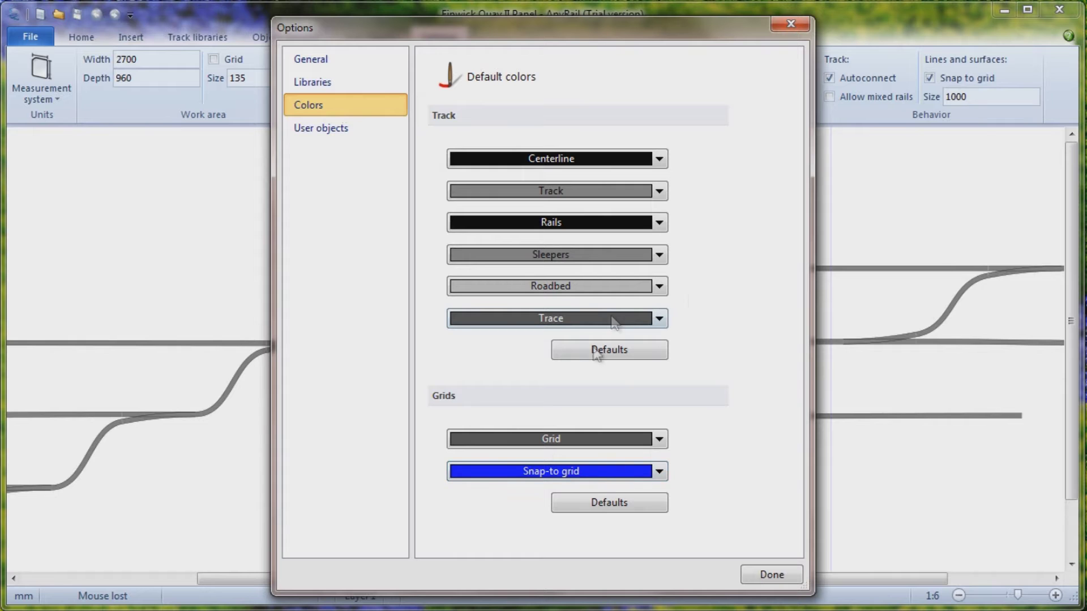
click(325, 131)
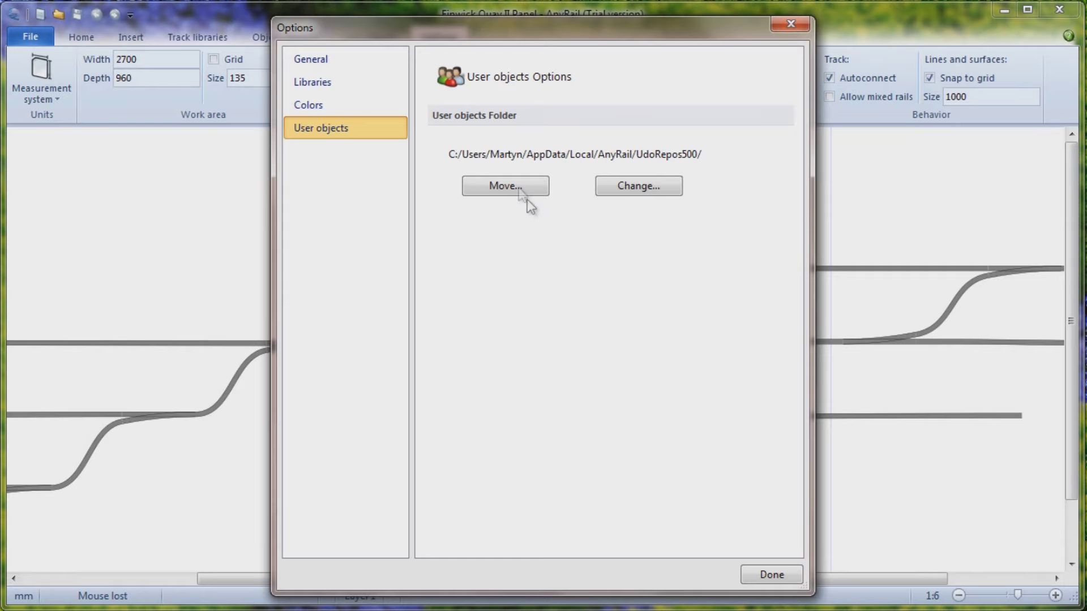
click(774, 573)
Create a new blank design and choose Metric decimal units (mm) as its measurement system.
click(42, 39)
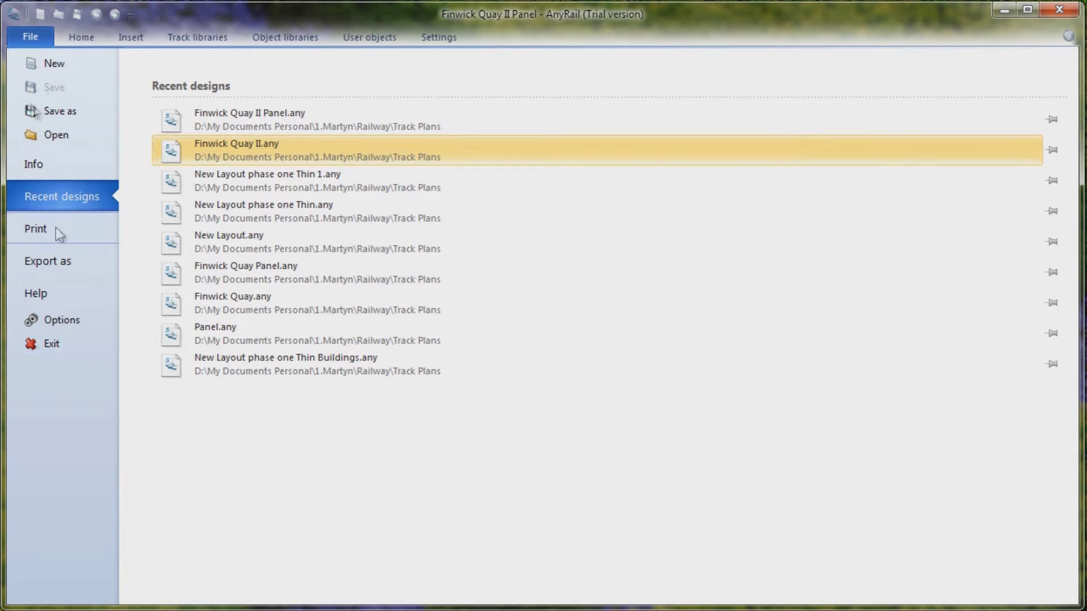
click(60, 65)
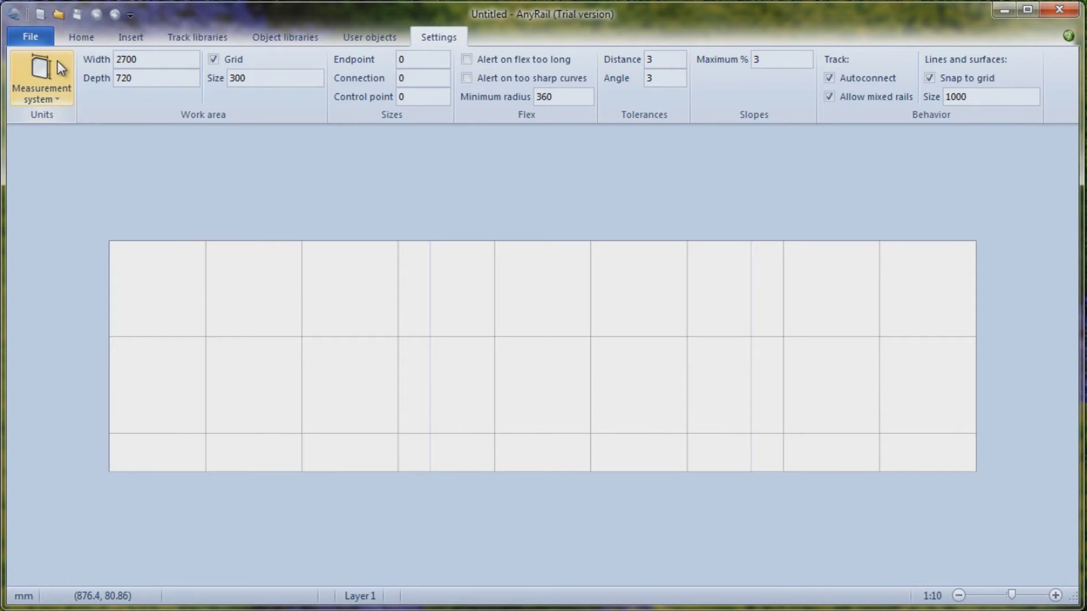
click(83, 38)
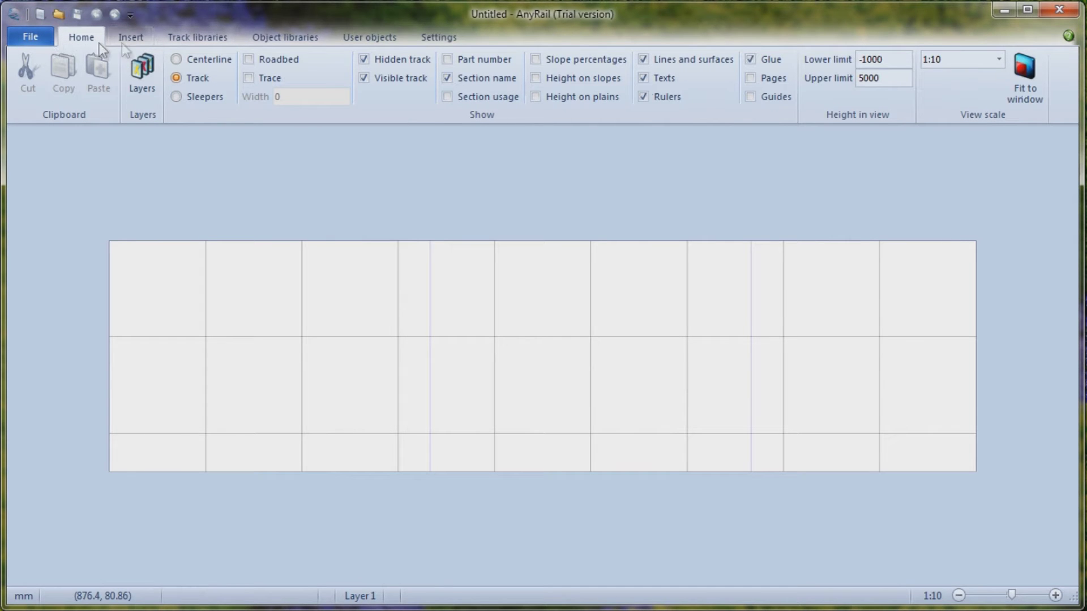
click(441, 36)
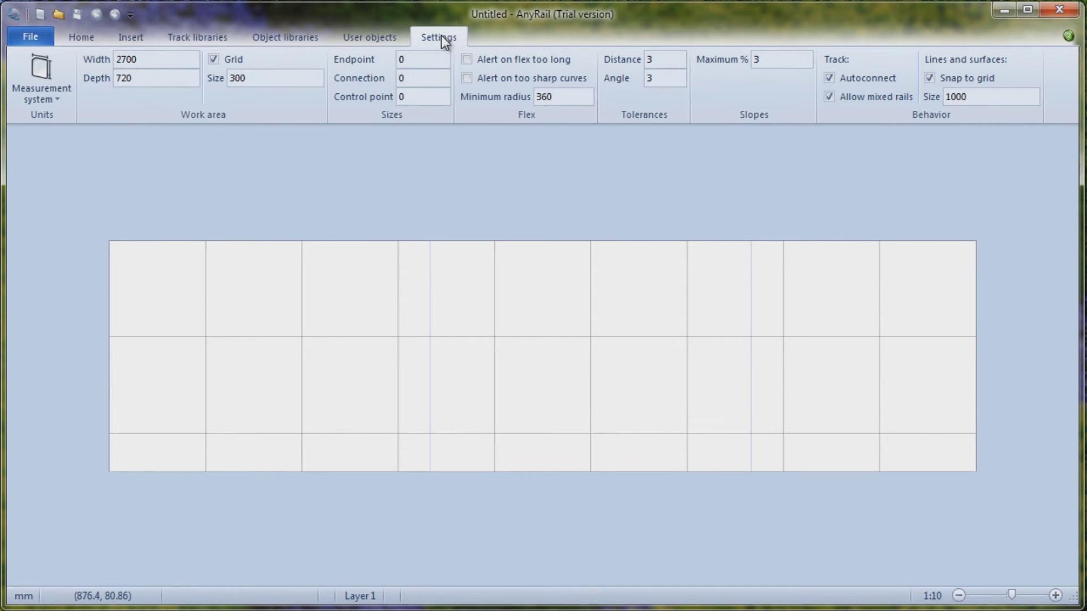
click(43, 74)
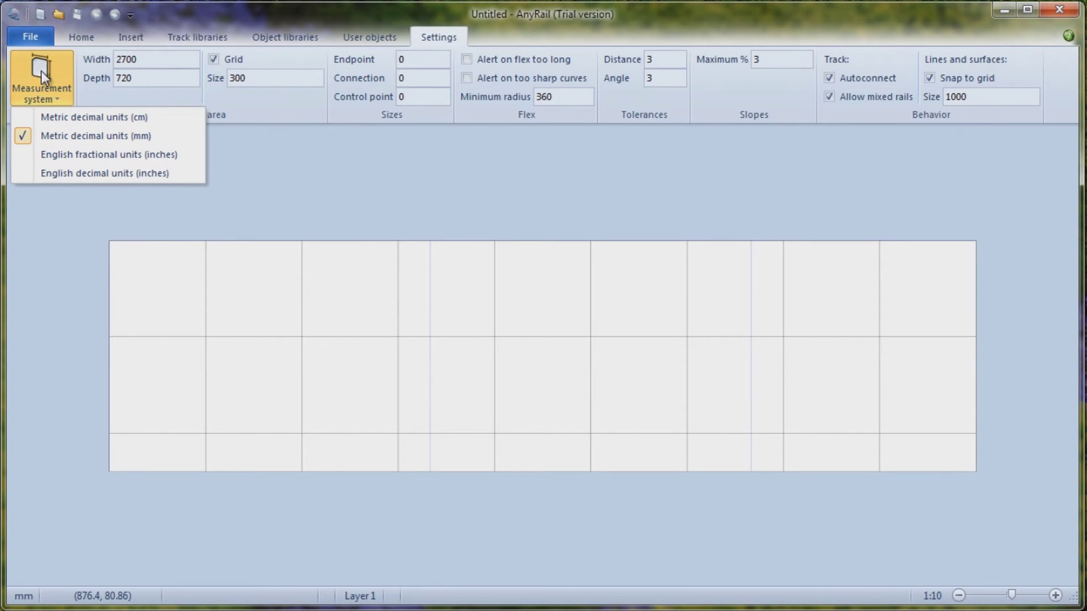
click(131, 142)
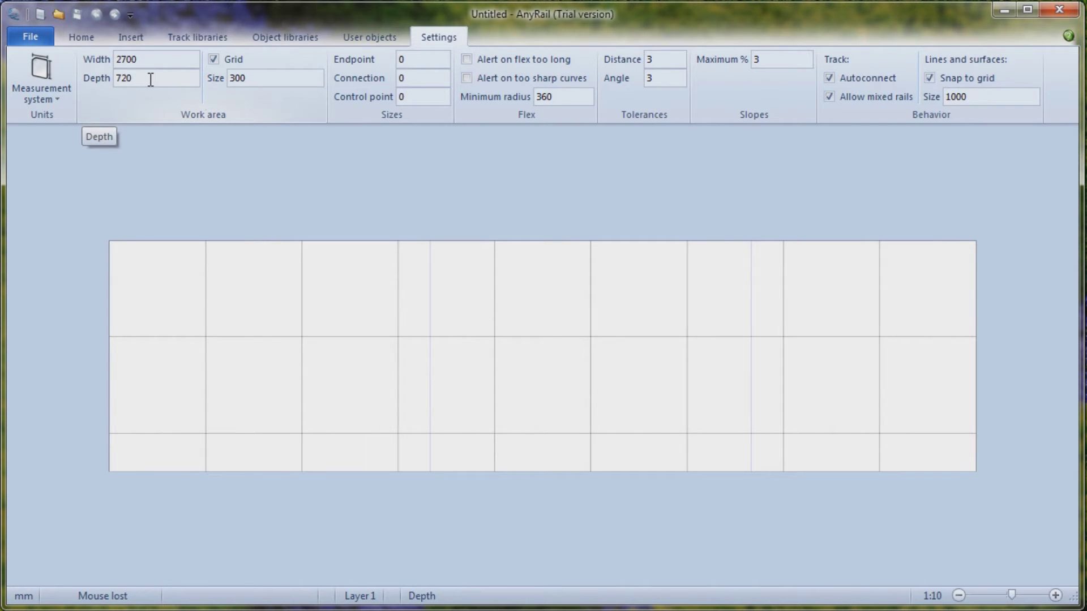
Hide the work area grid and show it again.
click(215, 57)
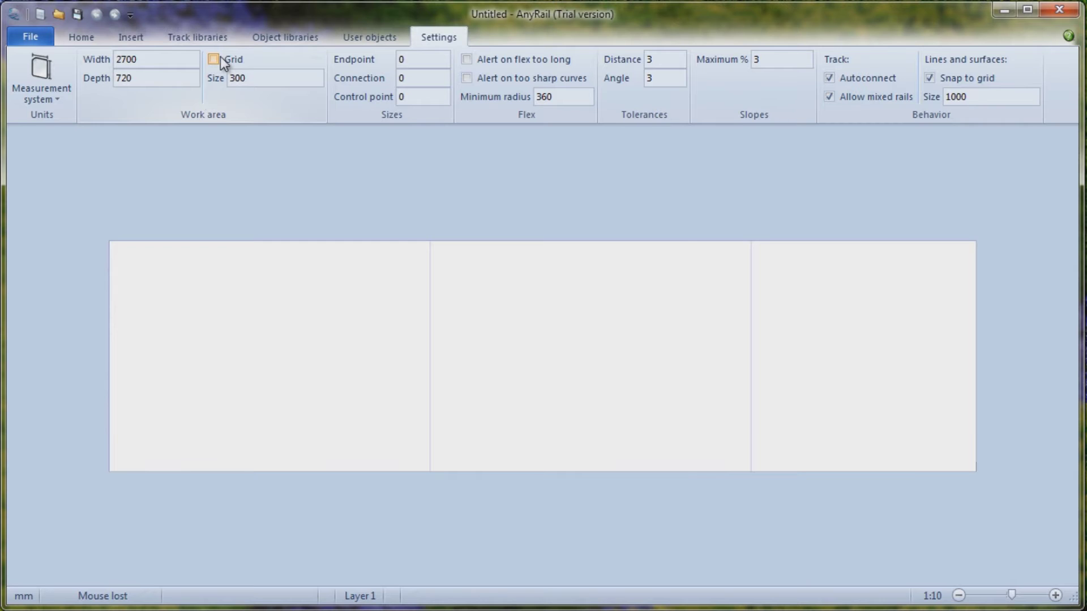
click(215, 59)
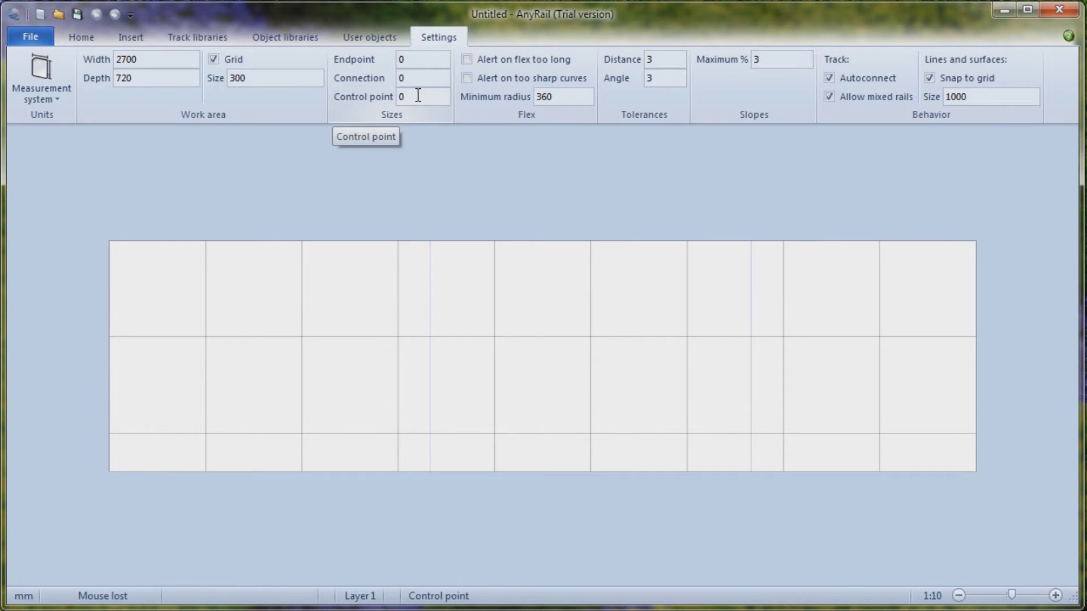
Enable the alerts for flex too long and too sharp curves, and disallow mixed rails.
click(467, 60)
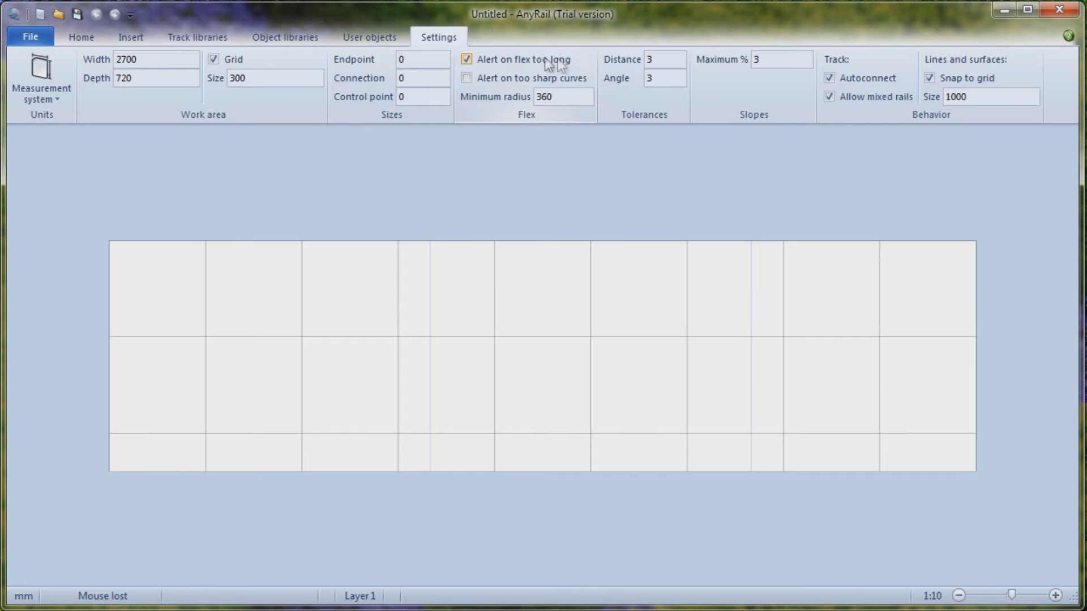
click(468, 79)
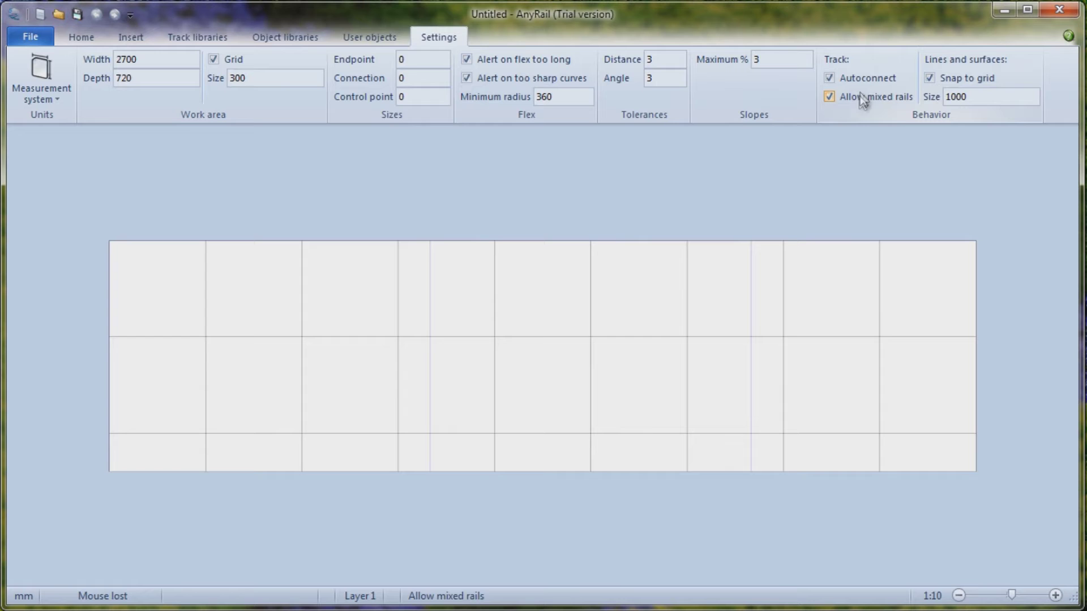
click(828, 97)
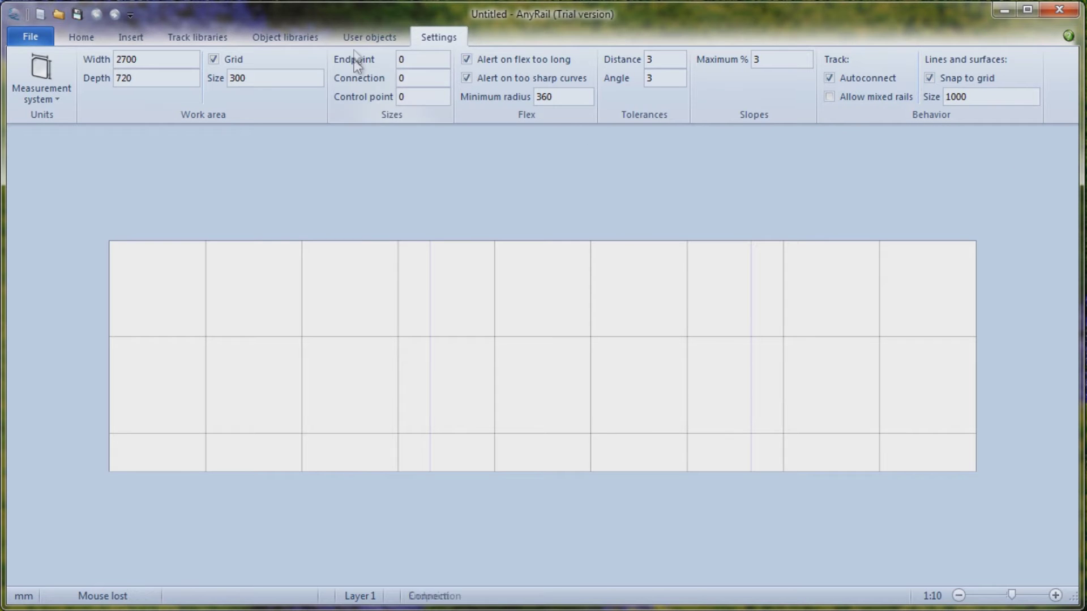
Show the design's layer list to examine it, then close it.
click(94, 39)
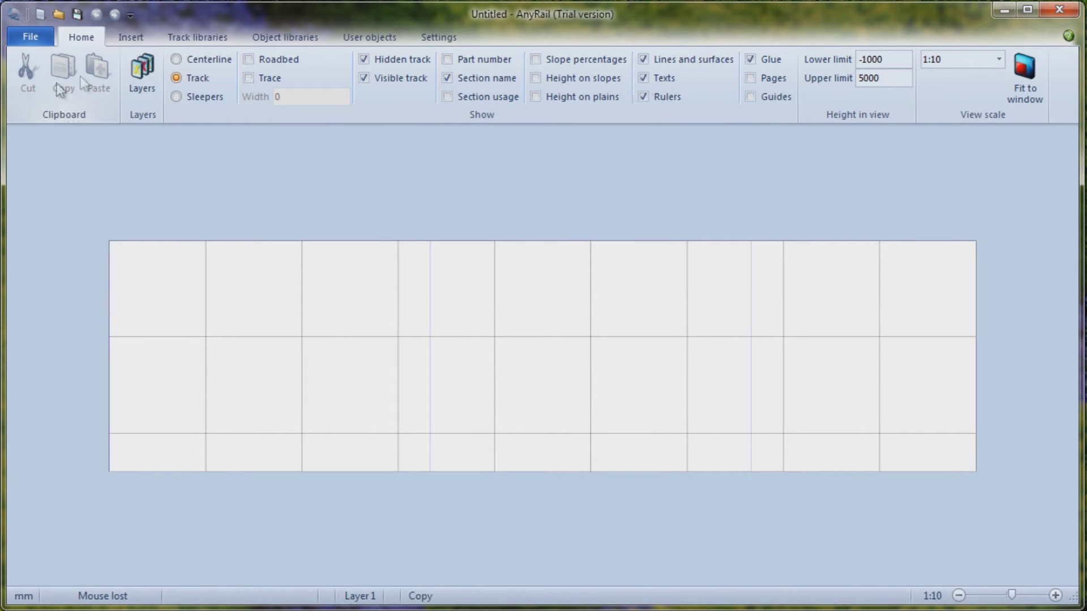
click(144, 70)
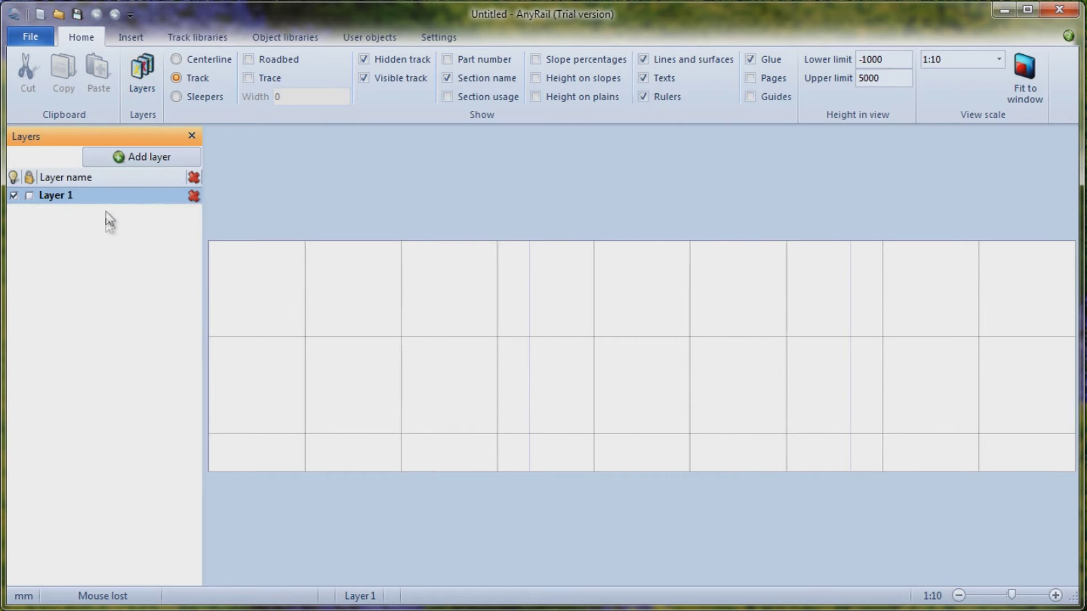
click(191, 136)
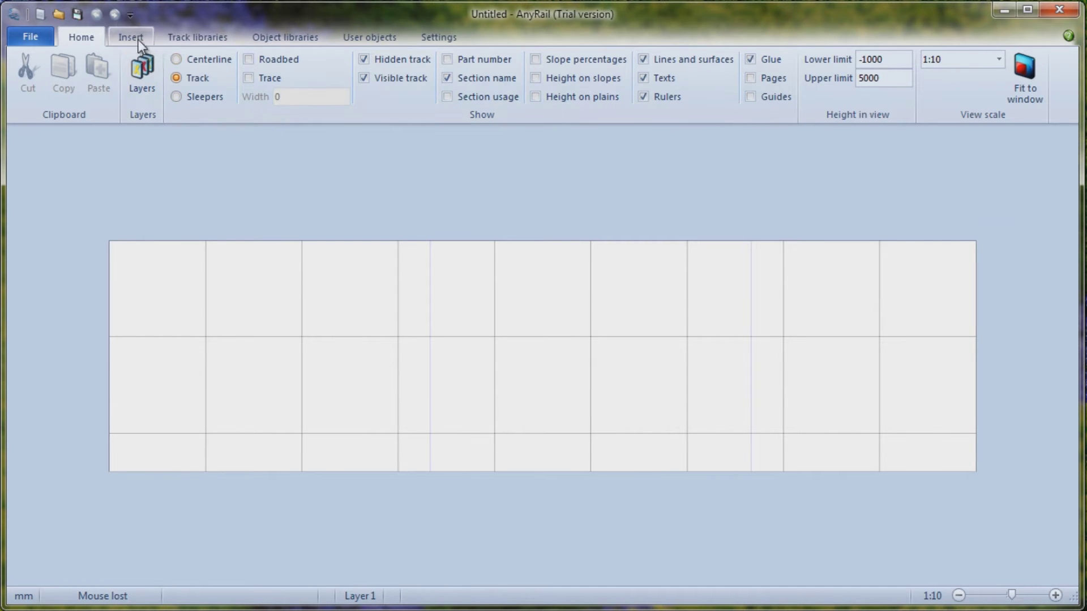
Open the N Peco Finescale Code 55 track library and look over its turnouts.
click(176, 41)
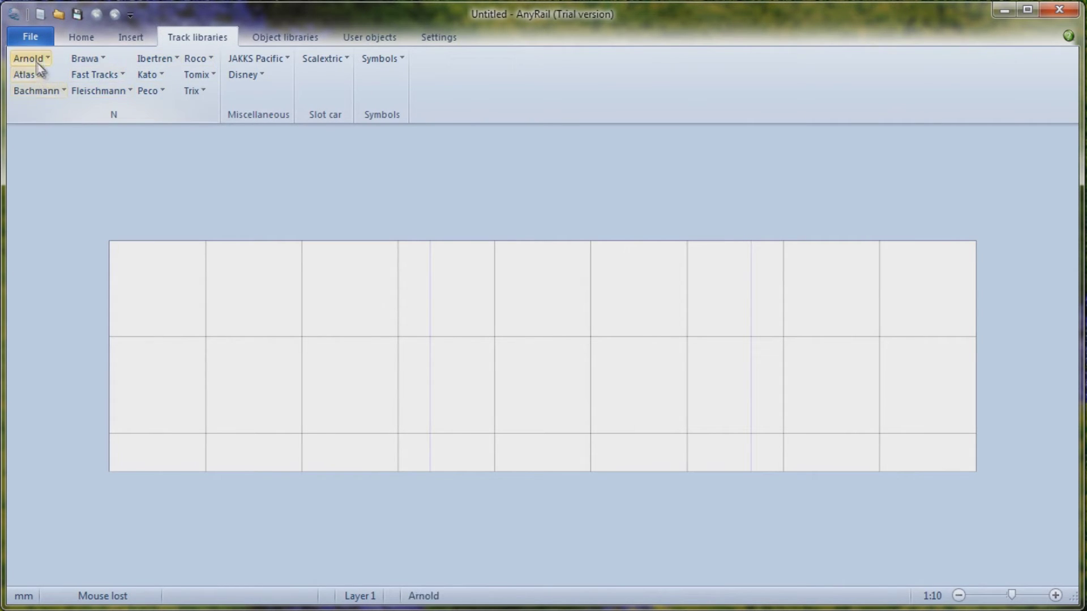
click(152, 94)
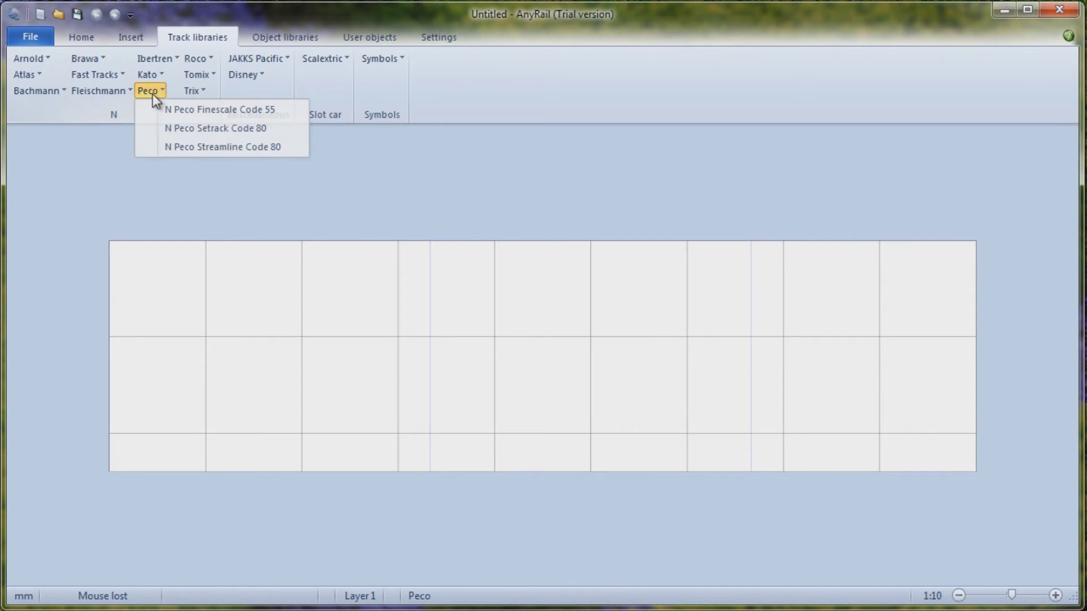
click(210, 111)
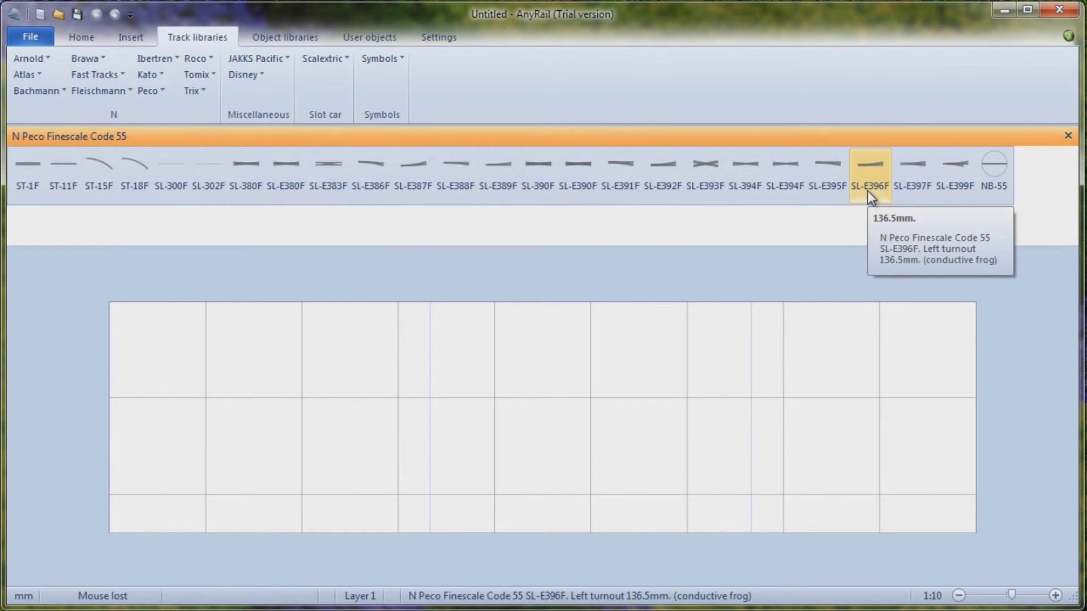
click(371, 170)
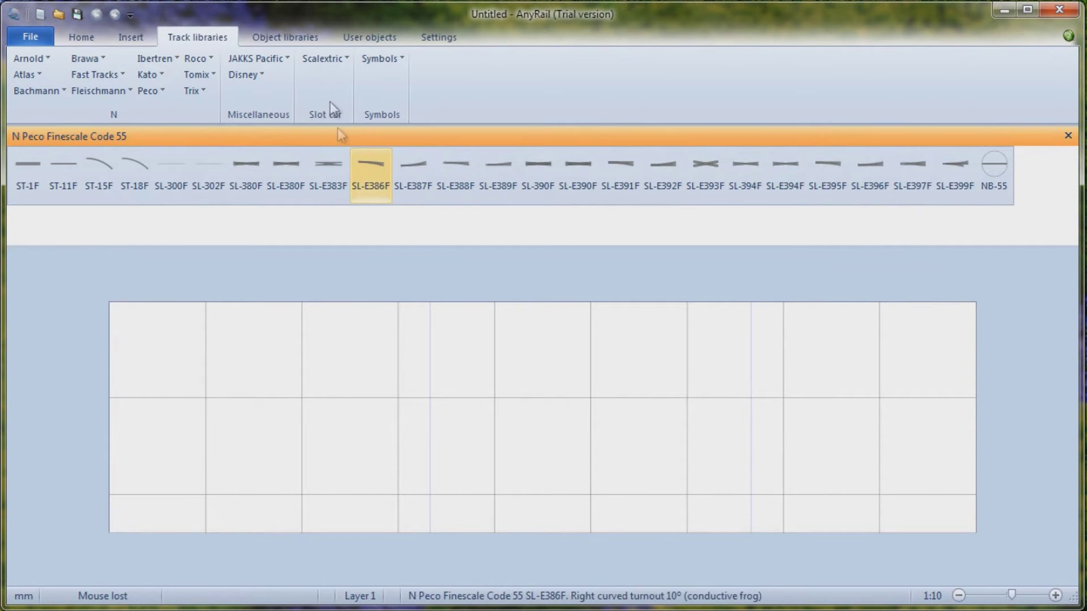
click(419, 183)
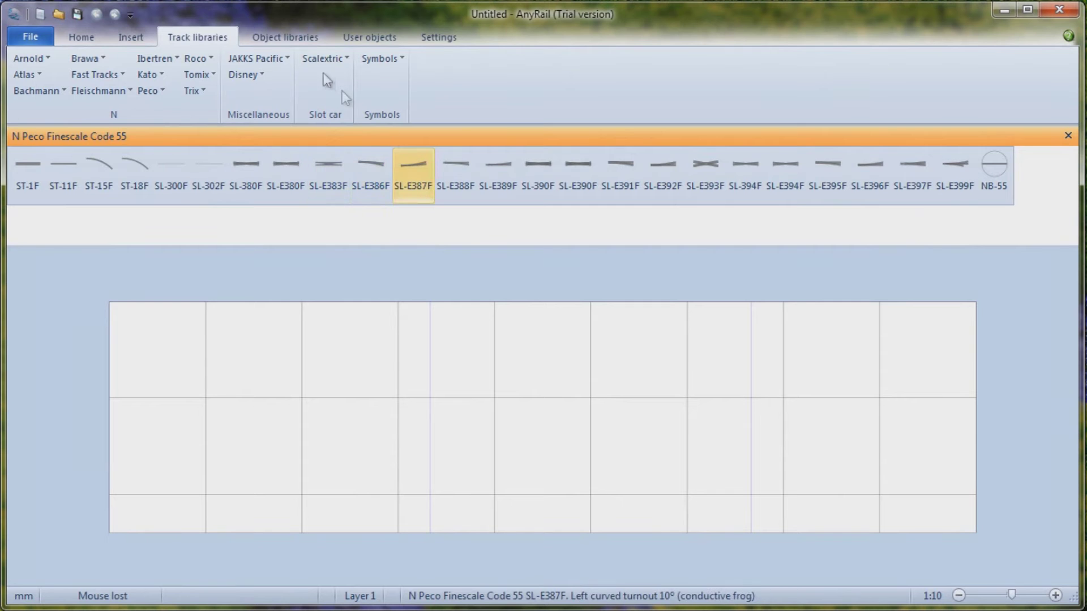
click(329, 169)
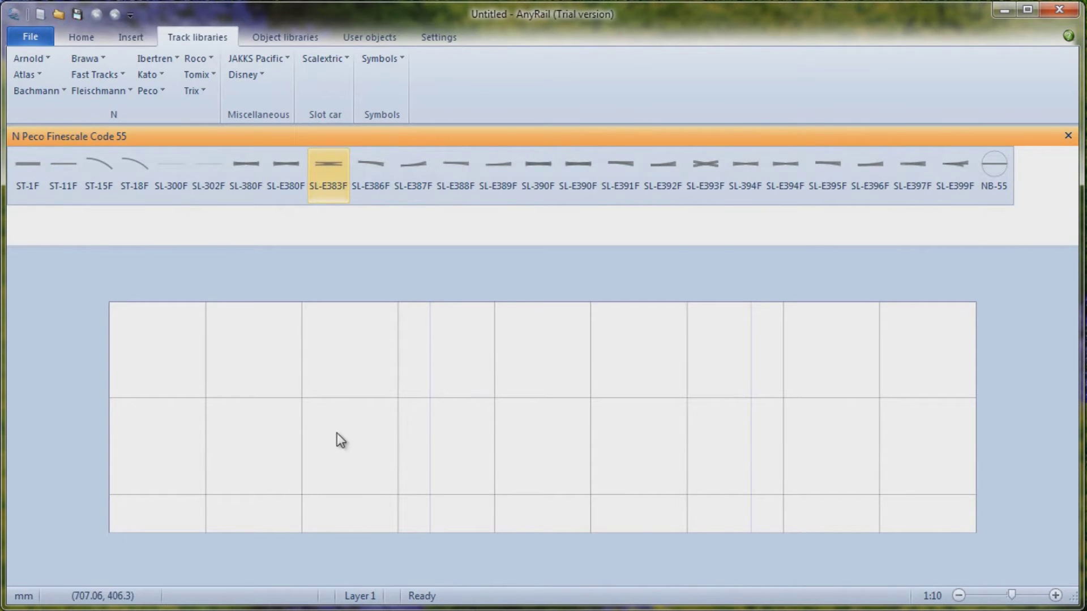
Place two horizontal SL-300F flex tracks in the work area, one near the upper edge and one parallel below it.
click(176, 168)
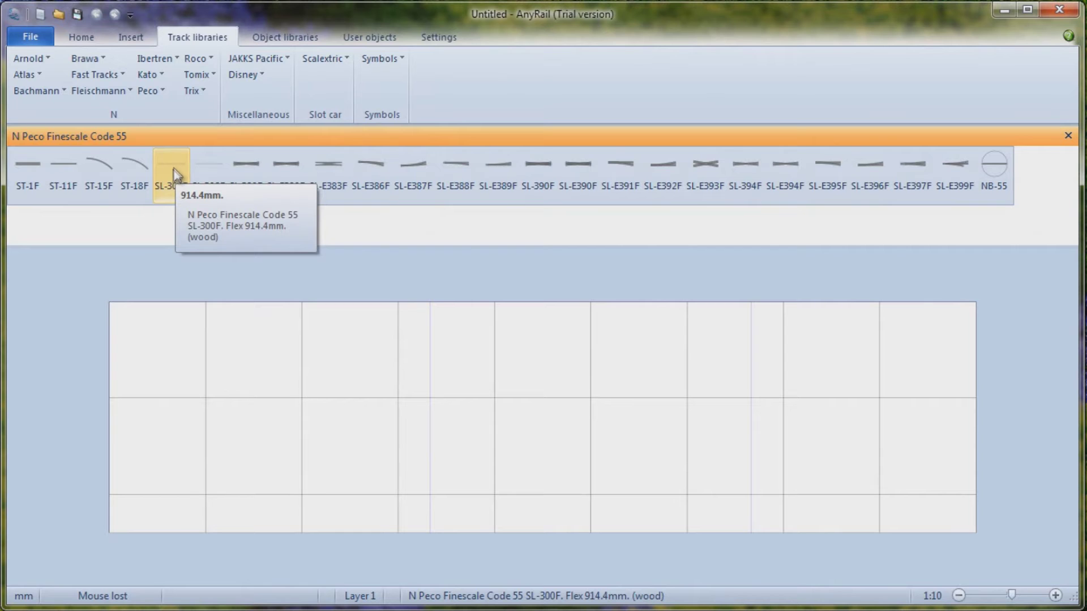
drag(168, 168, 525, 349)
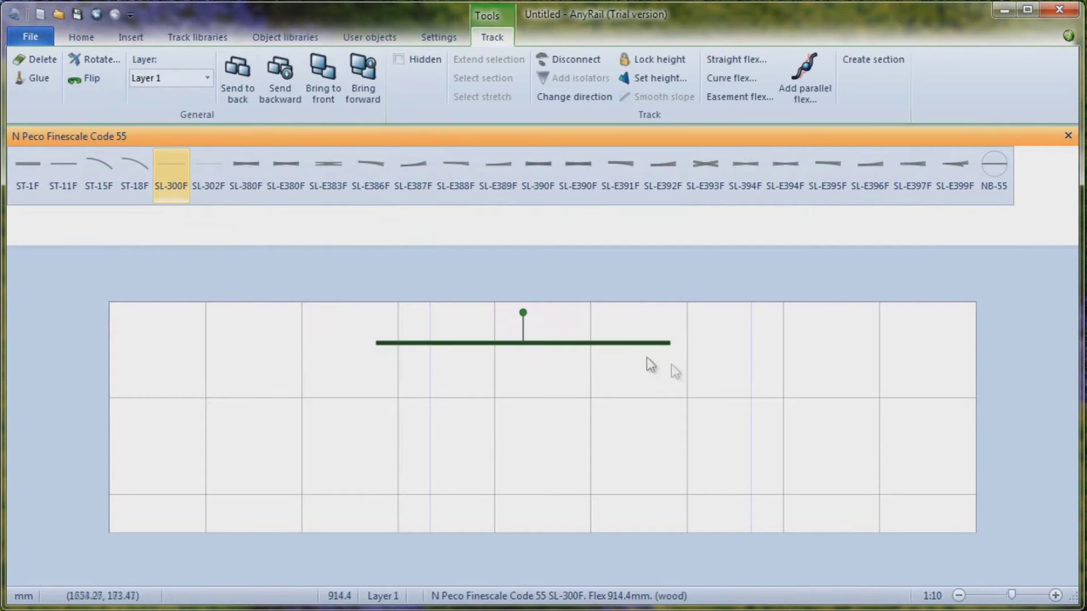
drag(165, 172, 529, 444)
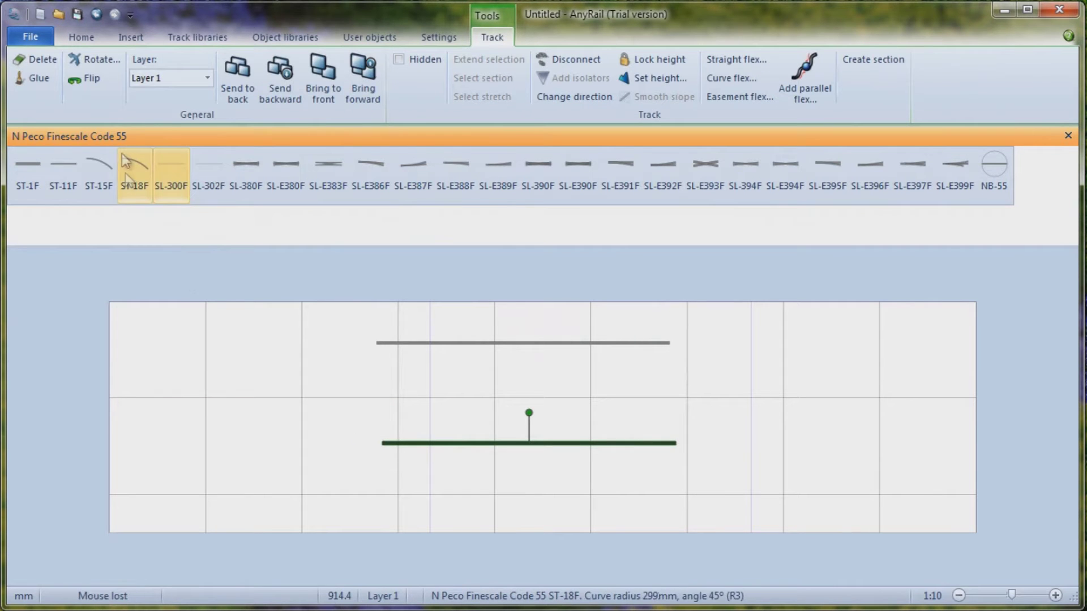
Join four ST-15F curves to the left end of the upper flex track to form a half circle.
drag(102, 176, 349, 328)
drag(91, 167, 286, 359)
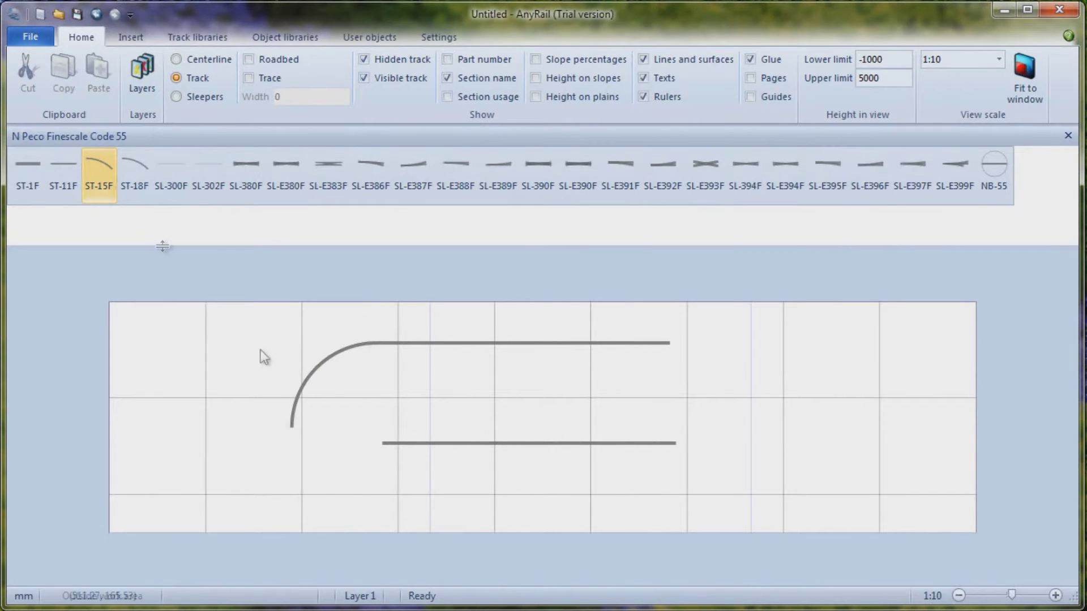
drag(97, 170, 267, 419)
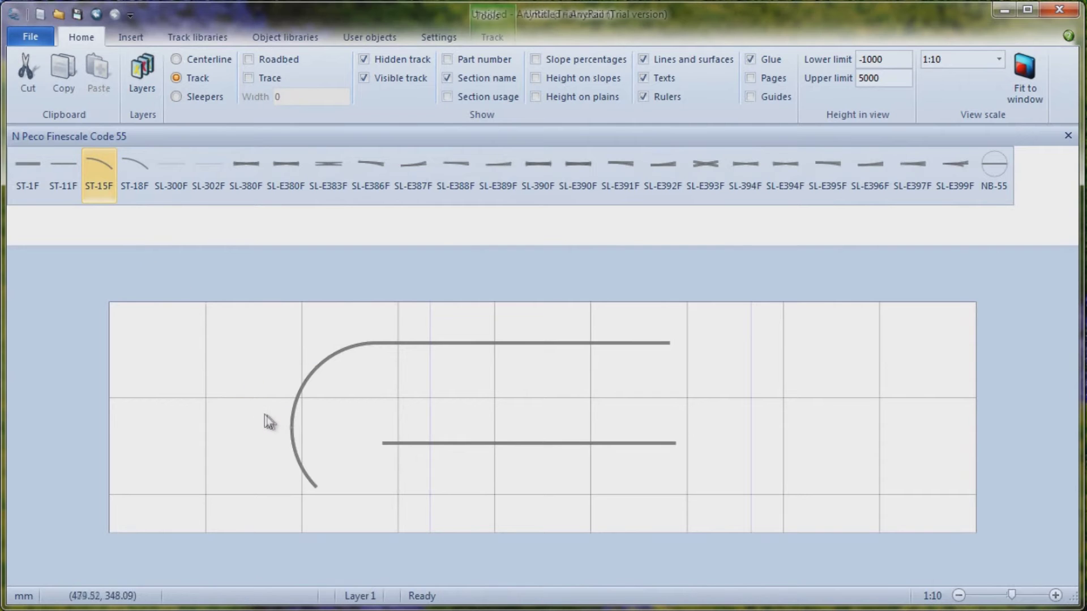
drag(97, 175, 287, 481)
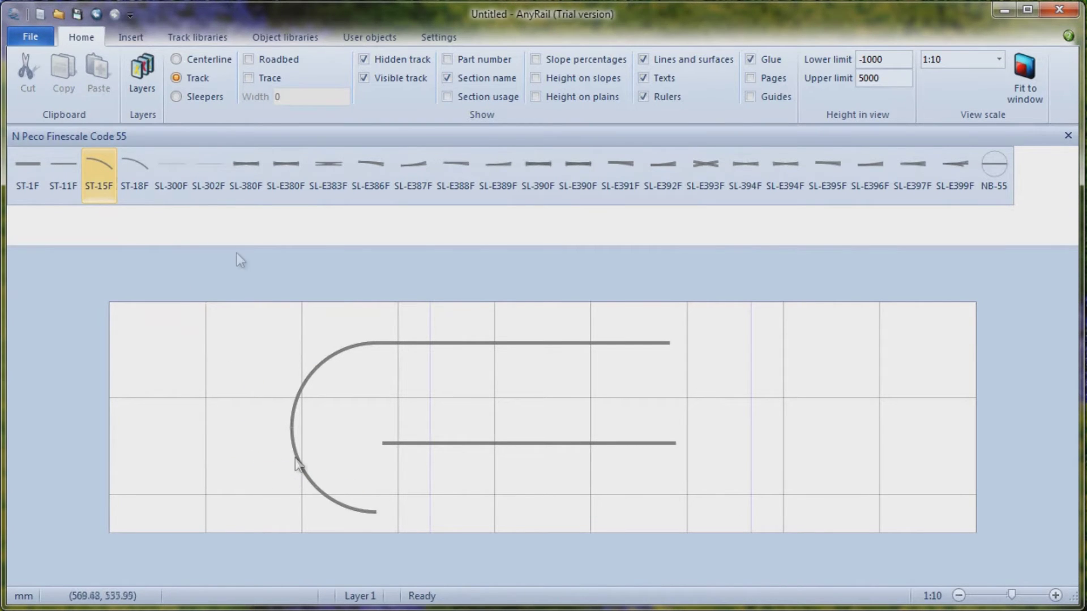
Join four ST-15F curves to the right end of the upper flex track to form the opposite half circle.
drag(116, 175, 703, 359)
drag(108, 171, 757, 395)
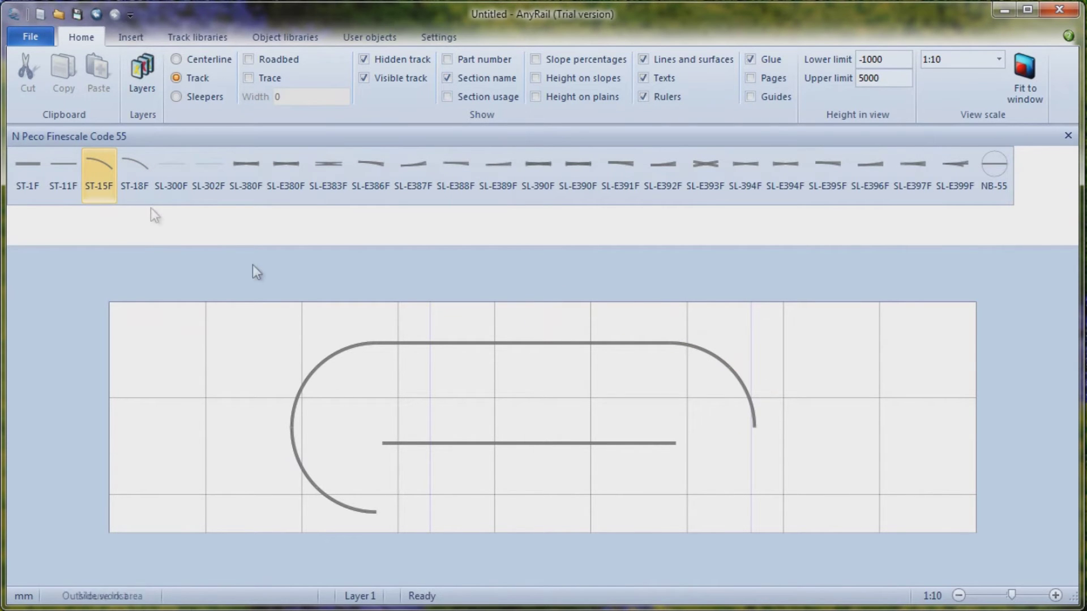
drag(103, 172, 784, 447)
drag(98, 166, 772, 503)
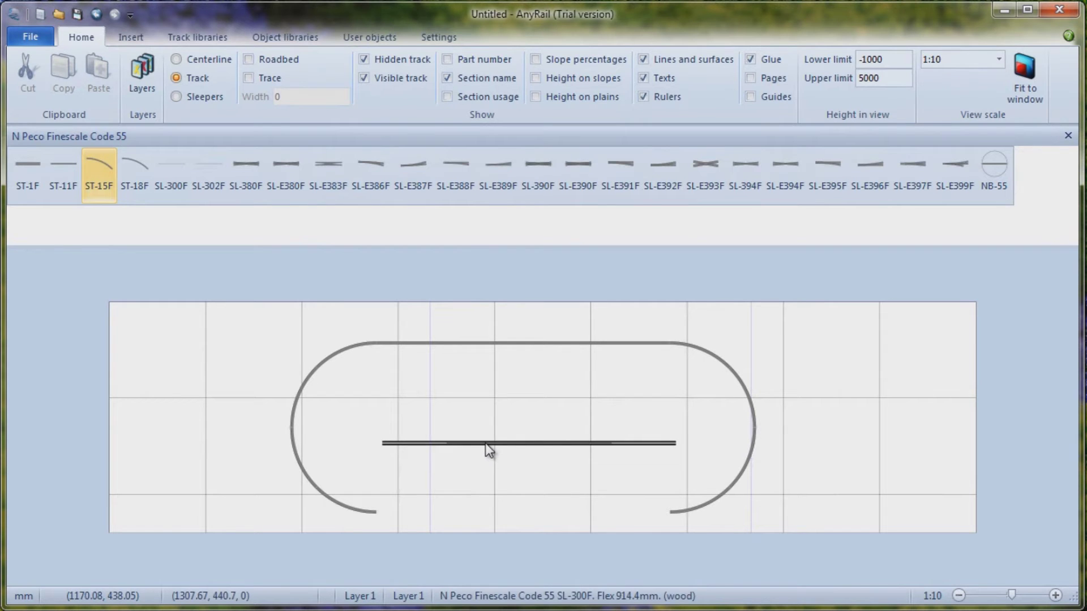
Move the loose flex track up inside the oval and attach an ST-11F straight to the left half circle's lower end.
drag(489, 450, 478, 405)
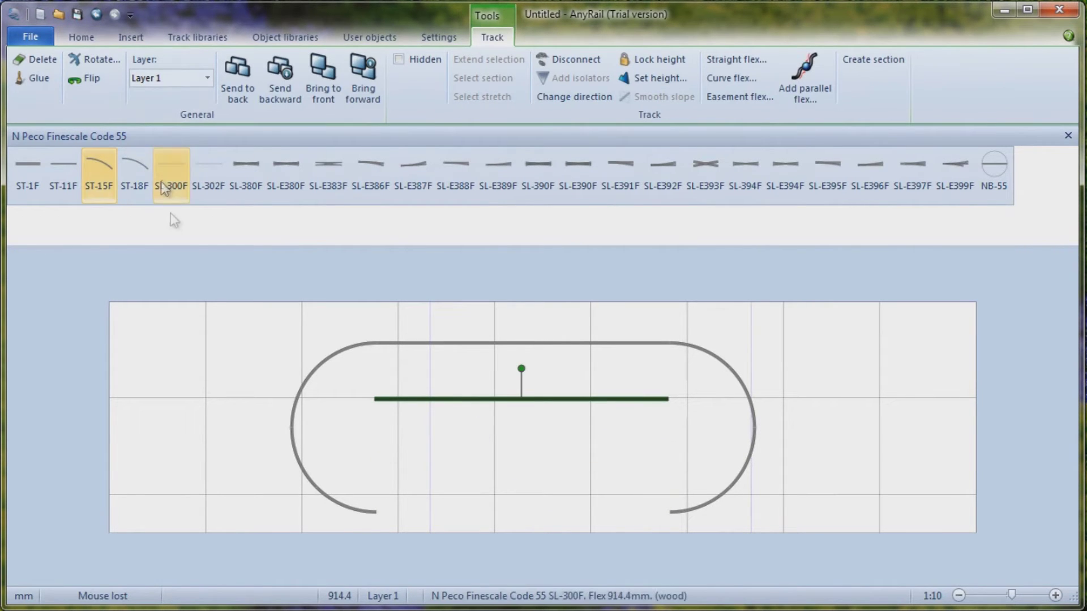
key(Escape)
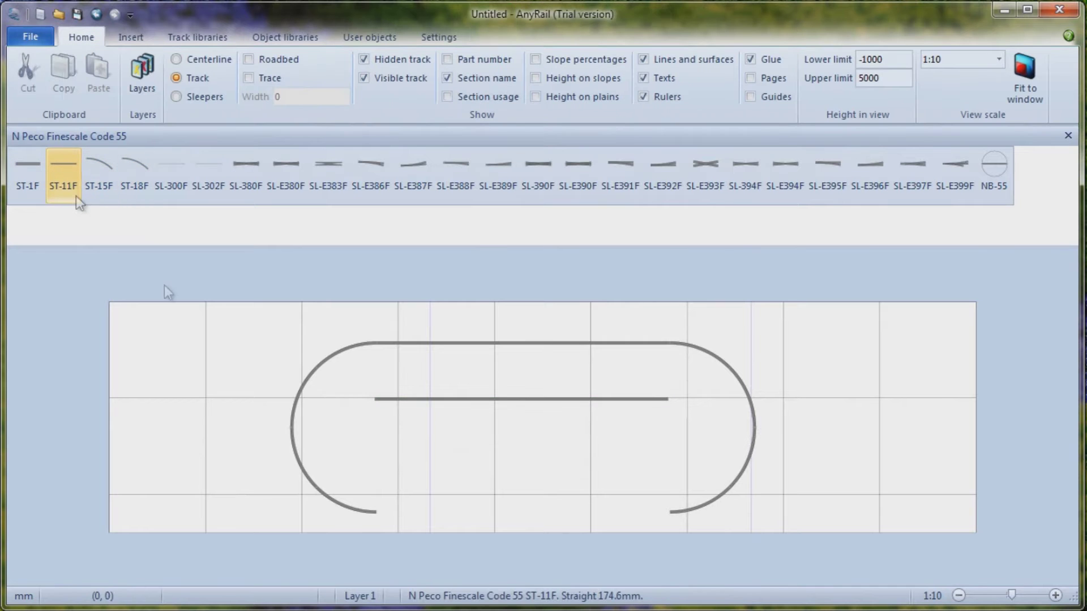
drag(165, 286, 406, 513)
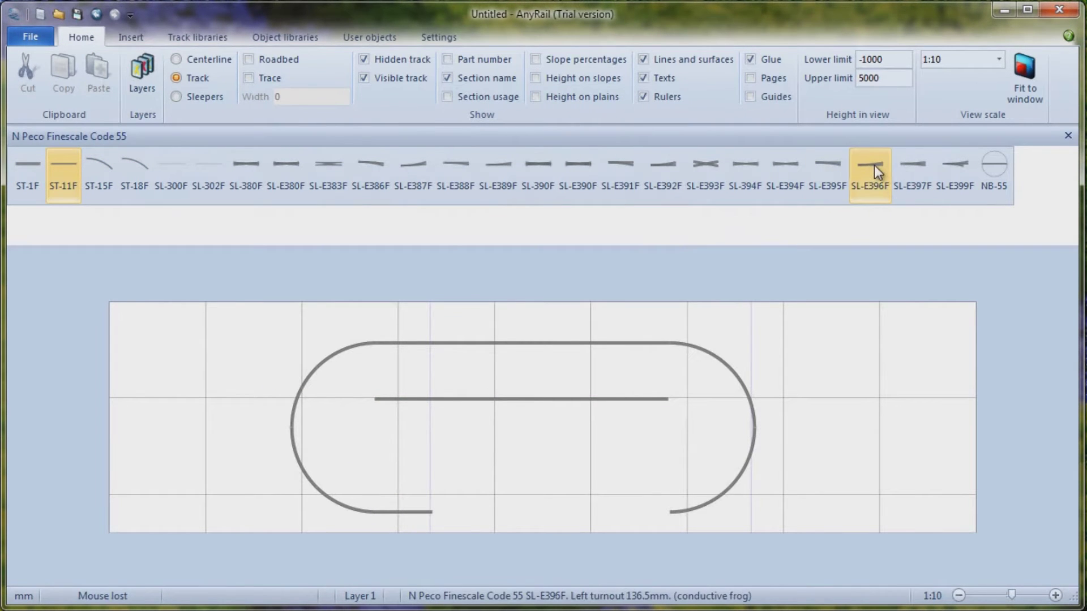
Attach an SL-E396F left turnout to the ST-11F straight and an SL-E395F right turnout to the right half circle's lower end.
drag(872, 165, 454, 508)
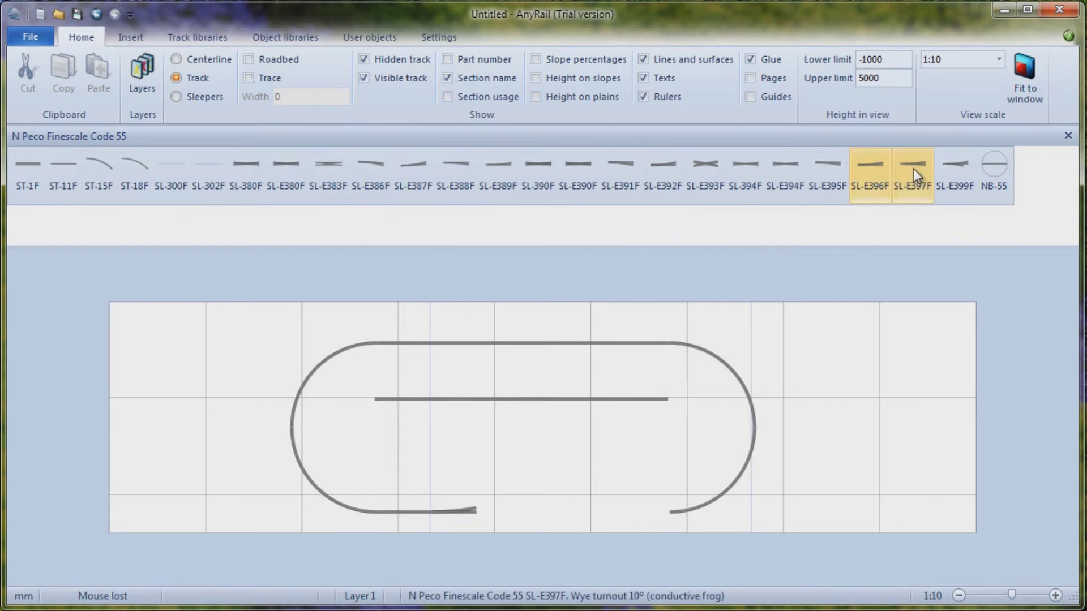
drag(834, 171, 644, 520)
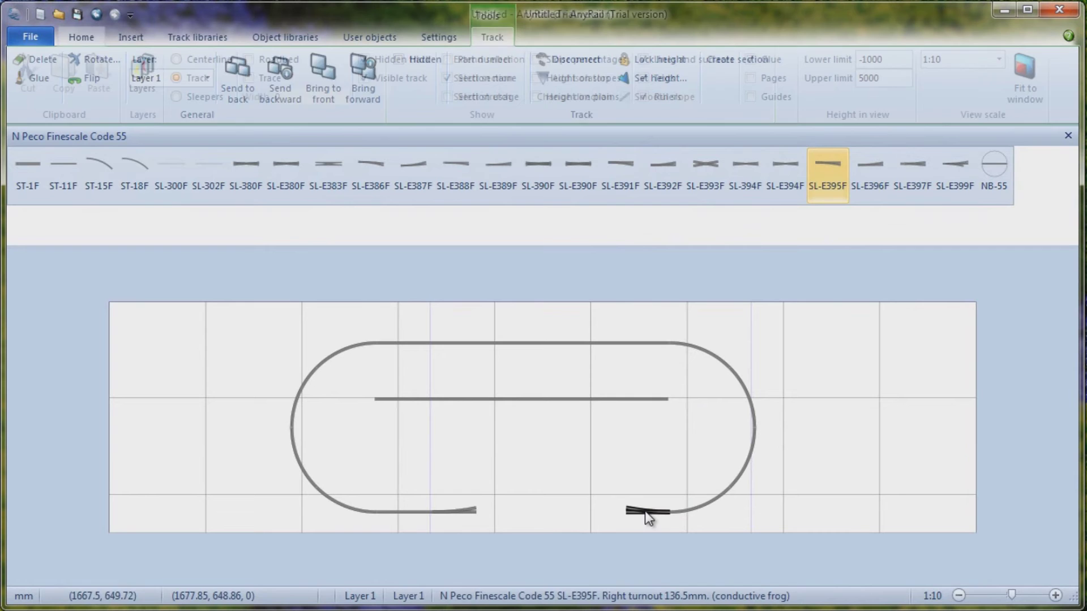
click(657, 416)
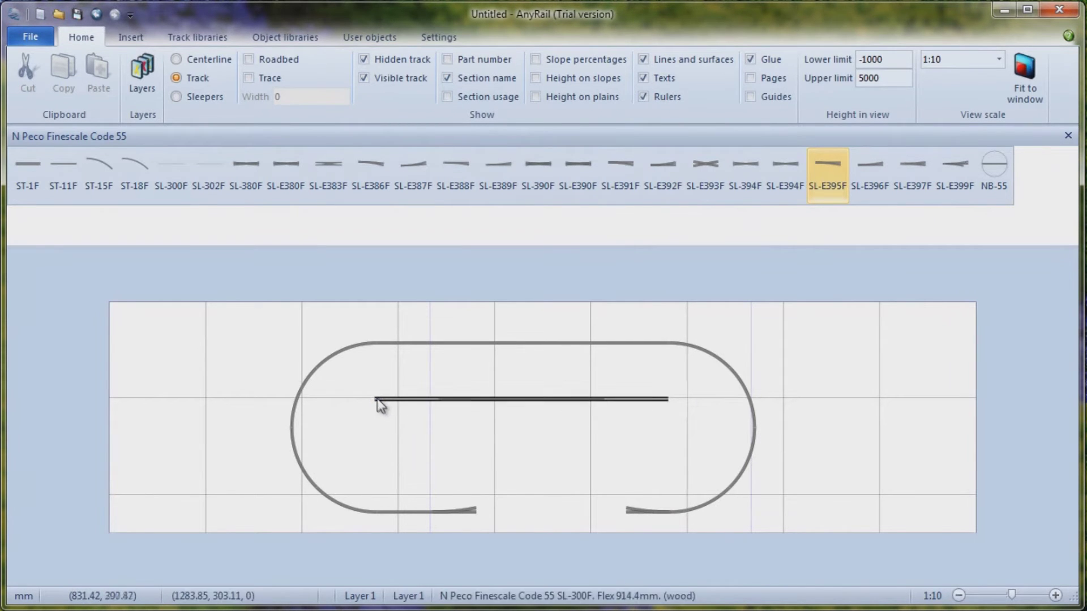
Shift the loose flex track slightly down and right, and set the endpoint, connection and control point sizes to 10.
drag(375, 398, 424, 418)
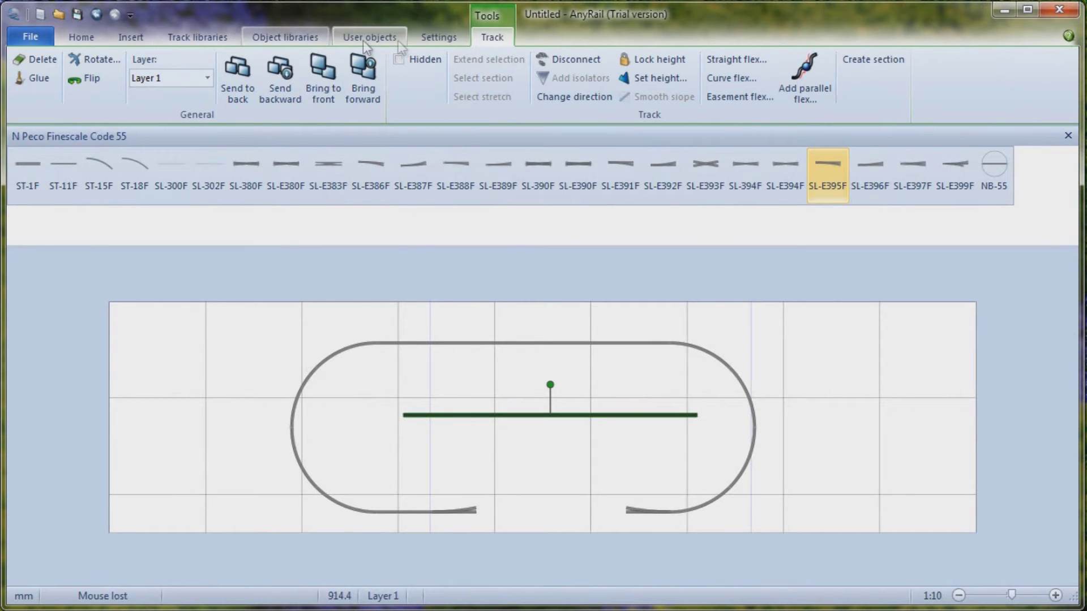
click(426, 39)
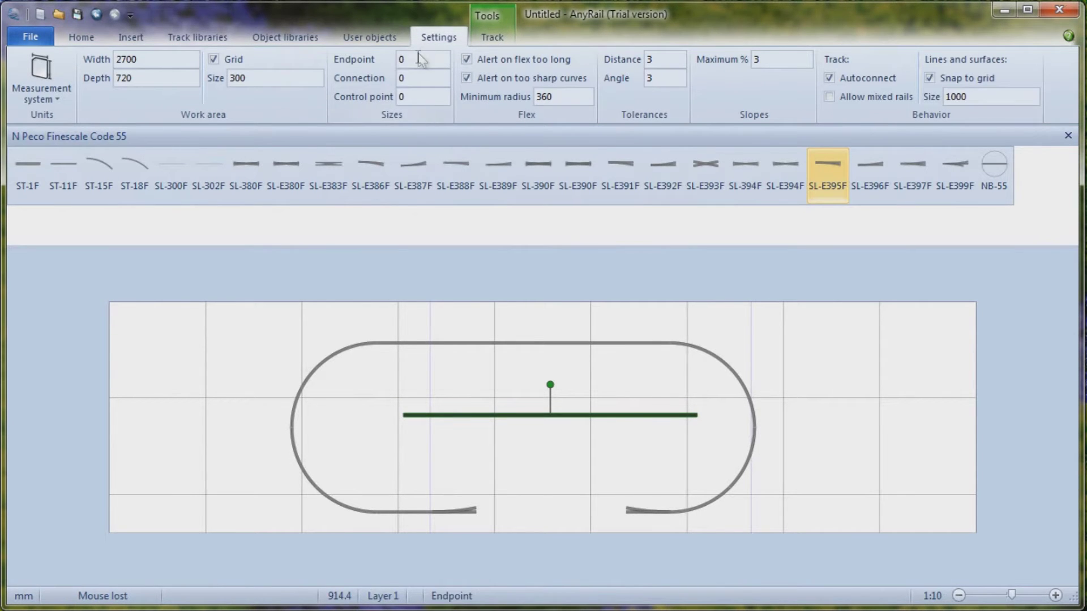
click(419, 59)
key(Tab)
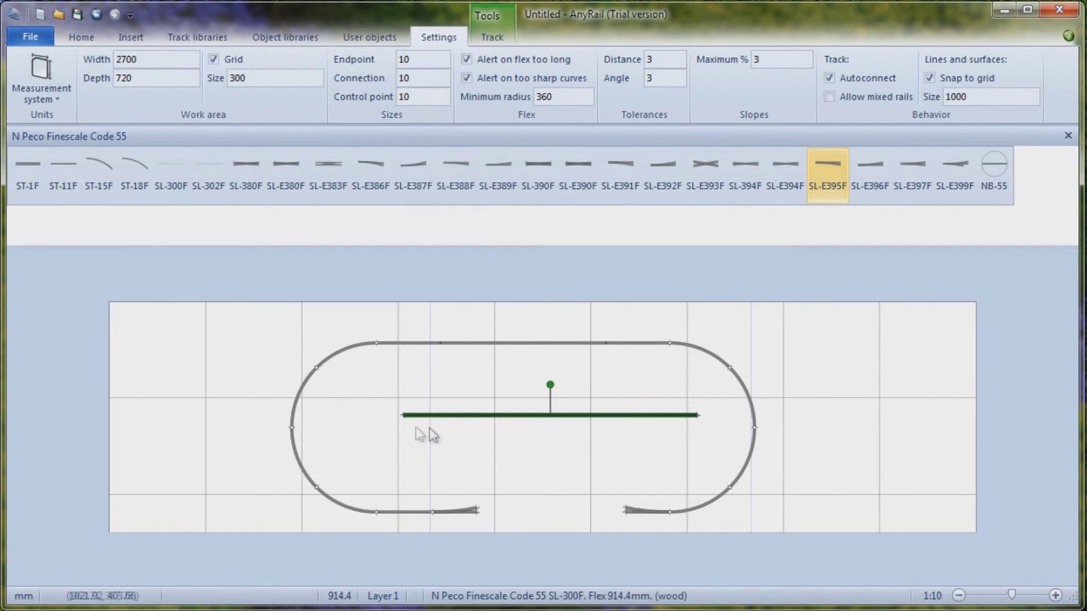
Connect the loose flex track between the turnouts' diverging ends and bridge their straight ends with another SL-300F flex track.
drag(403, 415, 478, 509)
drag(698, 416, 626, 508)
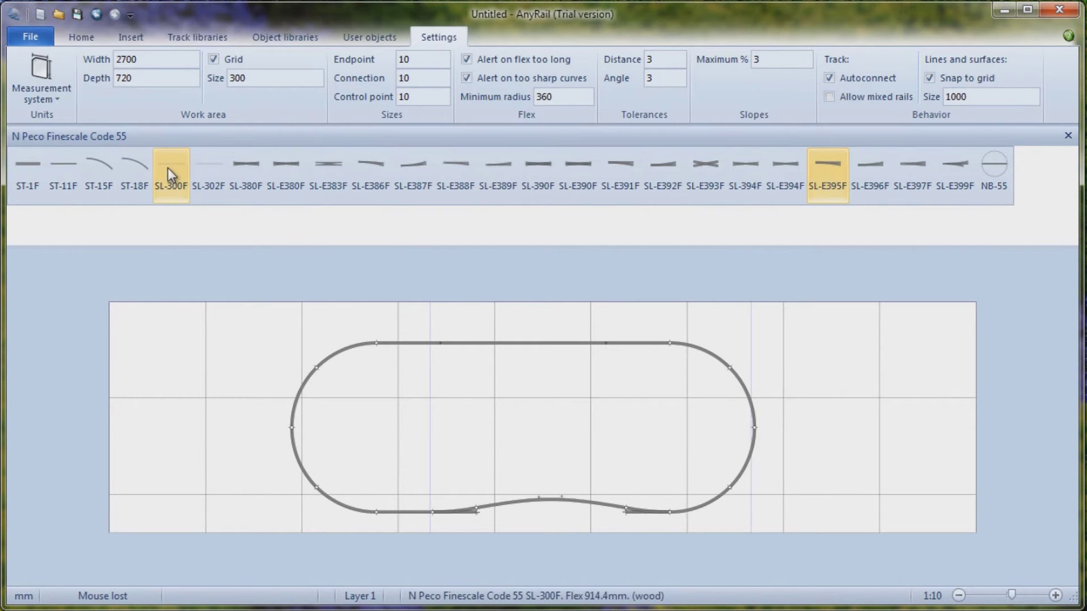
drag(168, 167, 626, 514)
drag(769, 511, 622, 511)
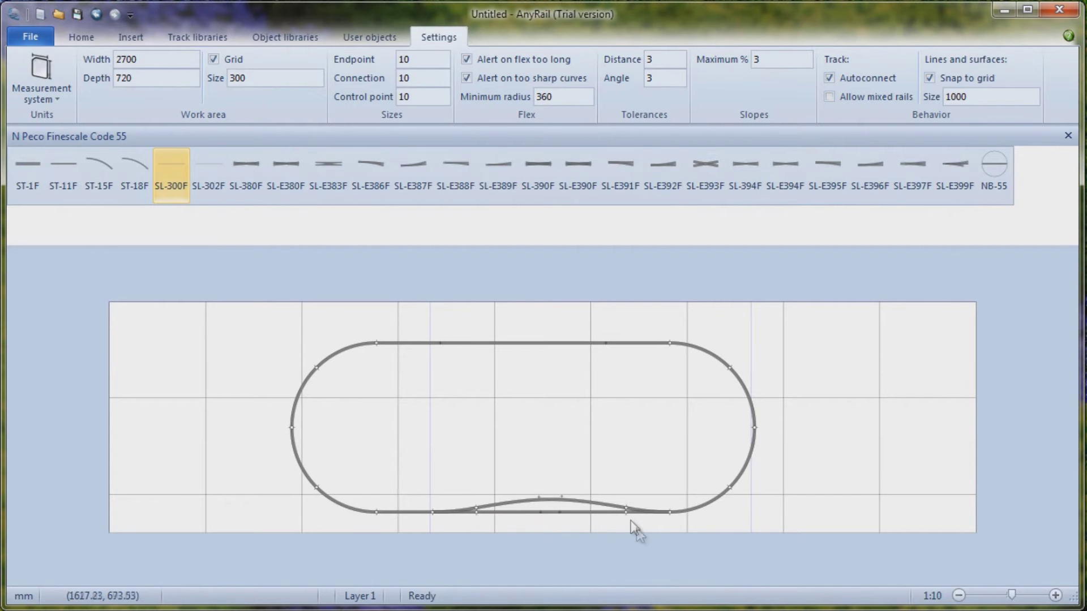
Delete the SL-E395F right turnout and connect the lower straight flex track directly to the right half circle.
click(635, 511)
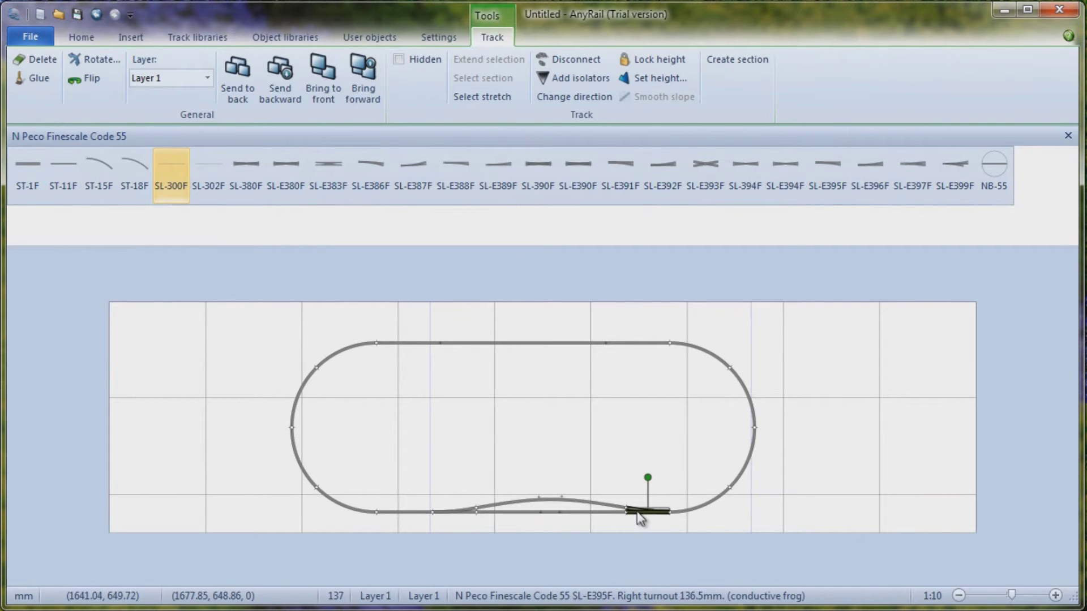
key(Delete)
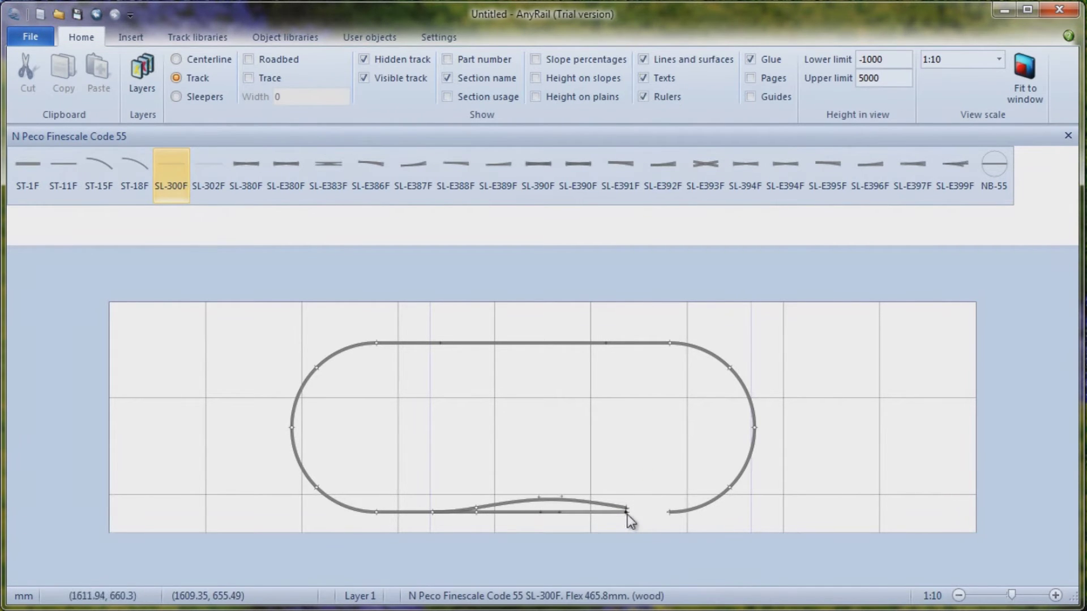
mouse_move(627, 514)
mouse_down()
mouse_move(671, 513)
mouse_move(629, 508)
mouse_up()
Bend the siding flex track by pulling its free right end upward into the oval.
click(589, 502)
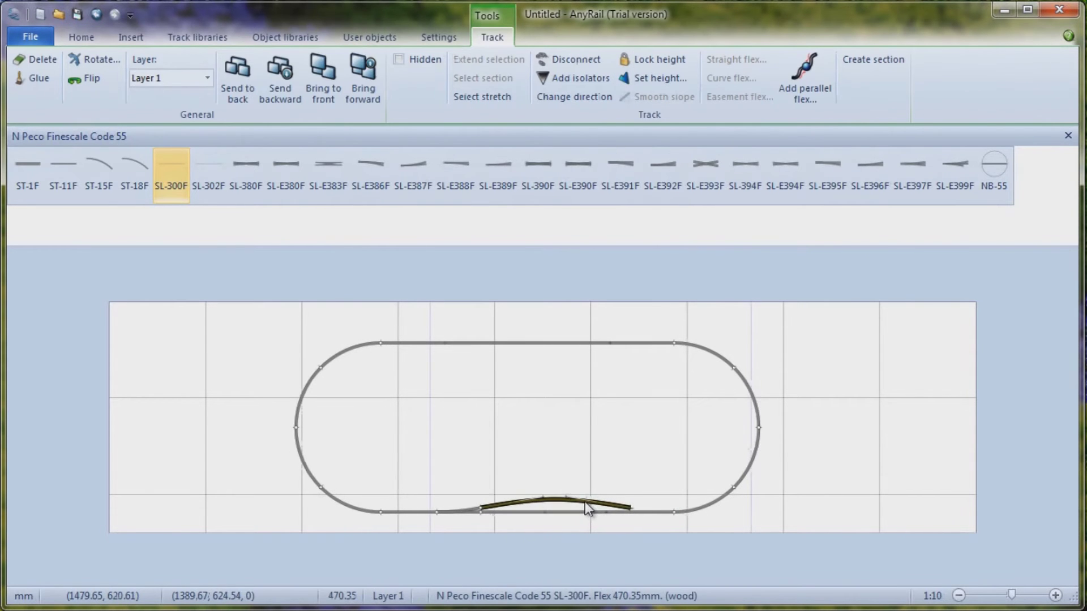
drag(630, 509, 625, 477)
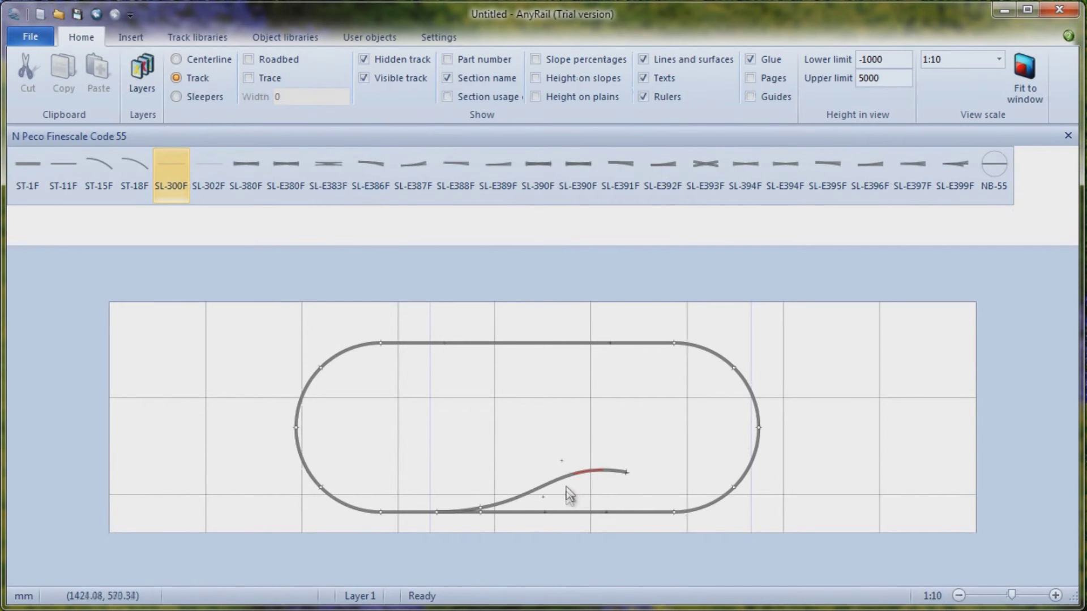
Reshape the siding flex track with its curve control point and free end so it levels out just above the lower straight.
drag(562, 461, 524, 476)
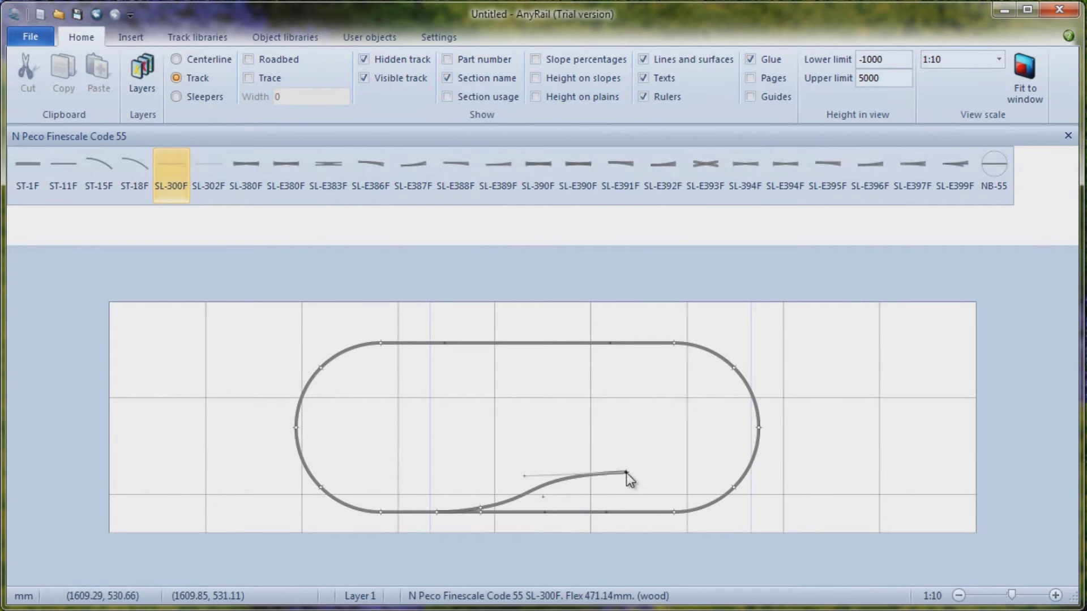
drag(627, 473, 639, 492)
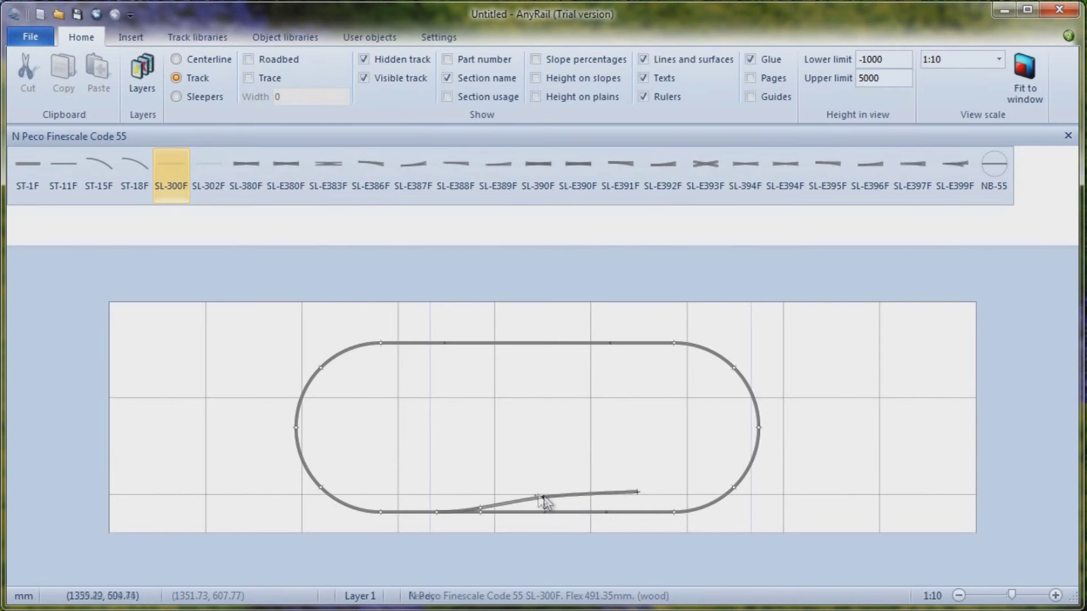
drag(536, 495, 547, 491)
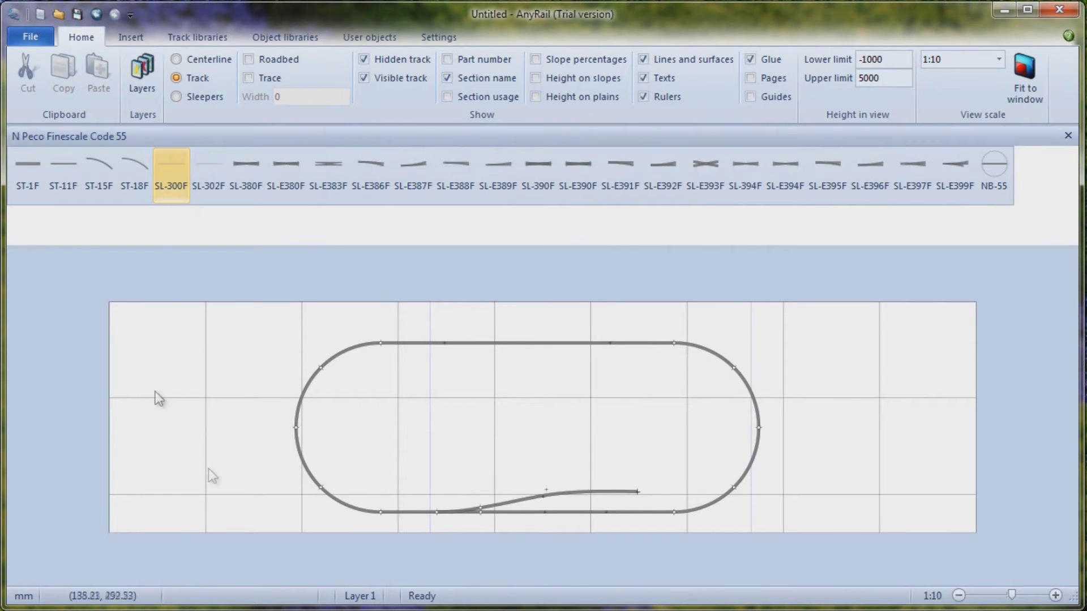
Move the whole connected oval to the right half of the work area and try rotating it.
drag(473, 343, 656, 338)
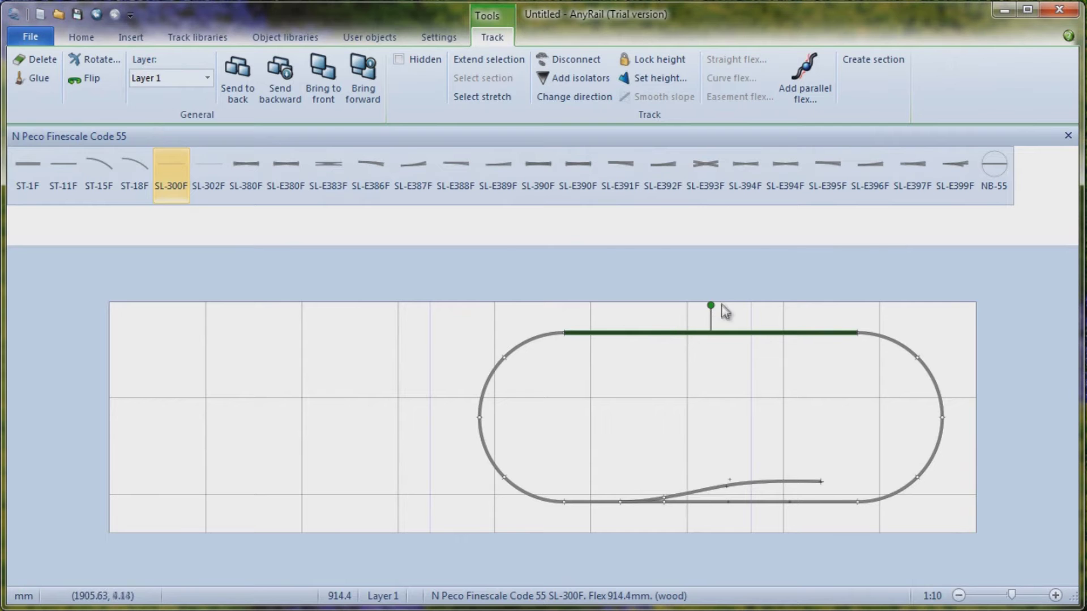
mouse_move(712, 306)
mouse_down()
mouse_move(692, 318)
mouse_move(704, 322)
mouse_up()
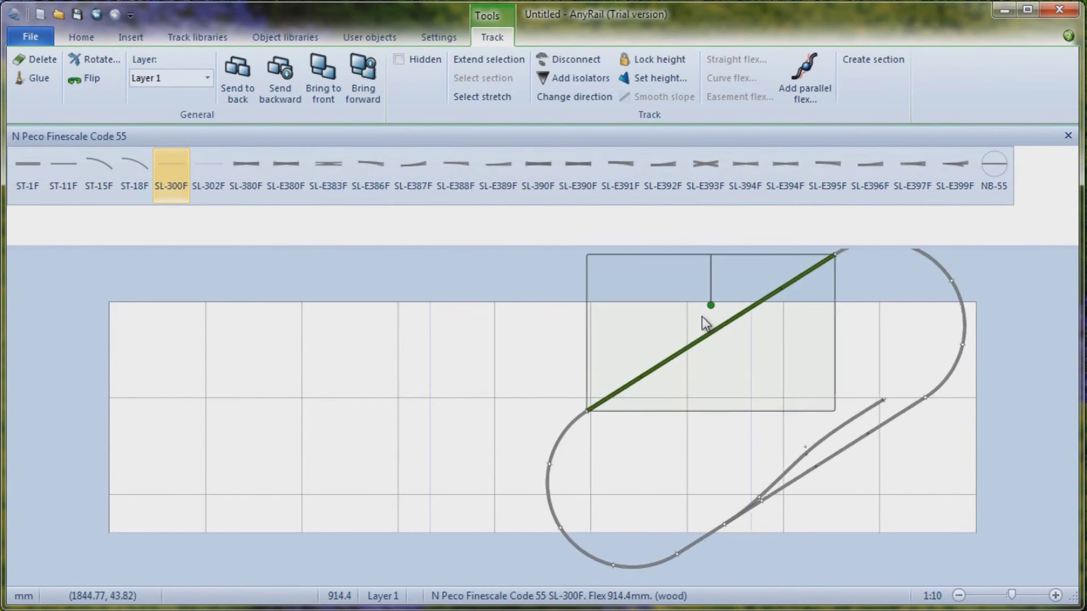
key(Escape)
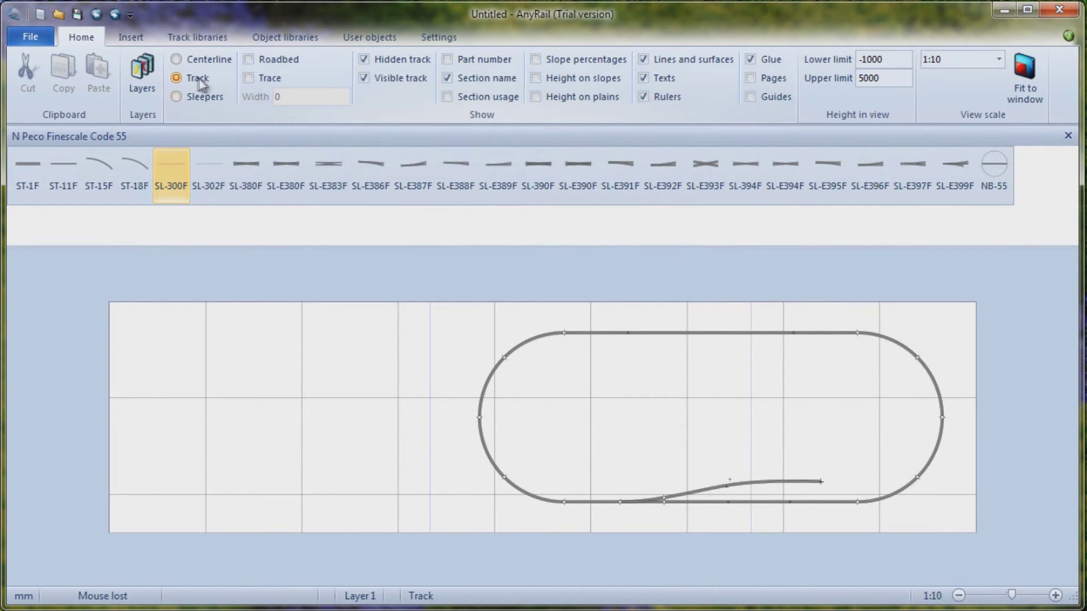
Display the layout as Centerline and as Sleepers, and return it to the Track display.
click(176, 60)
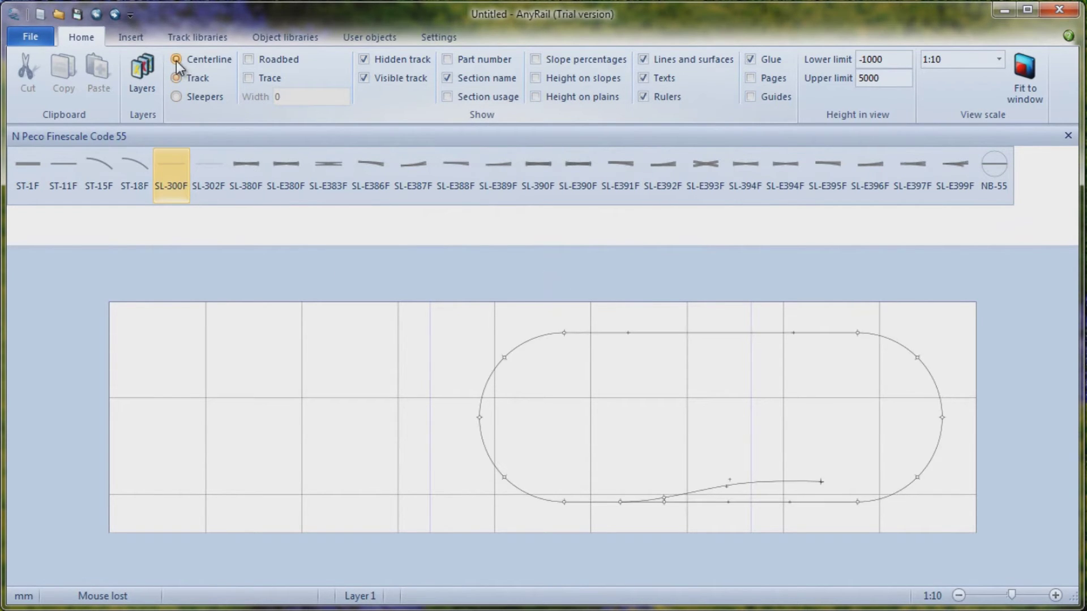
click(178, 97)
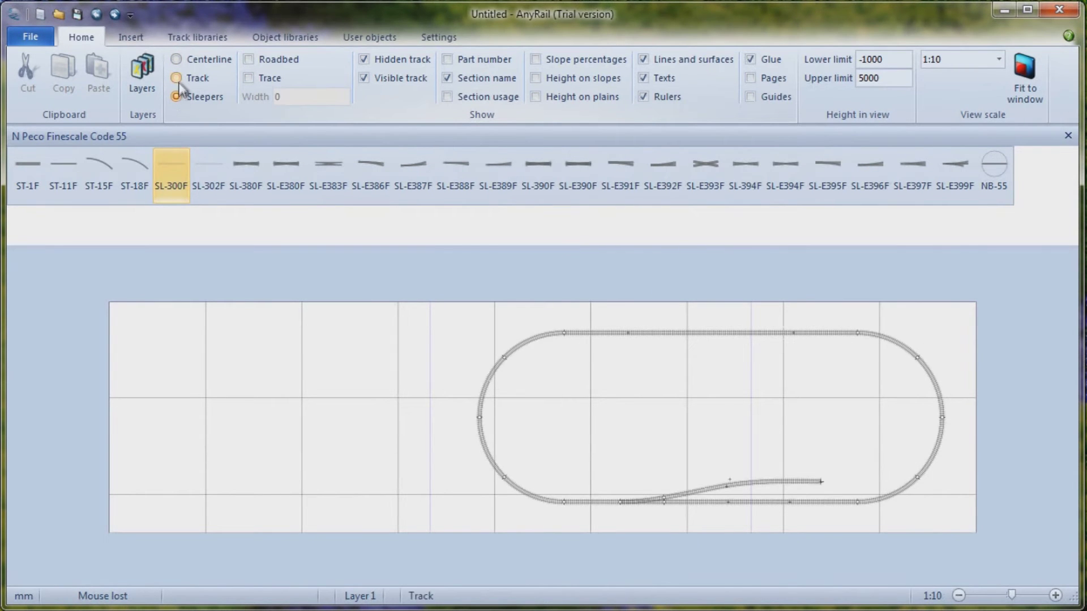
click(176, 79)
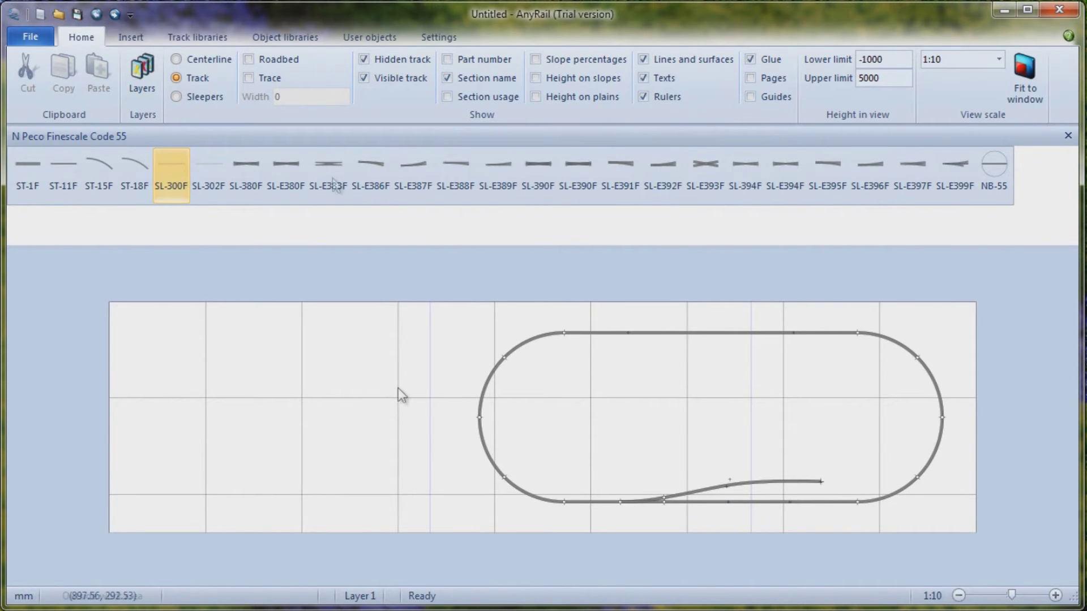
Turn on the Roadbed and Trace display options and switch the roadbed off again.
click(250, 64)
click(249, 79)
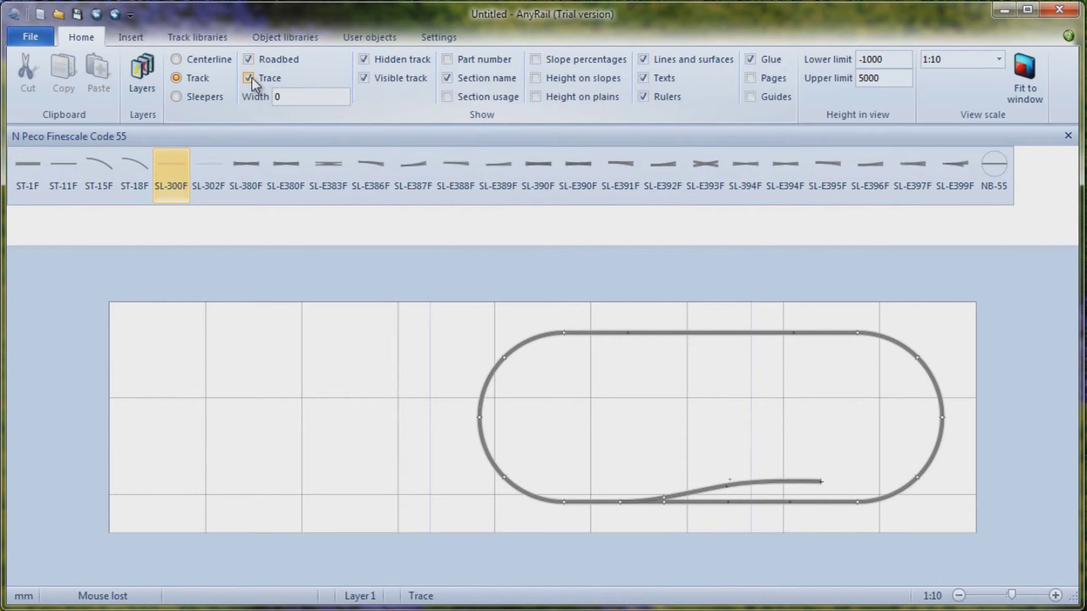
click(249, 60)
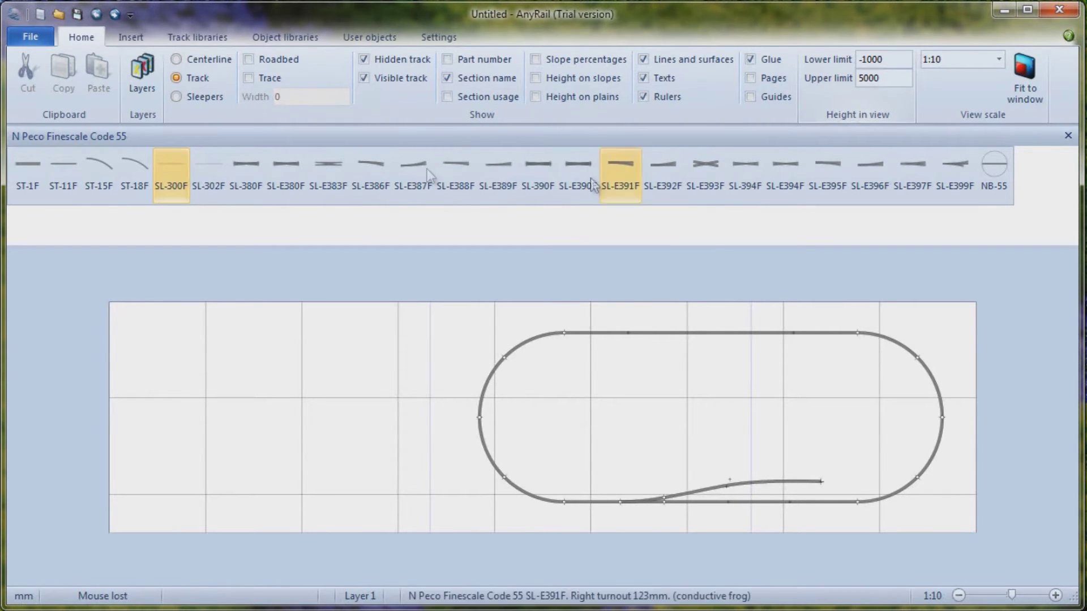
Draw a line along the work area's upper edge from x 1000, y 0 to the upper-left corner.
click(129, 37)
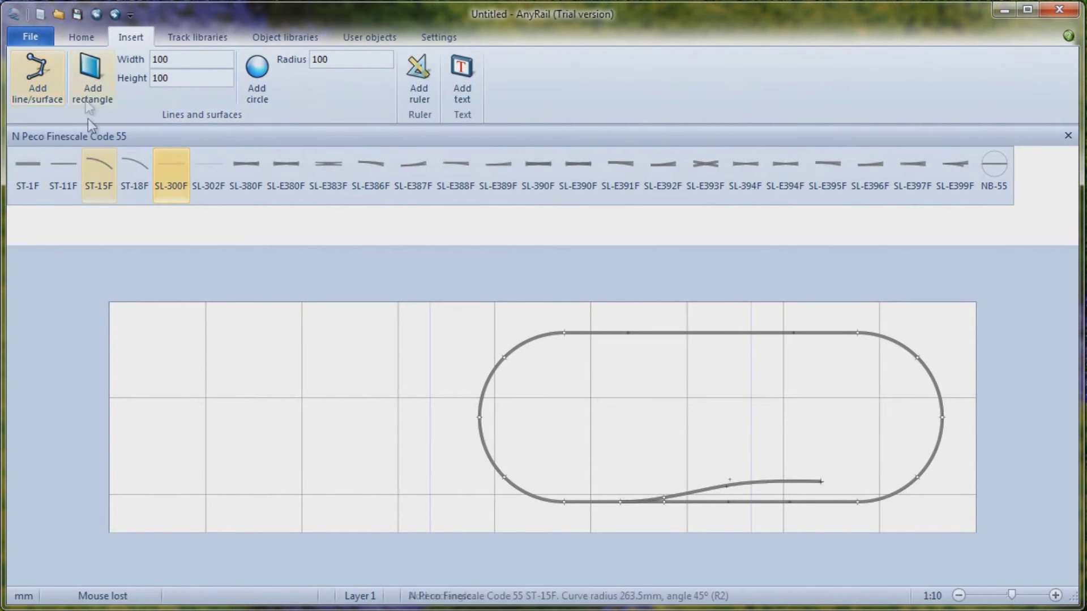
click(38, 76)
click(210, 350)
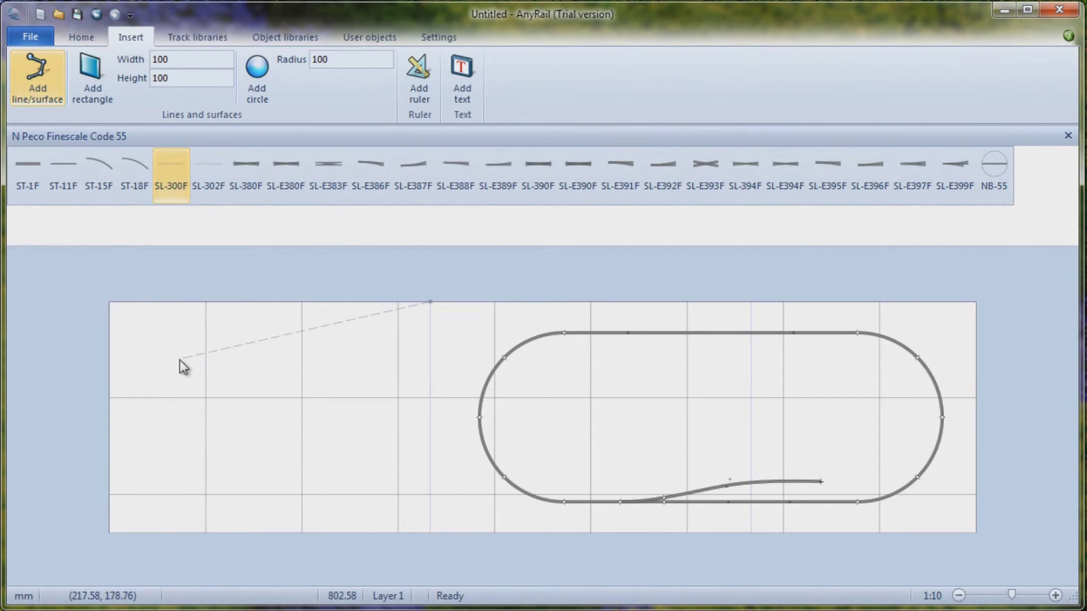
click(109, 302)
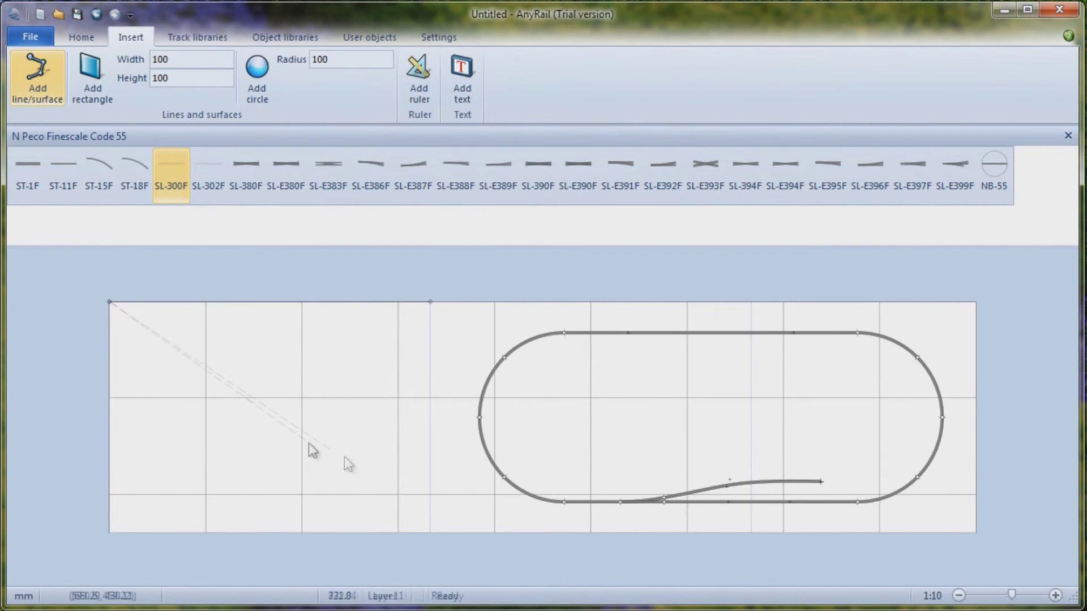
double_click(384, 456)
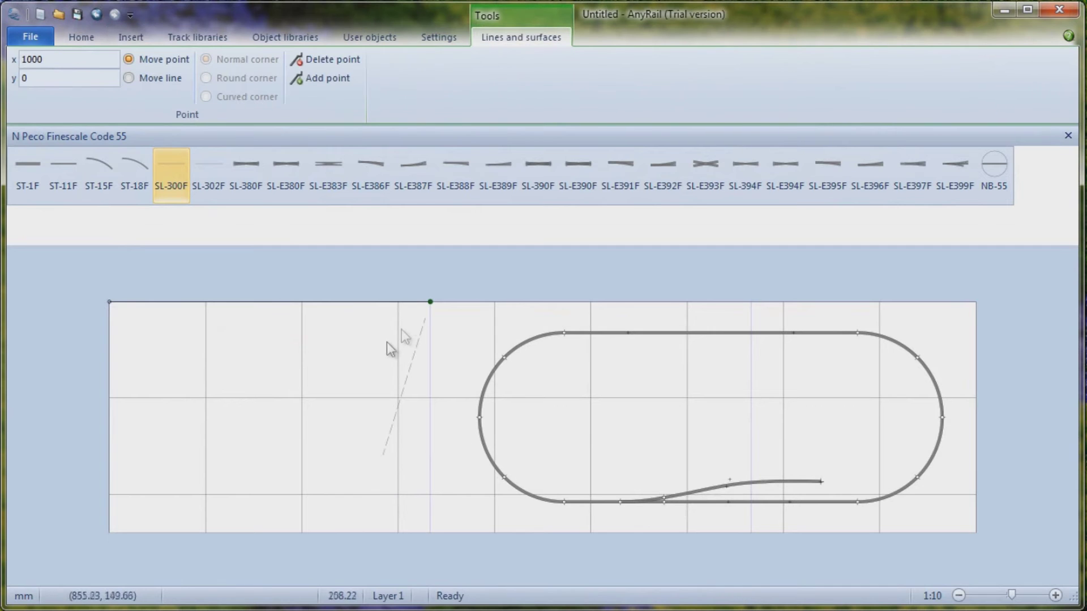
Try moving the line's right endpoint and the whole line downward, undoing each change.
drag(431, 304, 436, 398)
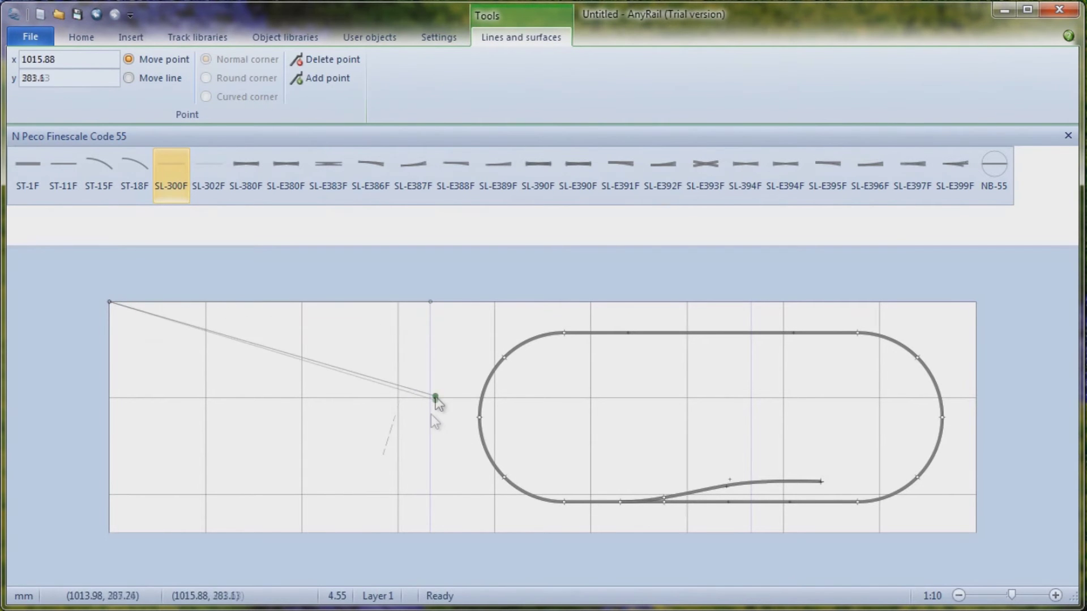
key(ctrl+z)
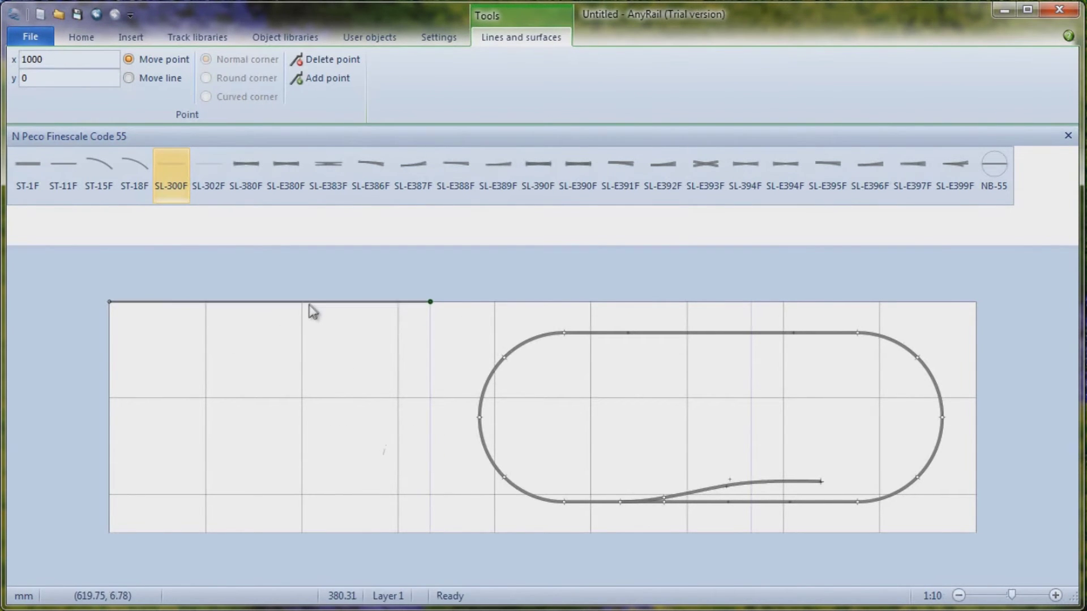
drag(312, 312, 357, 397)
key(ctrl+z)
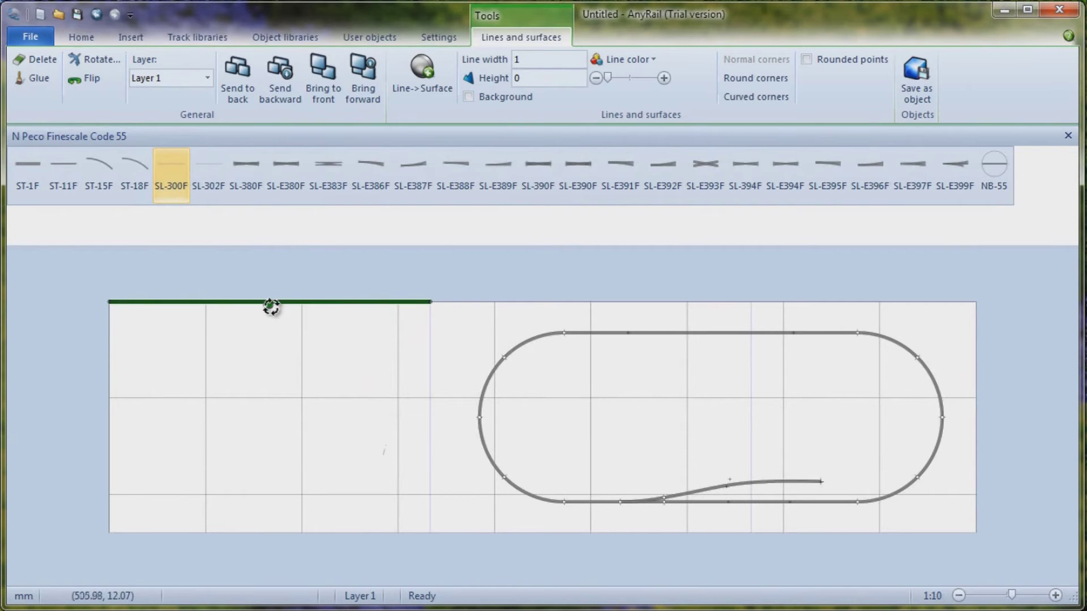
Rotate the line so it slopes diagonally down from the upper-left corner, and delete it.
drag(270, 306, 364, 439)
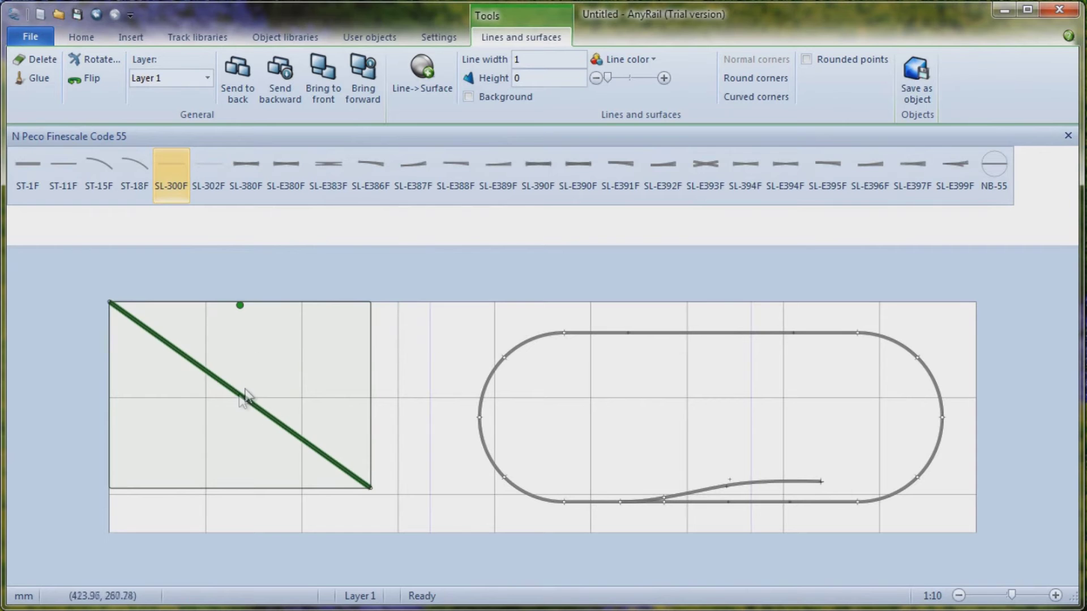
drag(235, 393, 283, 405)
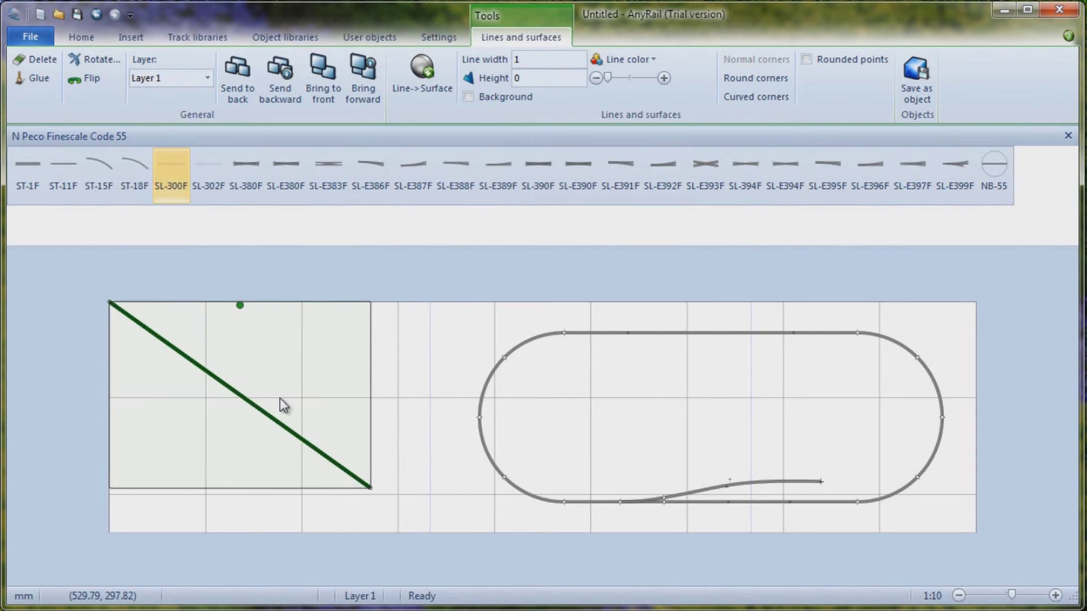
key(Delete)
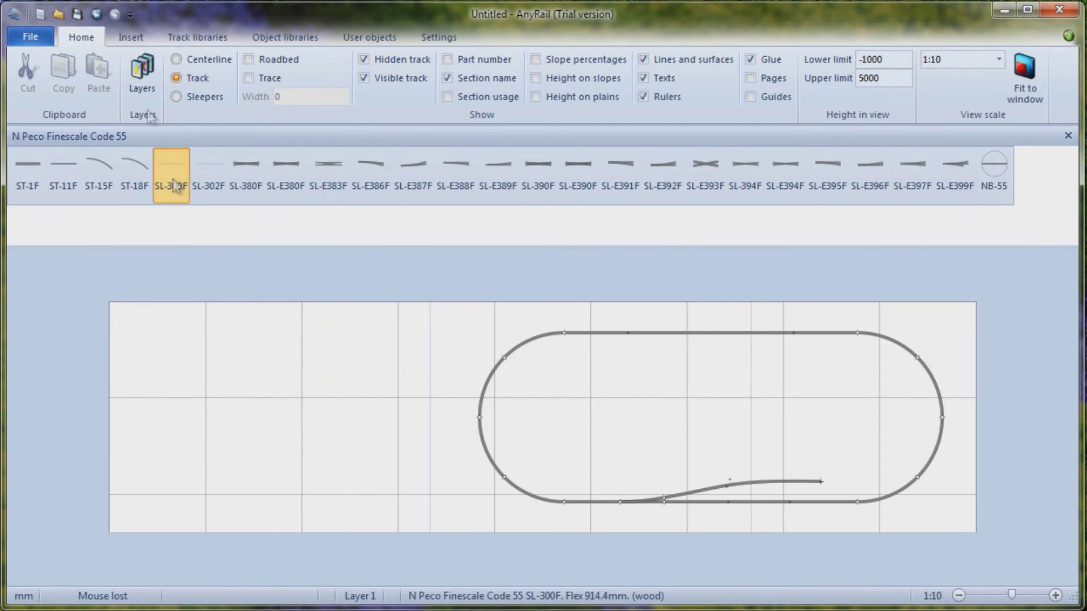
Insert a rectangle 100 wide and 100 high in the empty area left of the oval.
click(136, 41)
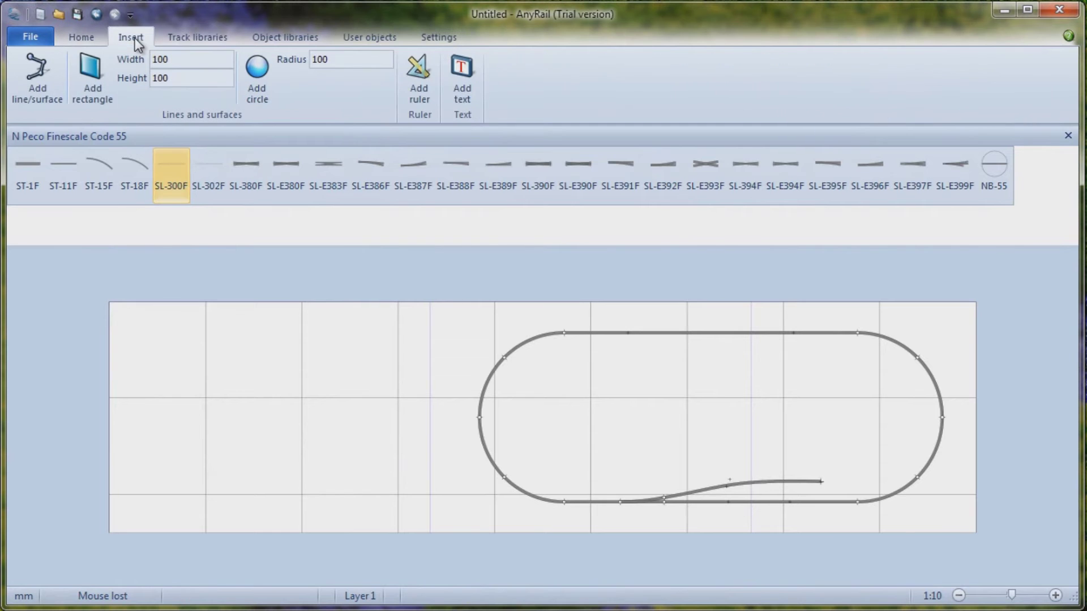
click(91, 74)
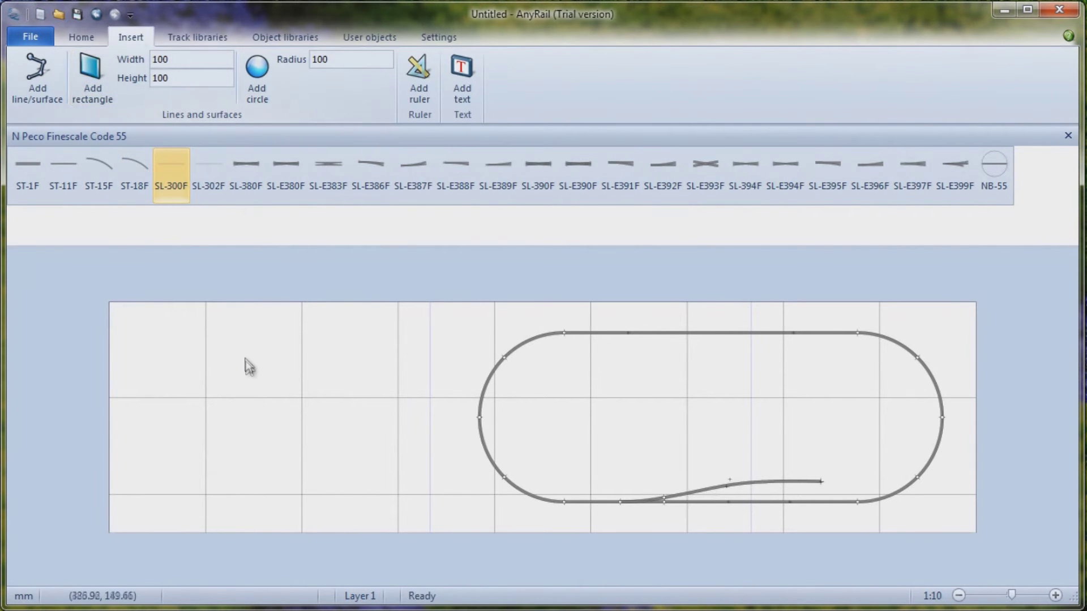
click(91, 76)
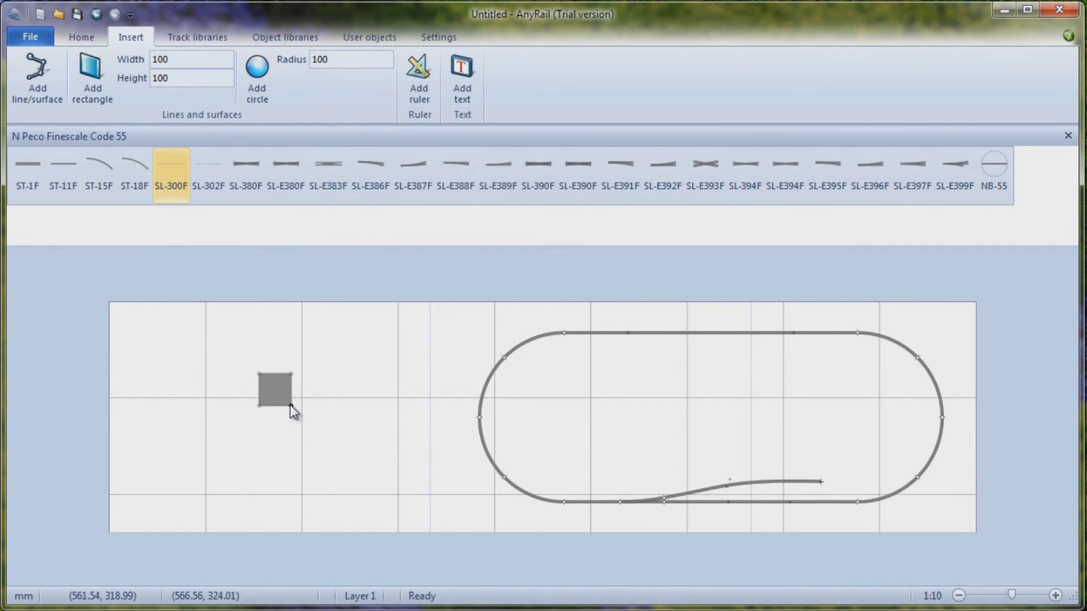
Try pulling the rectangle's two lower corners to new positions, and undo both changes.
drag(291, 405, 430, 301)
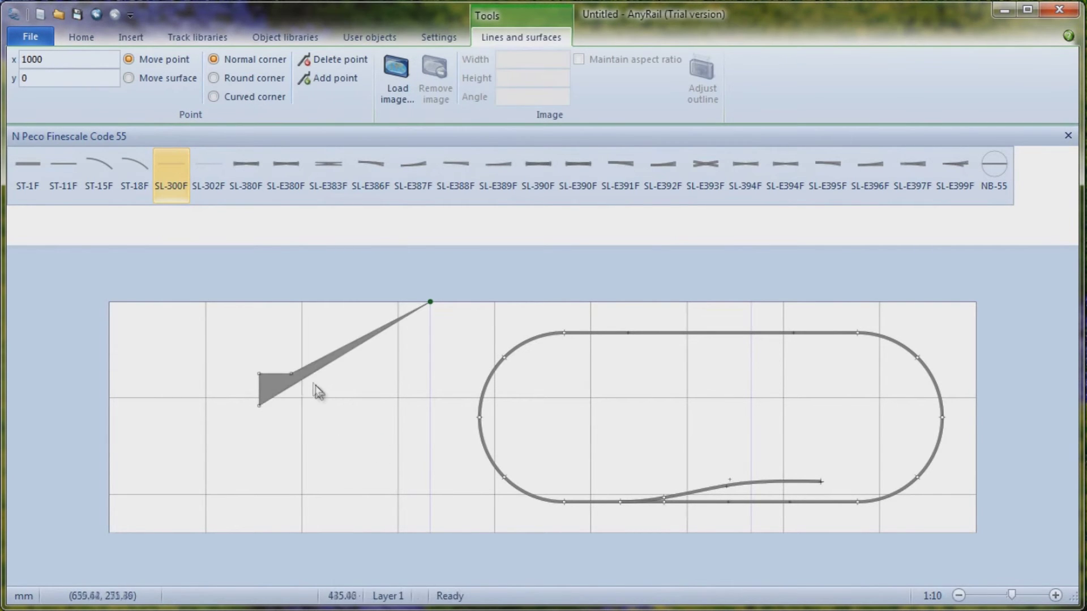
drag(260, 406, 285, 447)
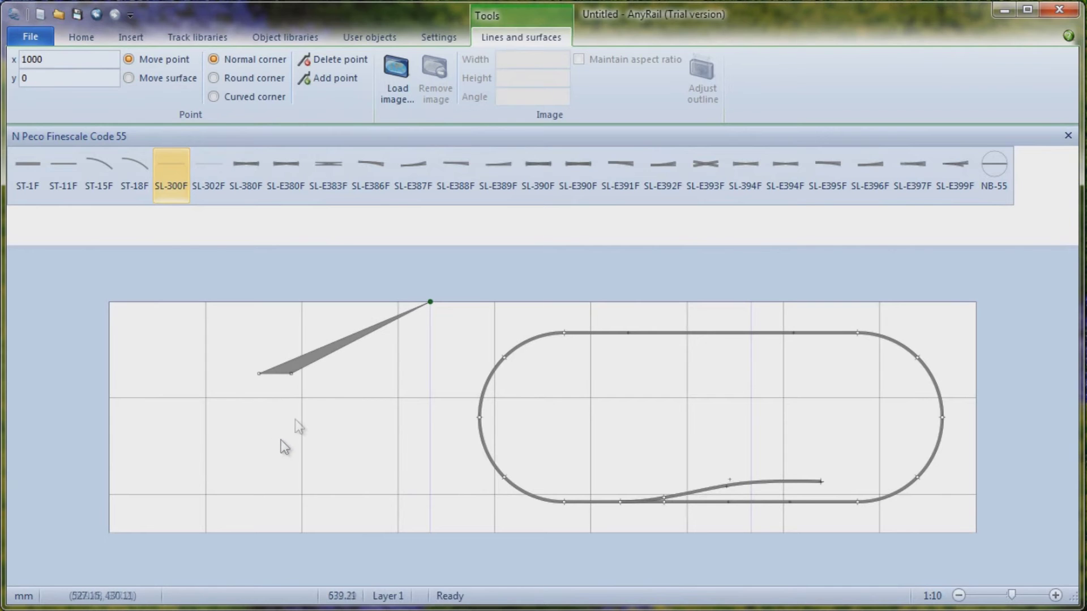
key(ctrl+z)
key(ctrl+z)
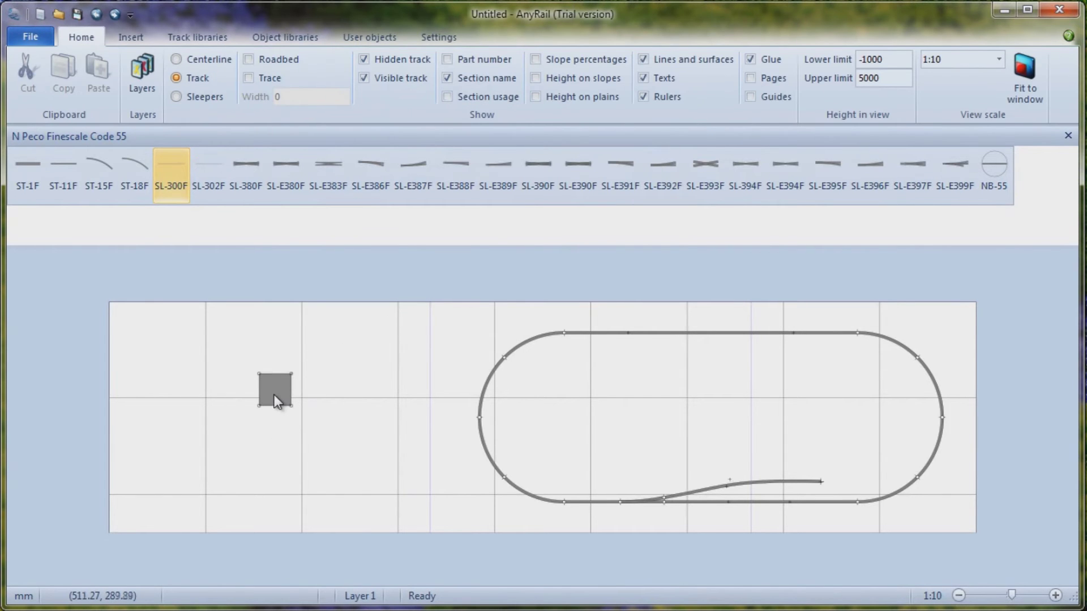
Move the rectangle to the 1000 mm snap position on the work area's upper edge and try shifting it further down.
drag(274, 394, 317, 416)
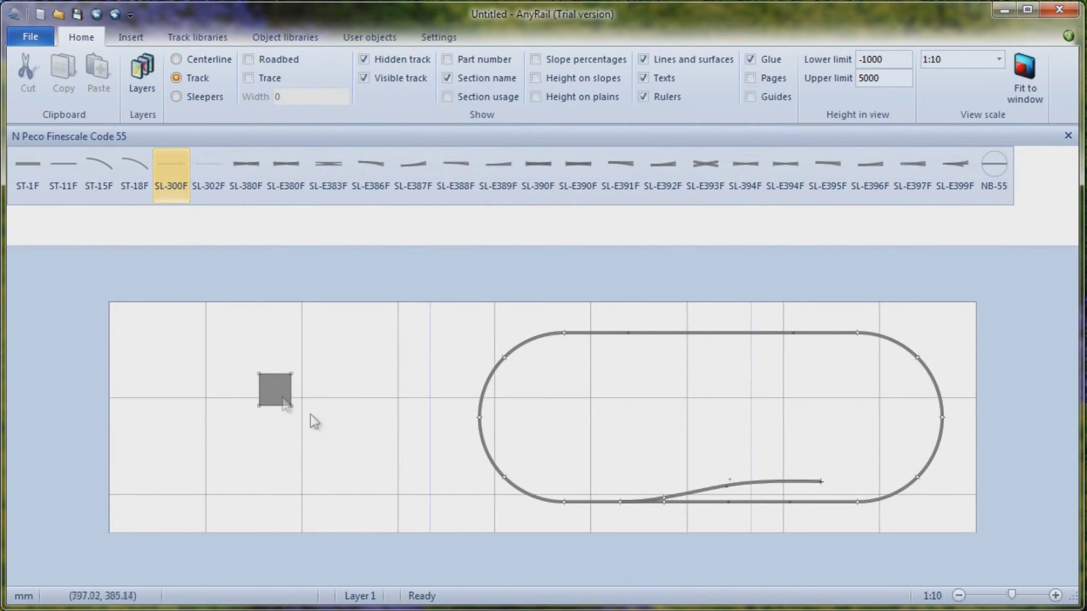
drag(270, 391, 312, 416)
click(274, 385)
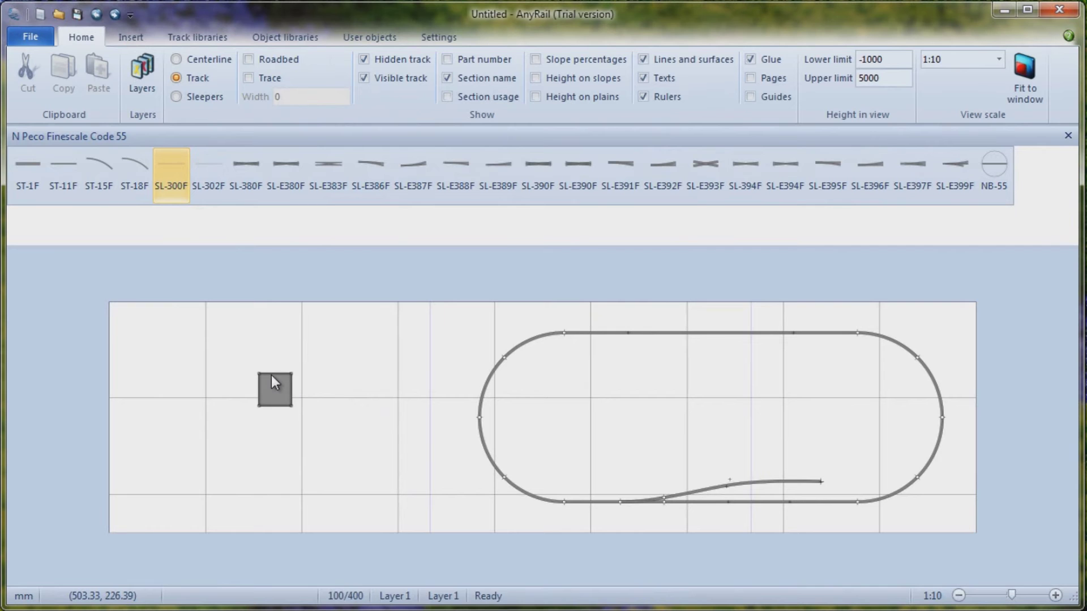
drag(271, 375, 542, 447)
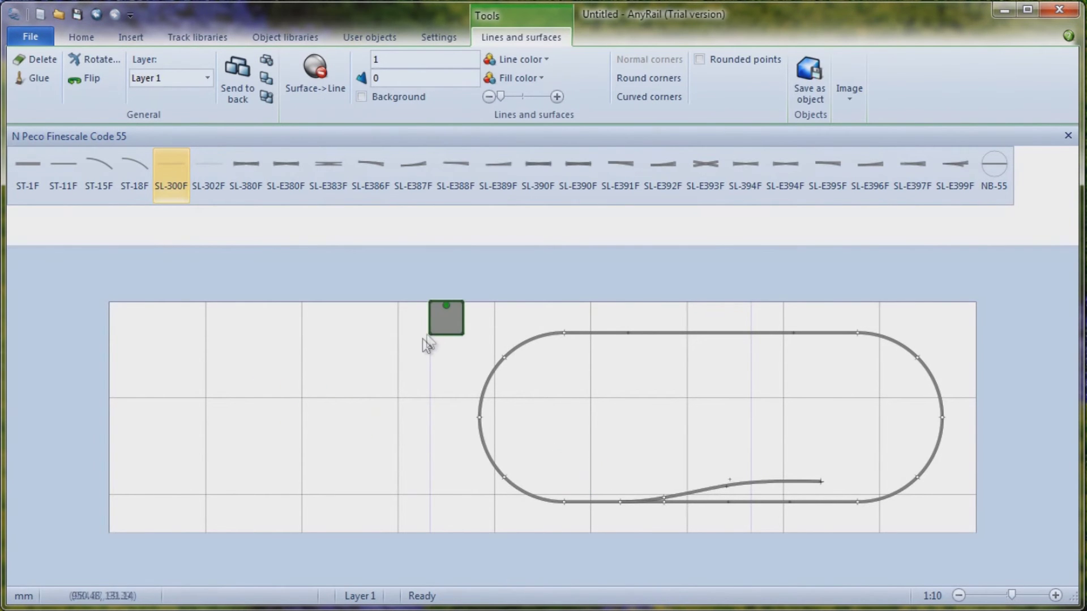
click(443, 334)
drag(444, 339, 460, 368)
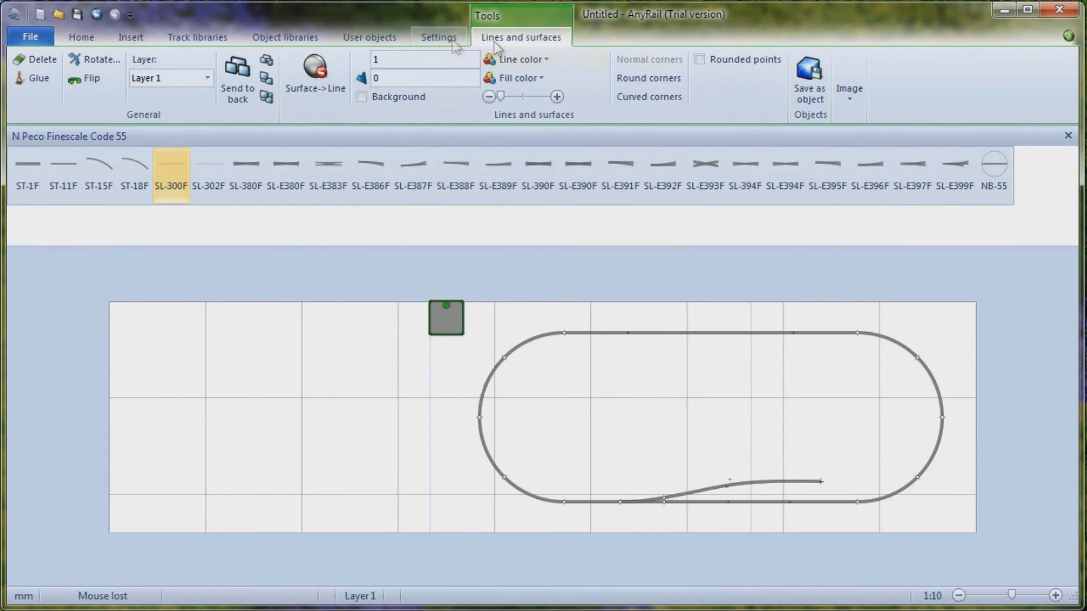
Turn off snap to grid for lines and surfaces.
click(437, 37)
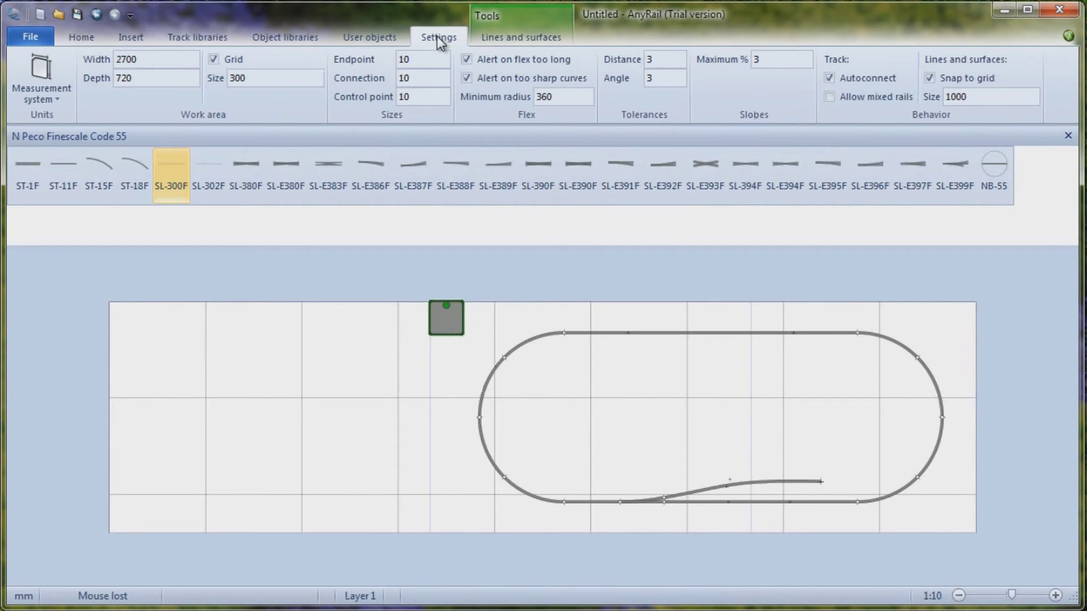
click(930, 78)
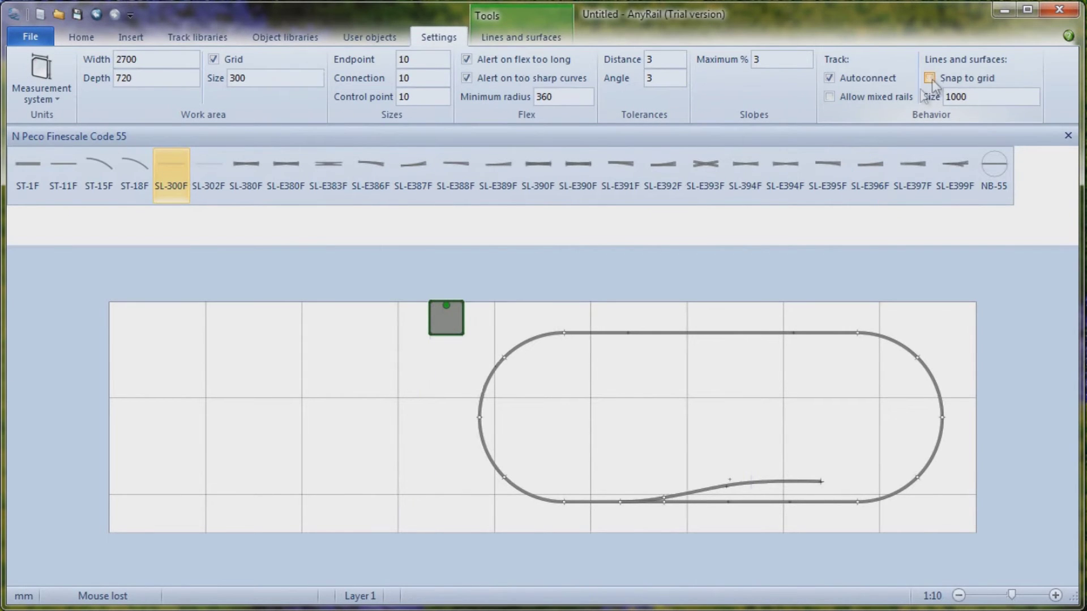
Move the rectangle inside the oval and stretch its lower-right corner to about x 1798.5, y 396.33.
click(448, 343)
drag(447, 342, 562, 430)
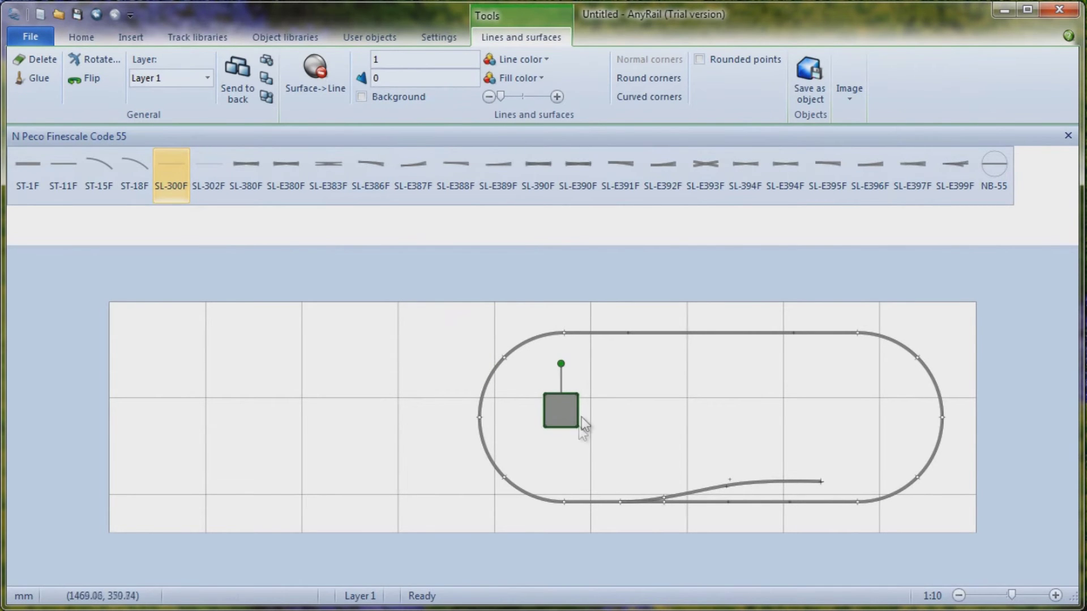
drag(578, 427, 686, 429)
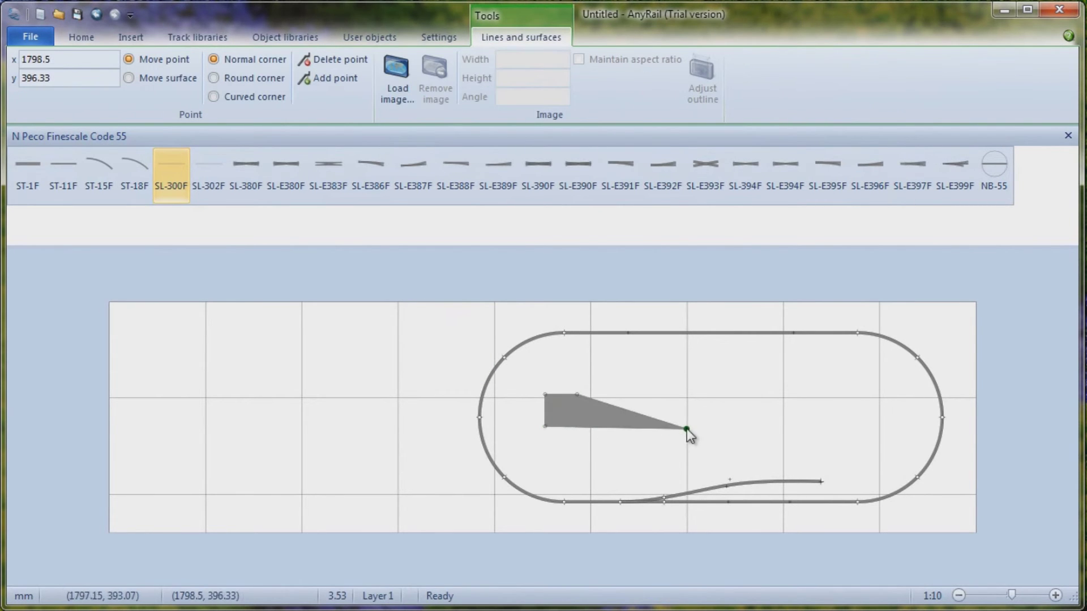
Stretch the rectangle's upper-right corner to about x 1793.21, y 304.27, and delete the shape.
drag(579, 395, 685, 399)
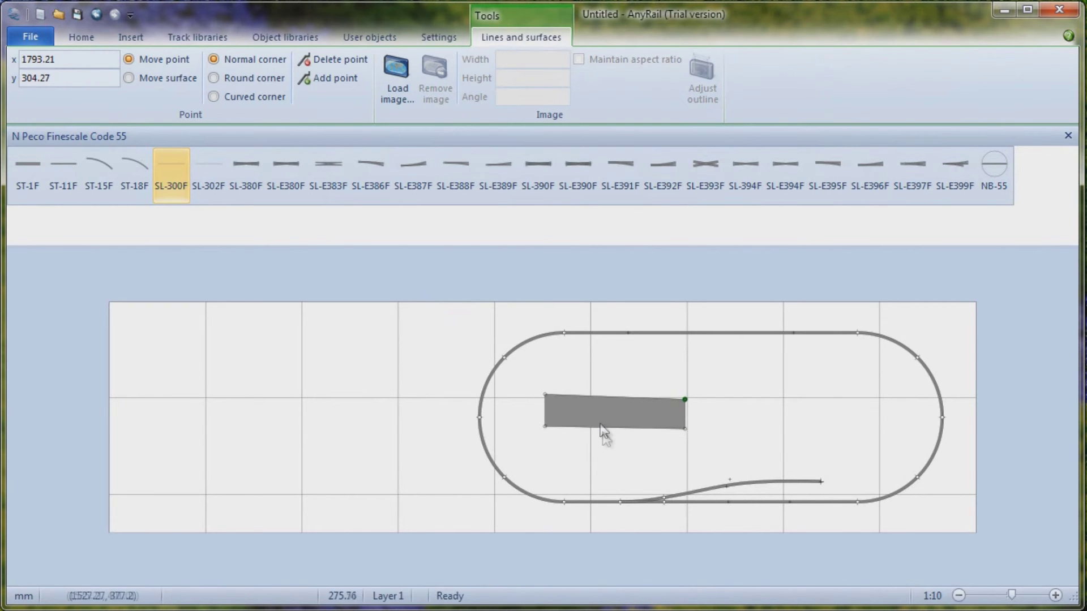
key(Escape)
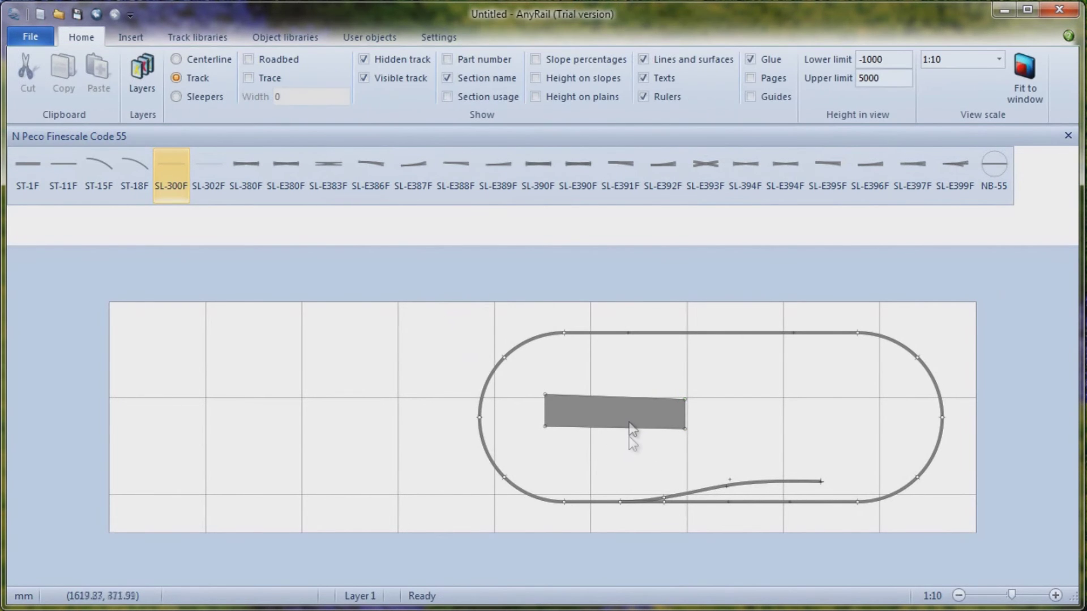
click(624, 423)
key(Delete)
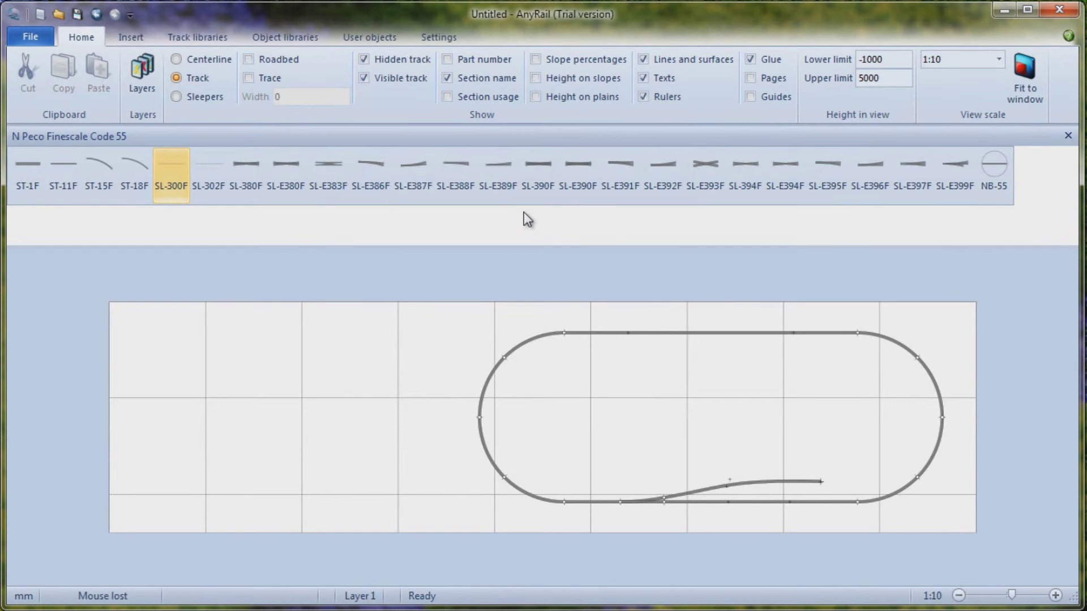
Add a 500 mm horizontal ruler and place it in the work area's lower-left corner.
click(129, 38)
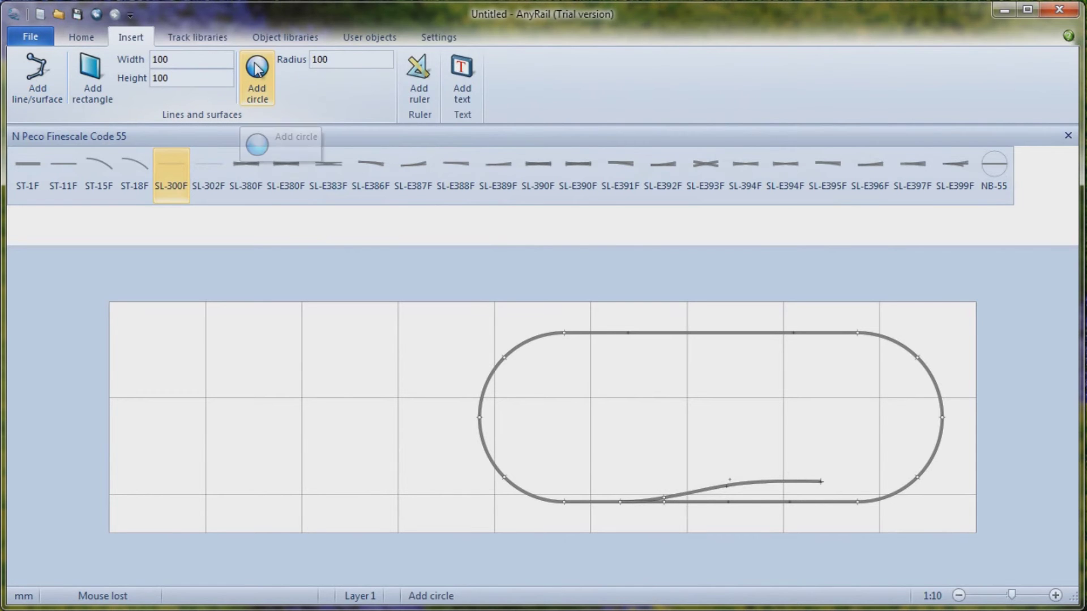
click(420, 73)
click(426, 451)
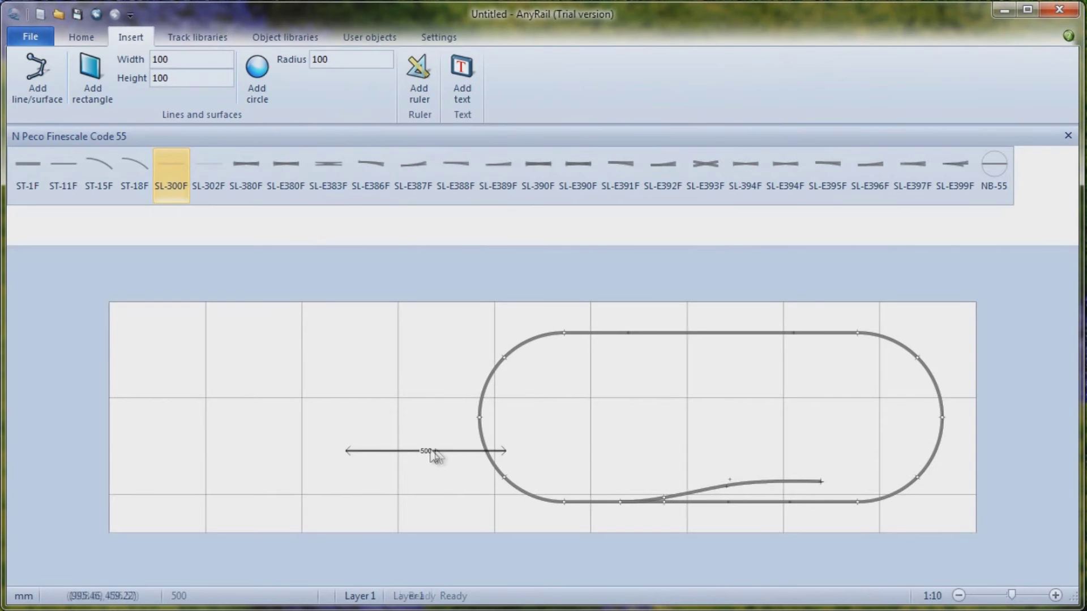
drag(439, 453, 220, 517)
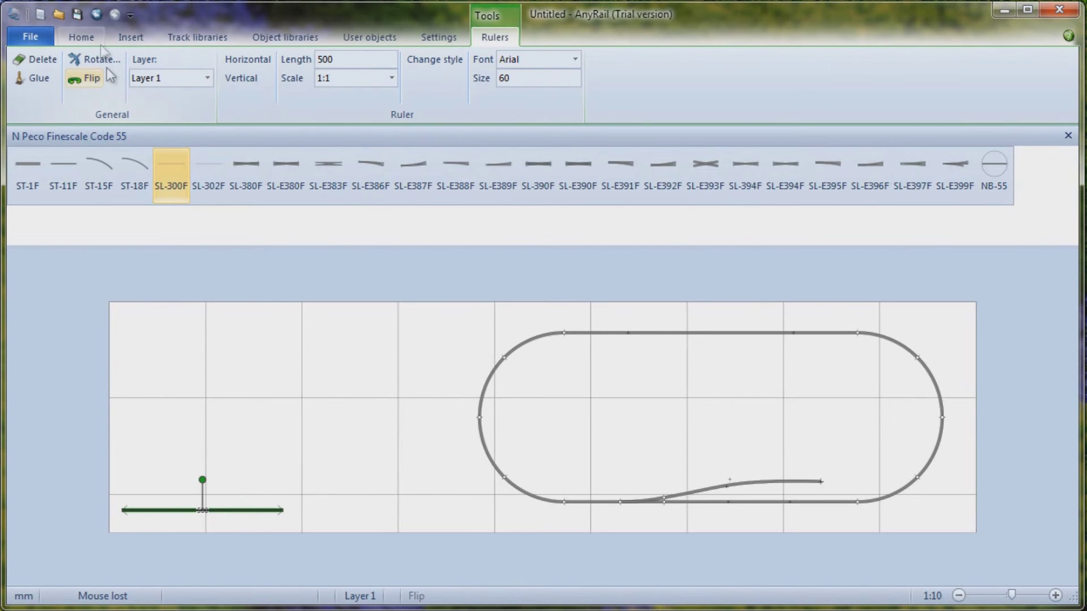
Add the text "Finwick Quay" in the work area's upper-left corner.
click(131, 37)
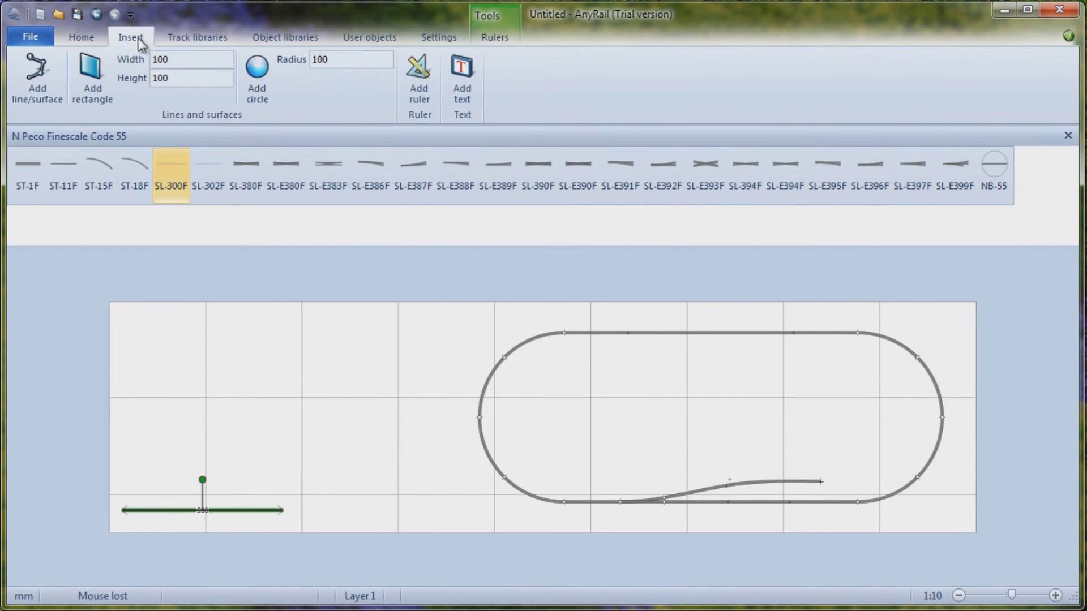
click(463, 79)
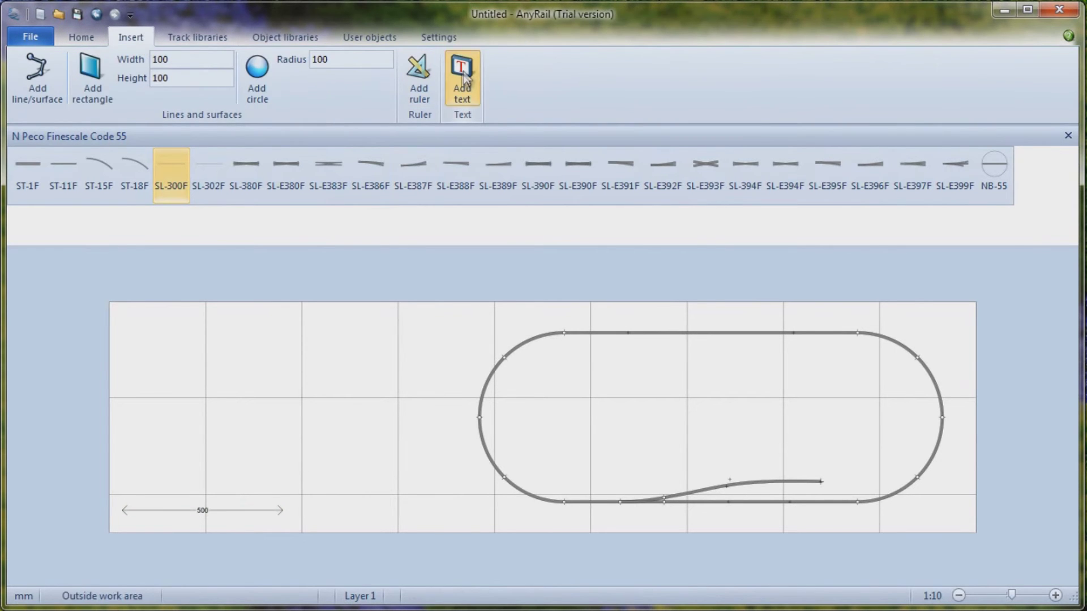
click(145, 326)
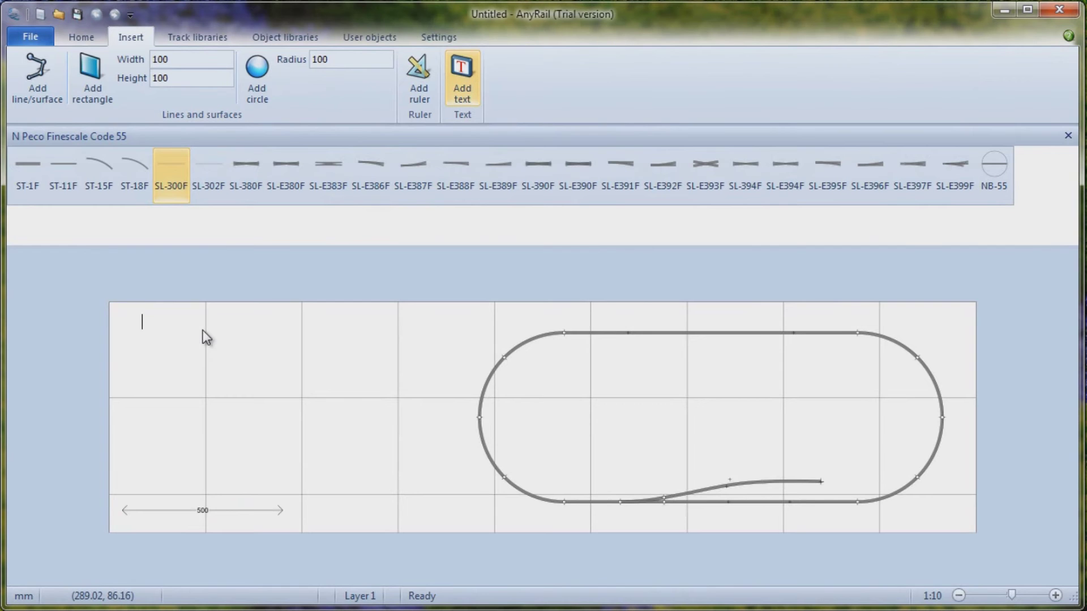
text(Finwick Quay)
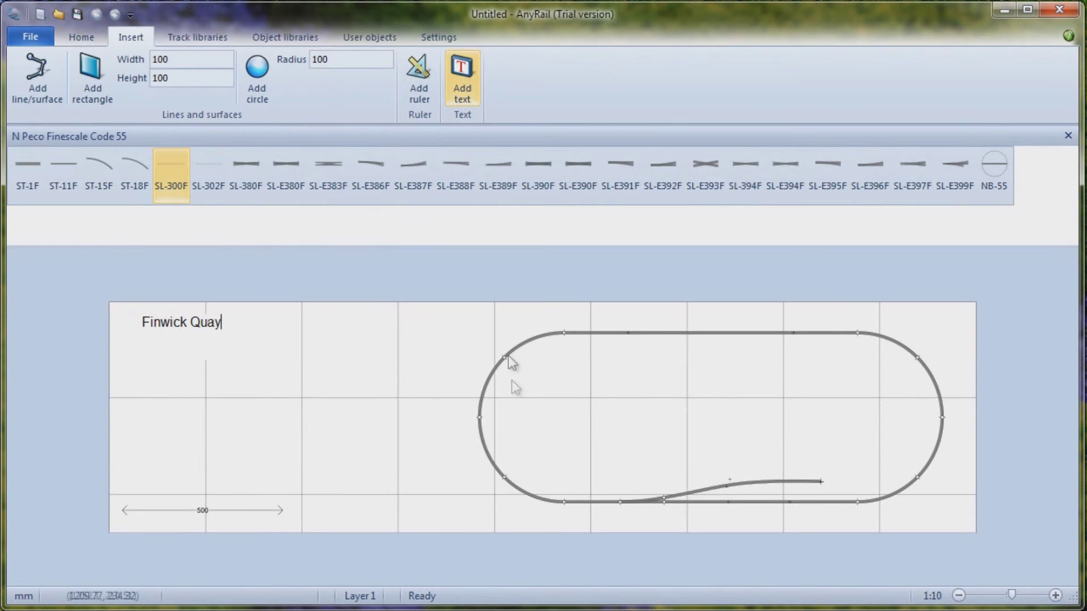
click(596, 436)
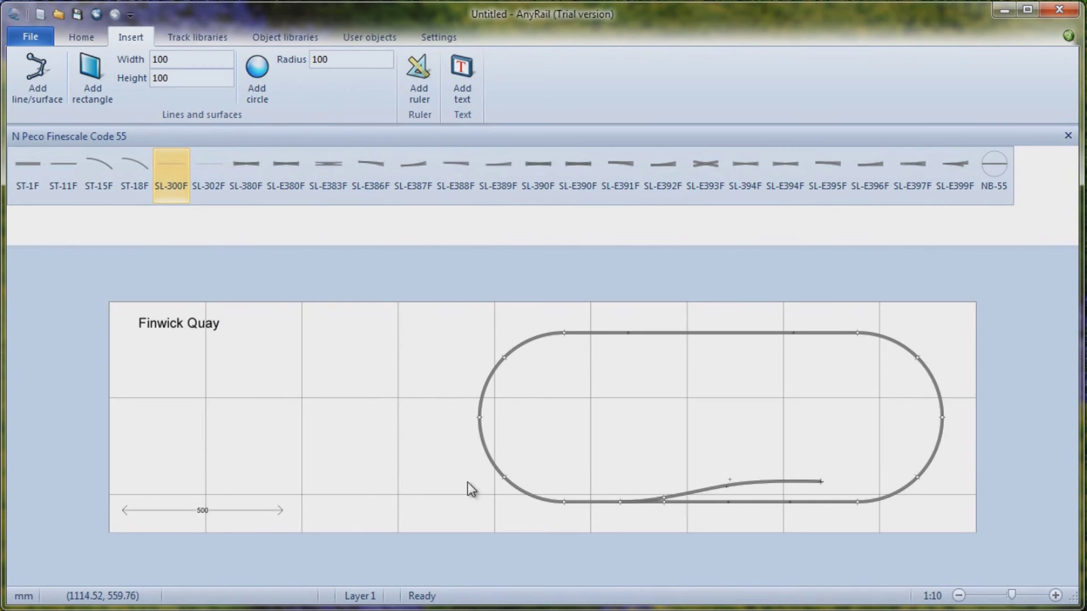
Look through the N Viessmann Signals object library and close it.
click(201, 35)
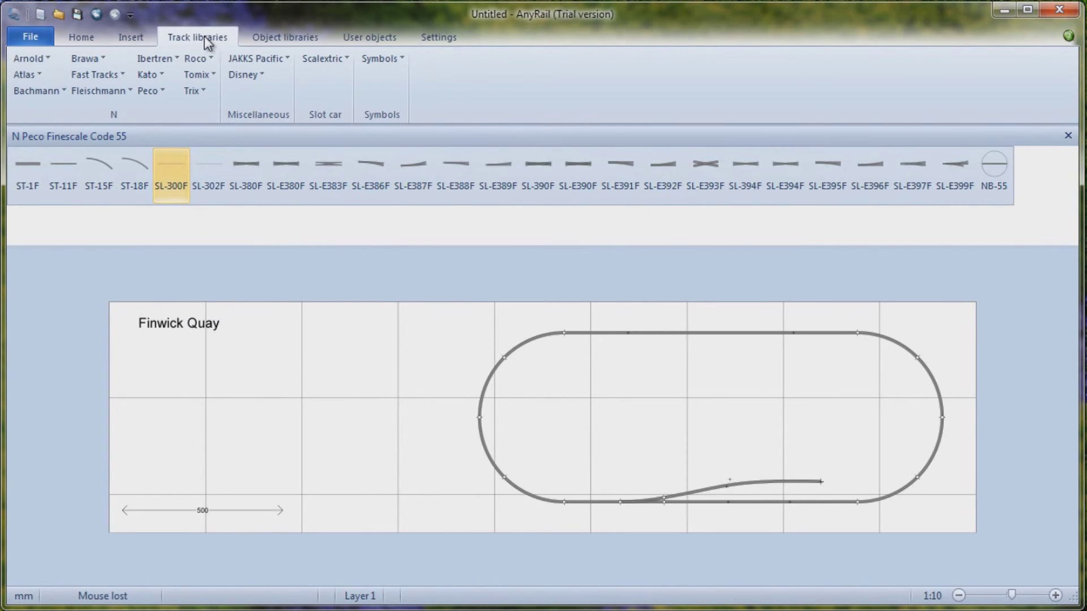
click(276, 38)
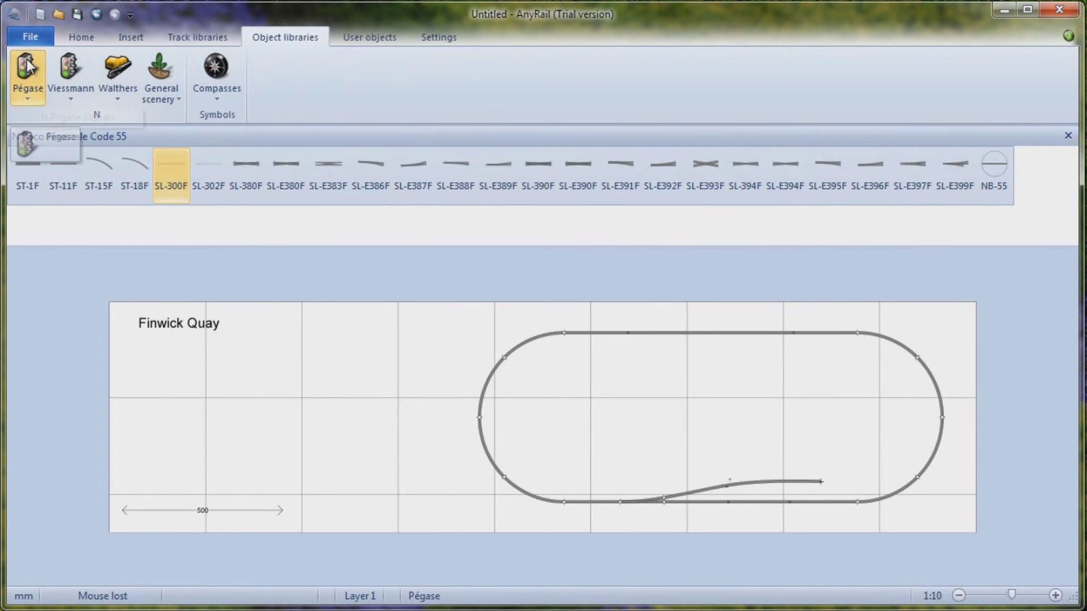
click(76, 72)
click(124, 116)
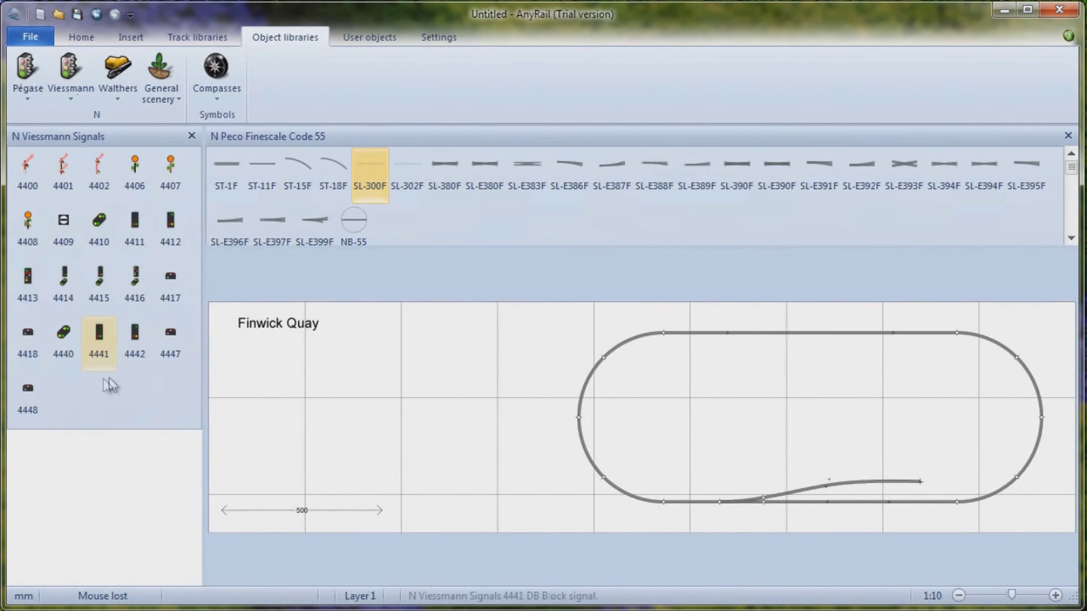
click(192, 136)
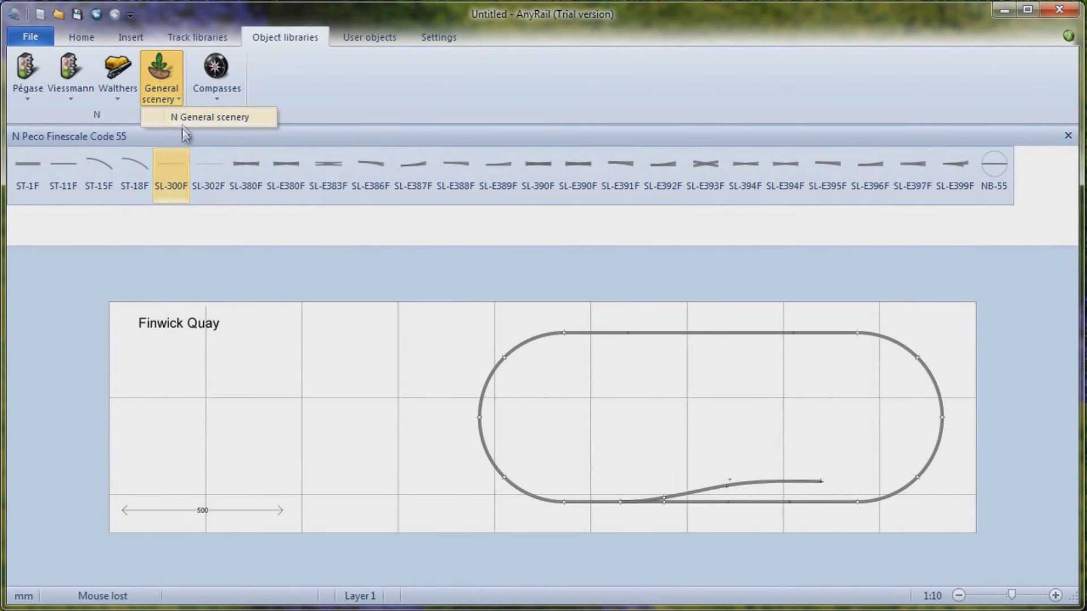
From the enlarged N General scenery library, place trees T1.1, T1.2 and T2.2 by the oval's upper-left curve and shrub S1.1 inside the oval.
click(159, 76)
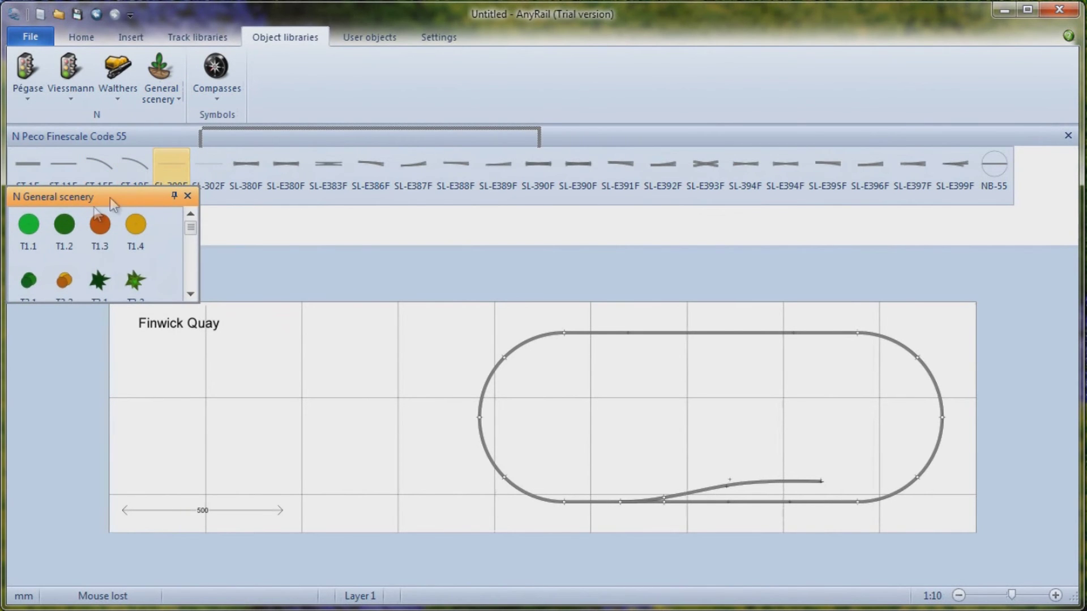
drag(100, 194, 101, 212)
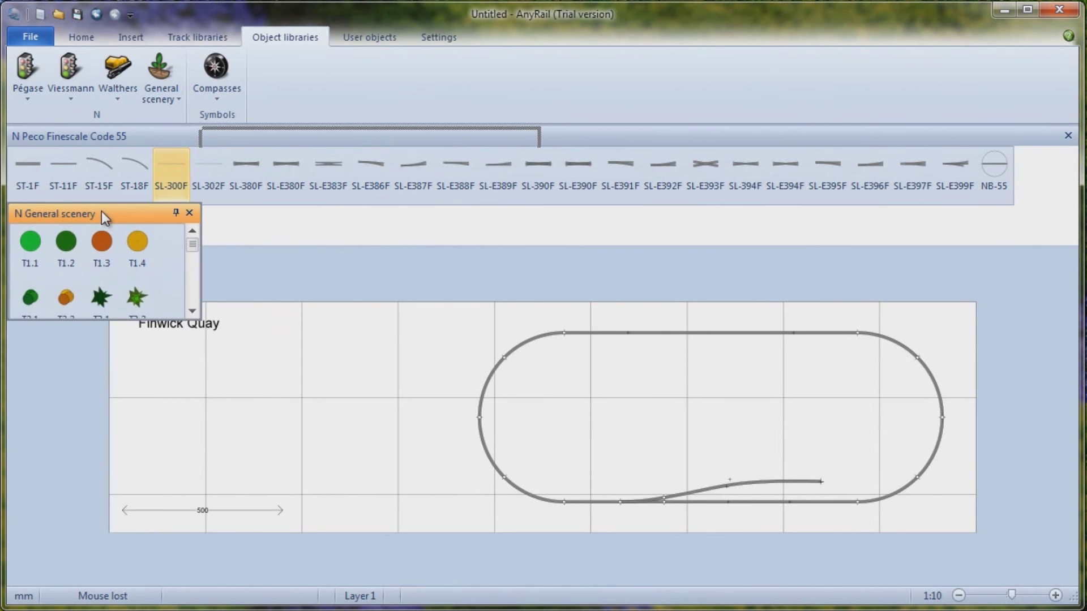
drag(113, 319, 120, 423)
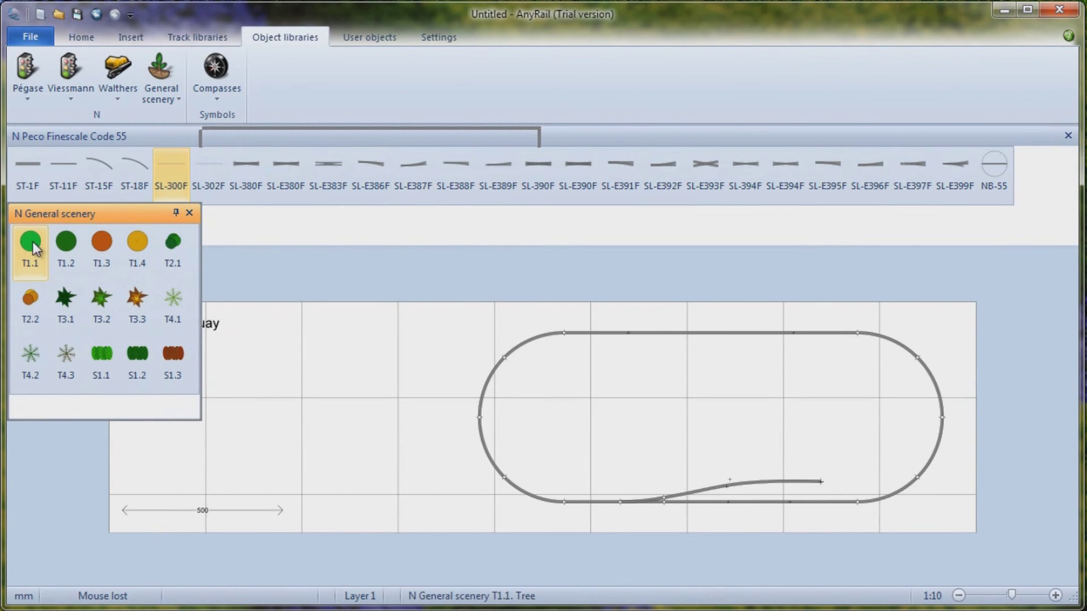
drag(33, 242, 492, 333)
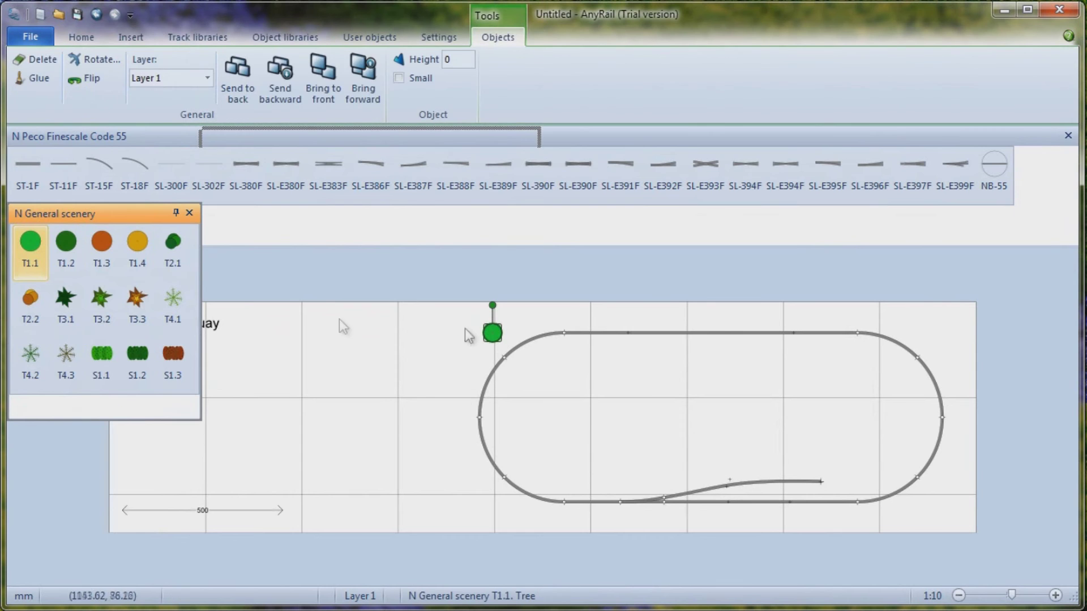
drag(66, 242, 502, 323)
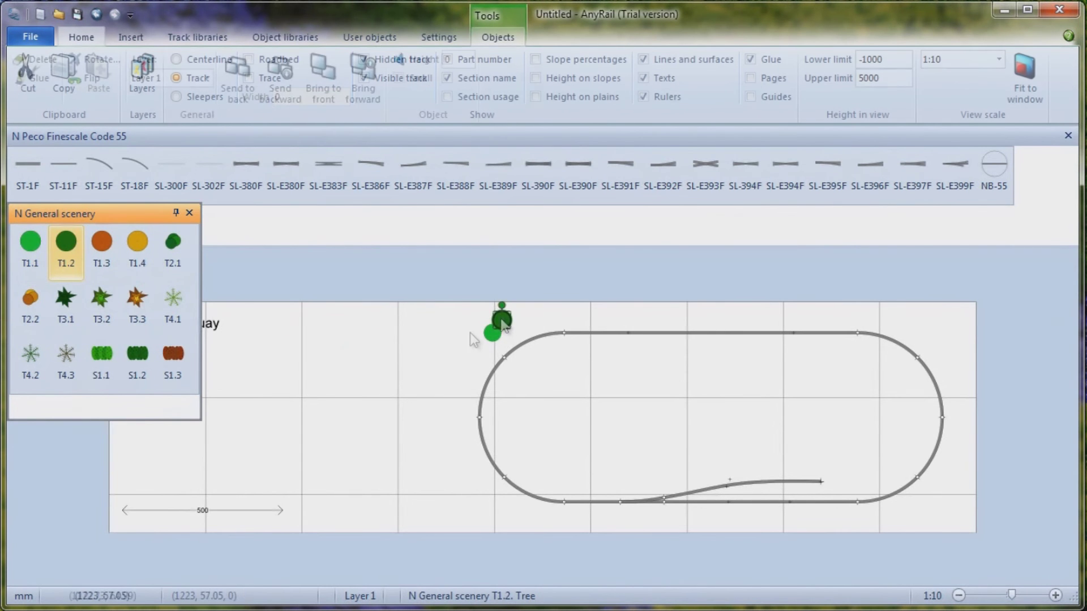
click(37, 307)
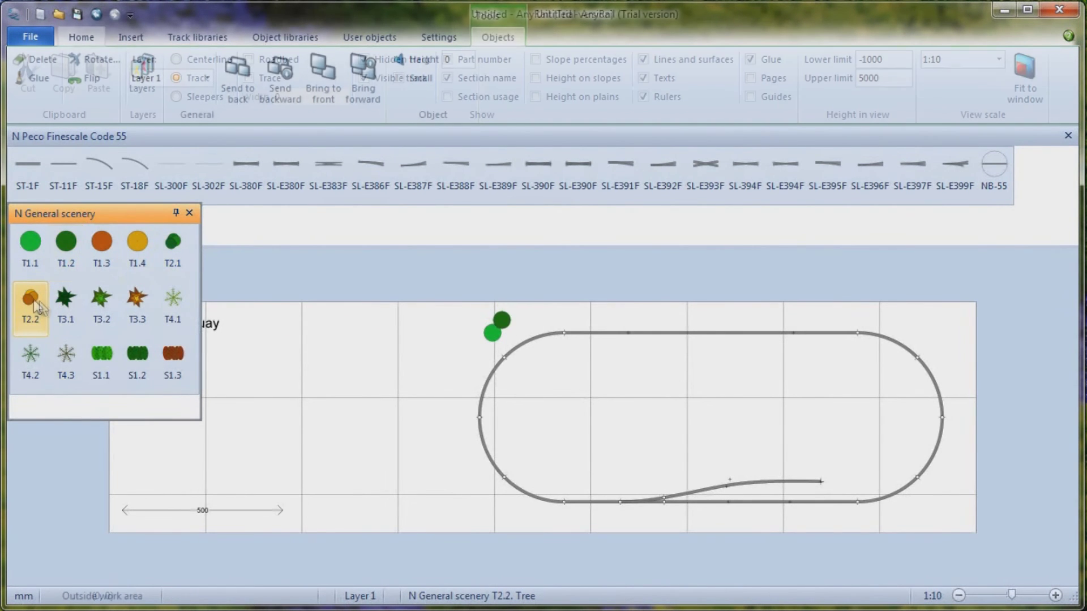
drag(37, 306, 483, 359)
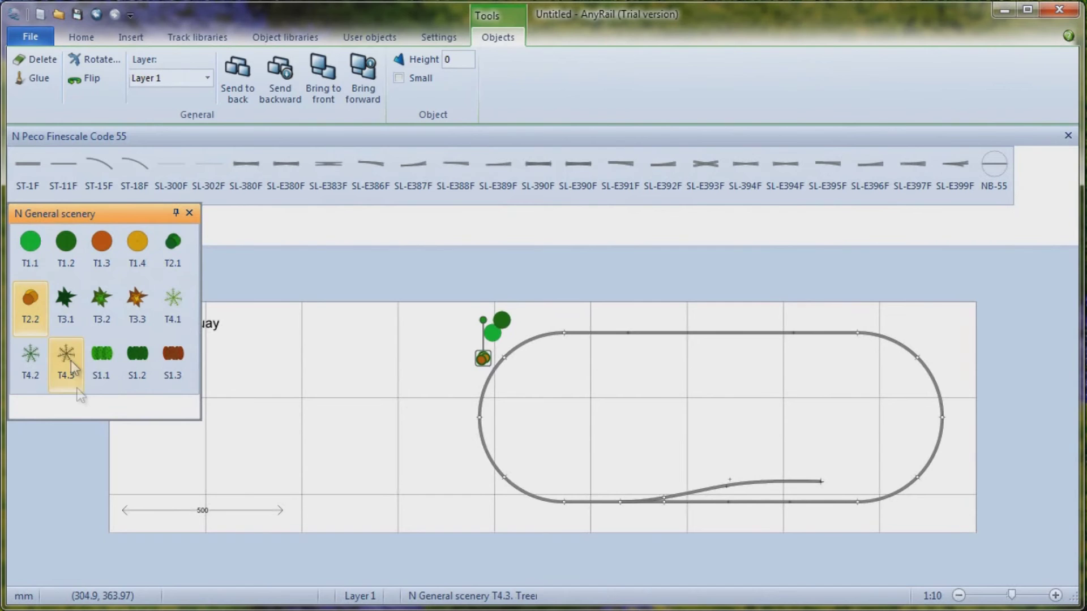
drag(100, 360, 594, 389)
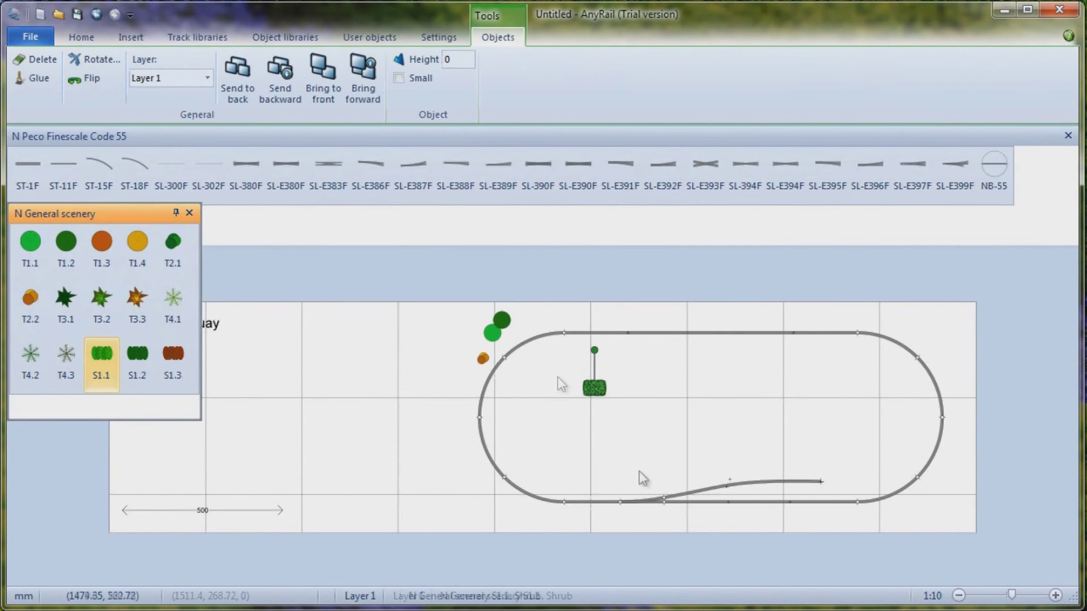
Delete the three trees and the shrub, and close the N General scenery library.
click(483, 359)
key(Delete)
click(492, 334)
key(Delete)
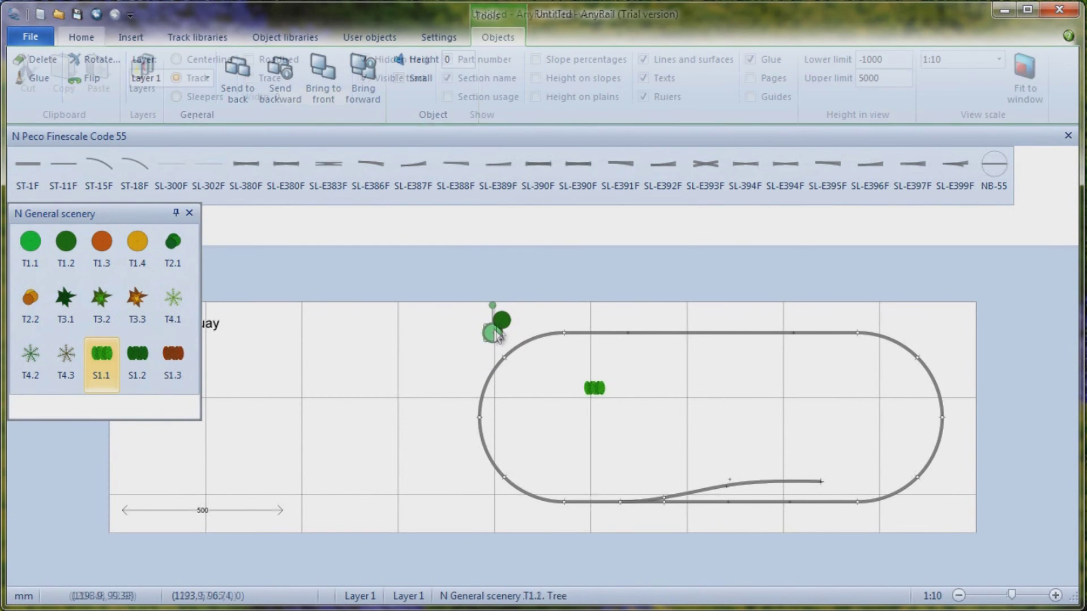
click(504, 321)
key(Delete)
click(597, 388)
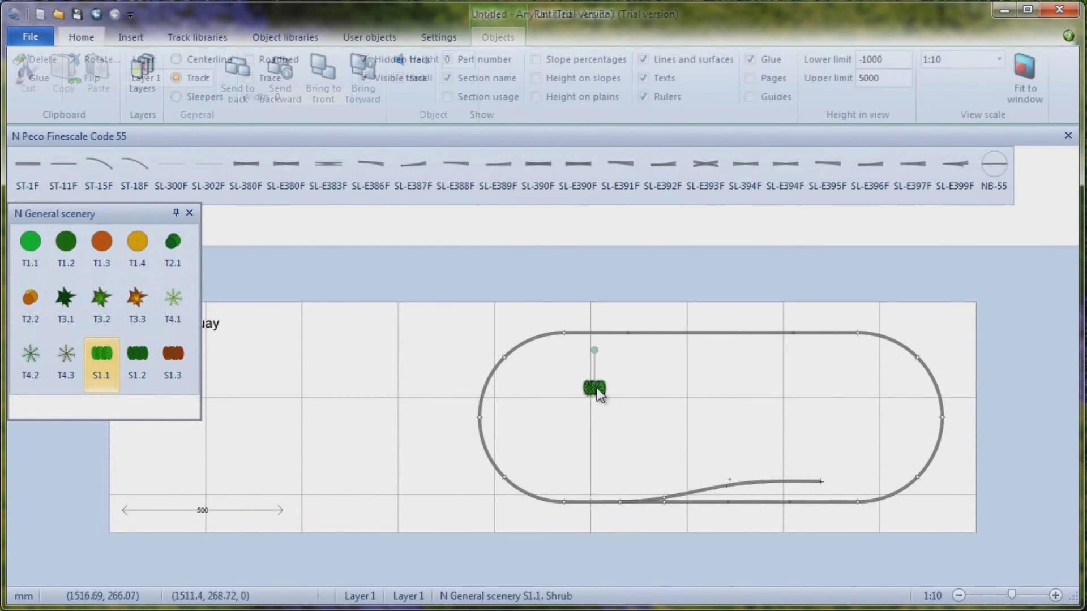
key(Delete)
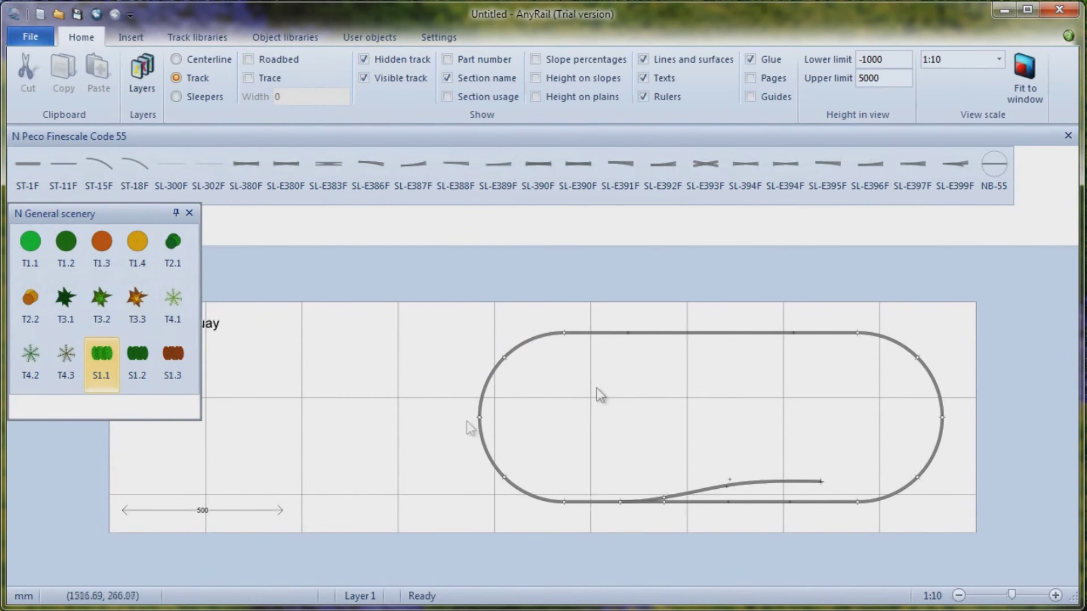
click(189, 213)
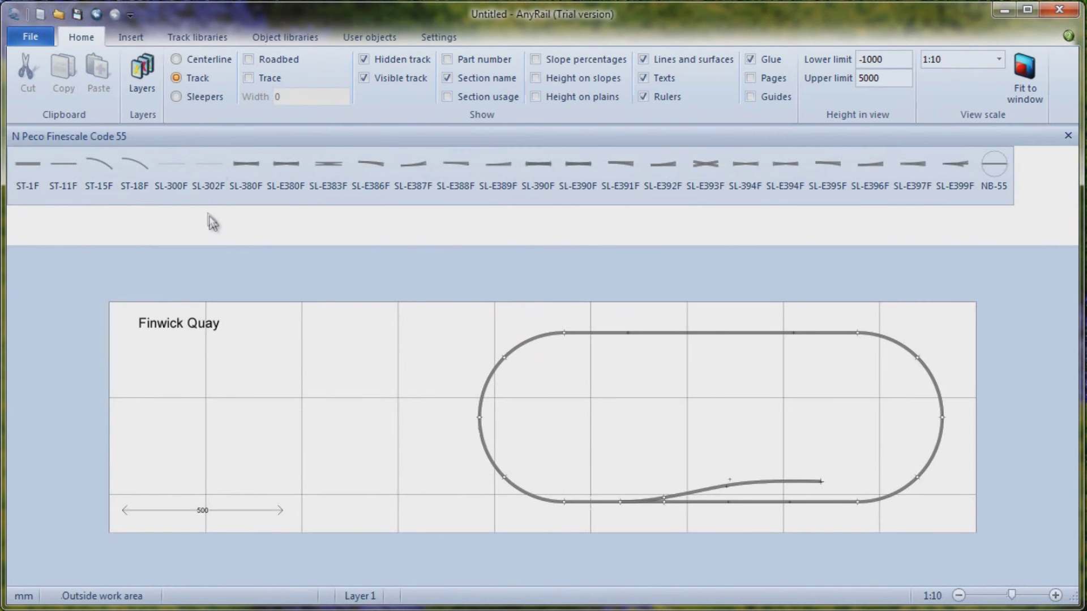
Place compass rose 2 just below the Finwick Quay title and close the Compass roses library.
click(280, 41)
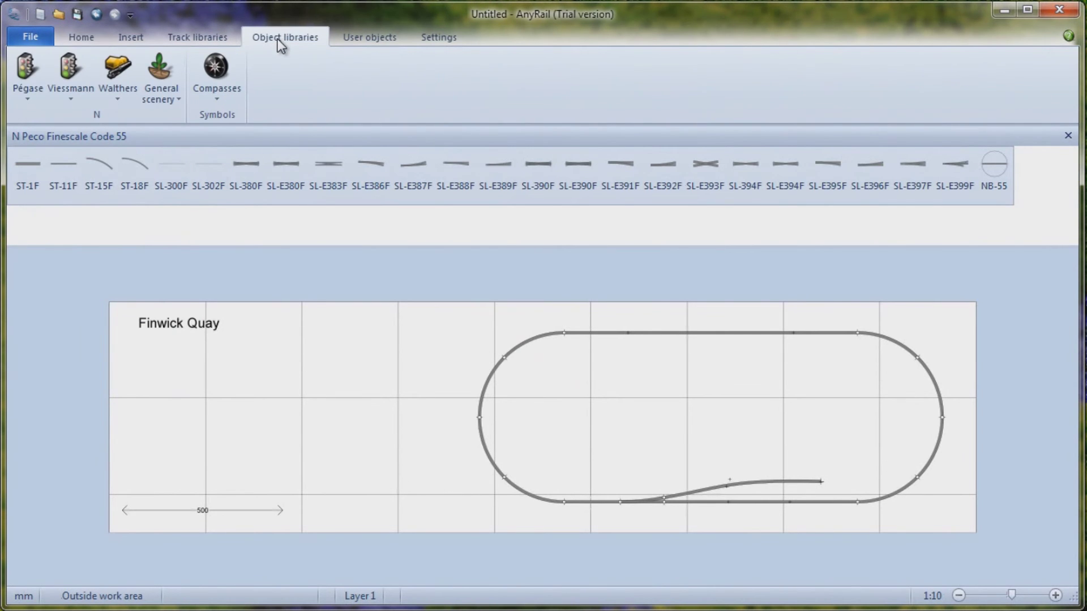
click(217, 73)
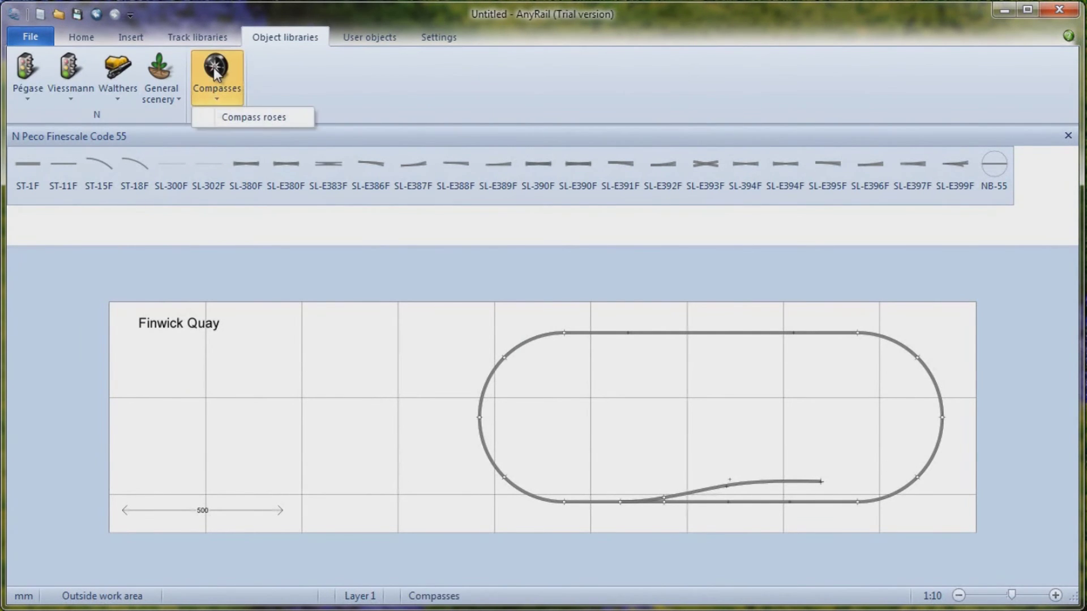
click(238, 124)
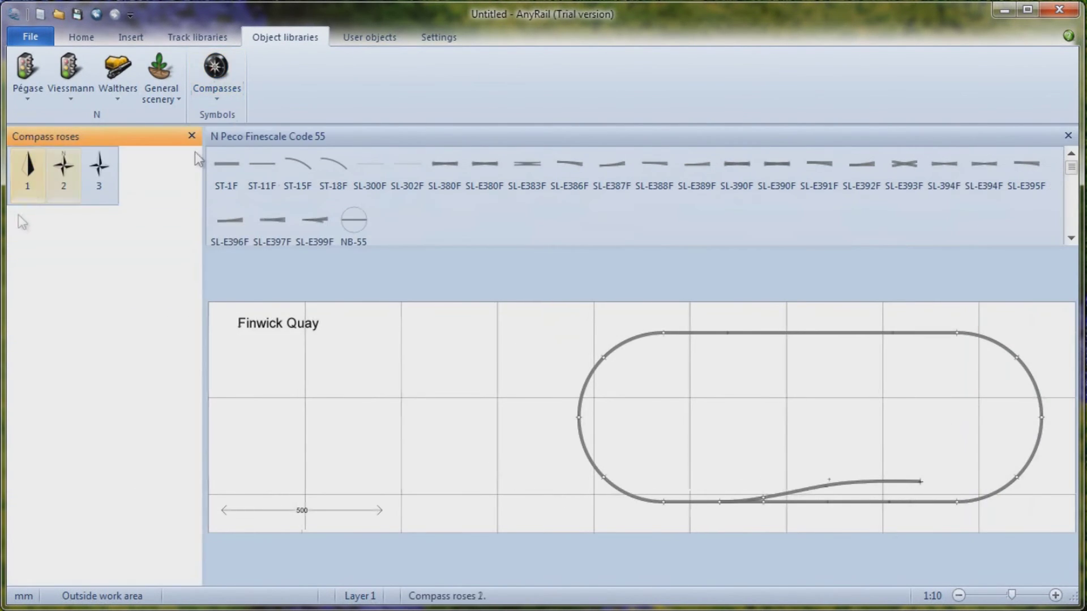
click(65, 173)
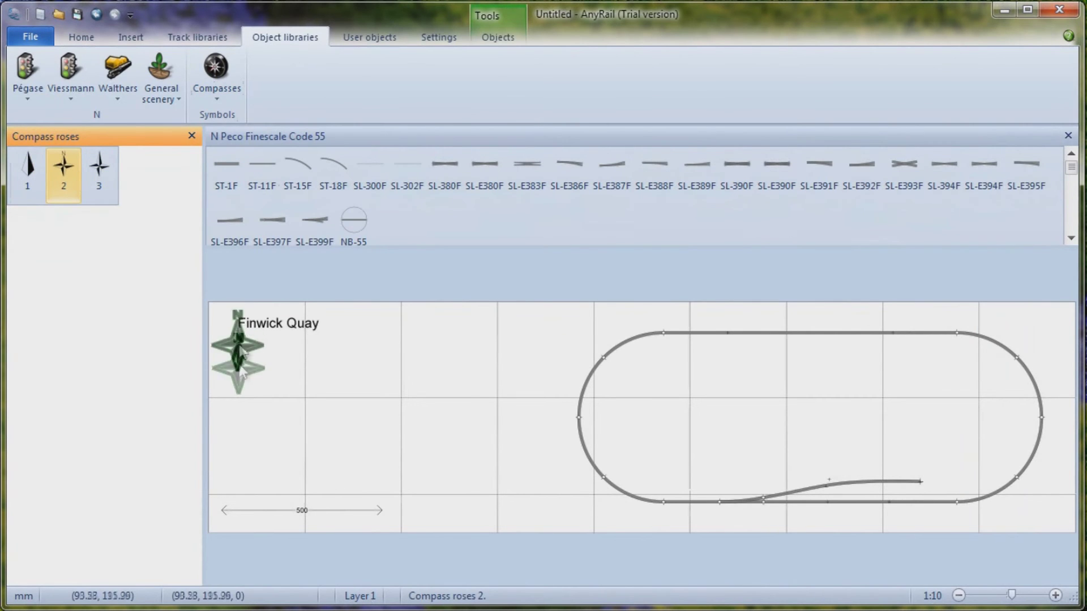
click(242, 378)
click(191, 136)
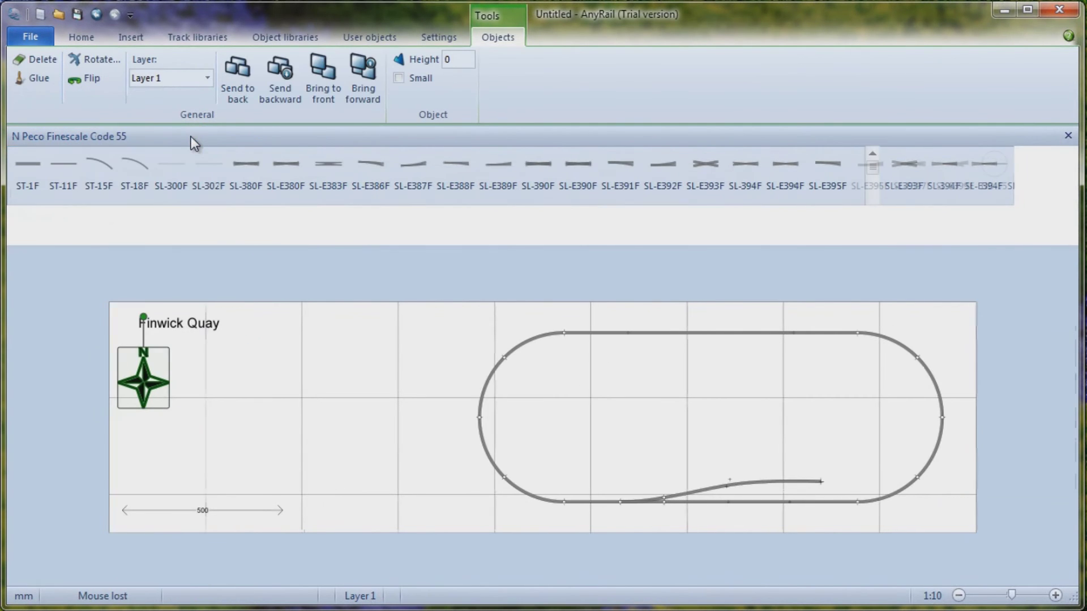
Open the Ratio N gauge user objects library.
click(286, 37)
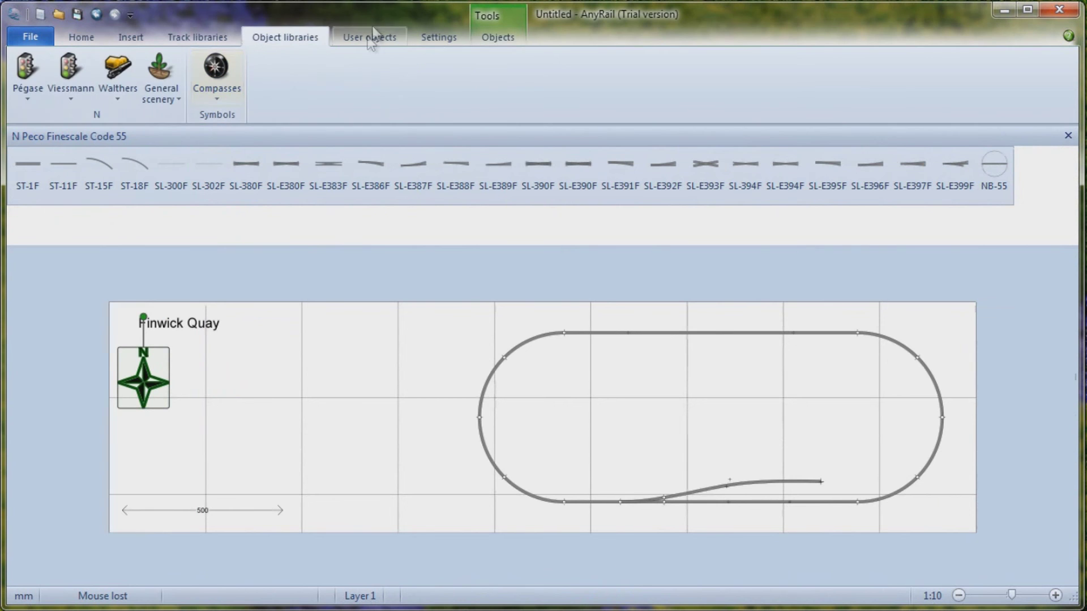
click(369, 35)
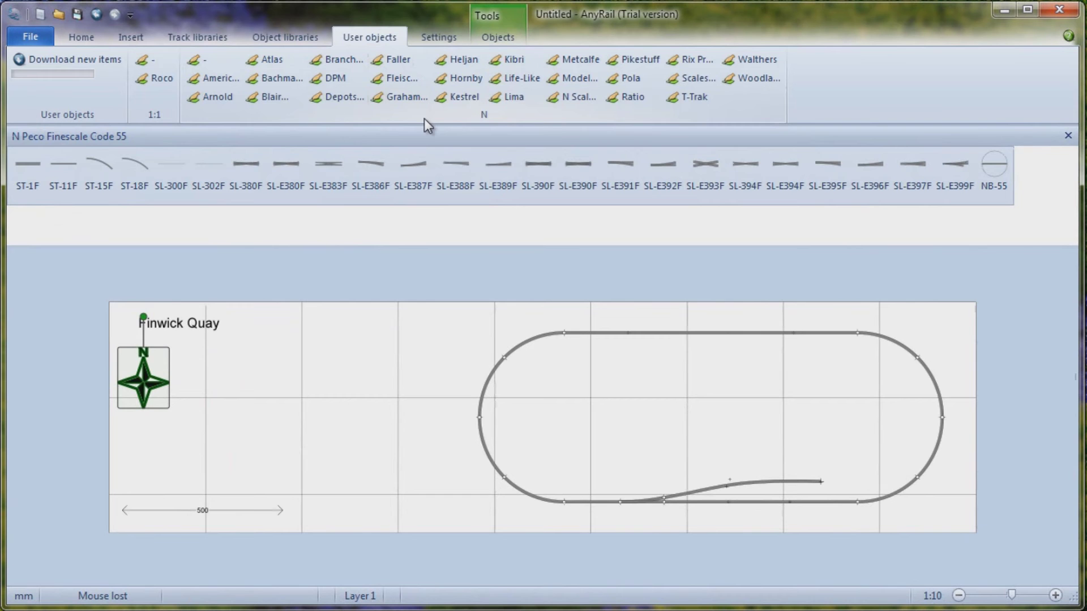
click(631, 96)
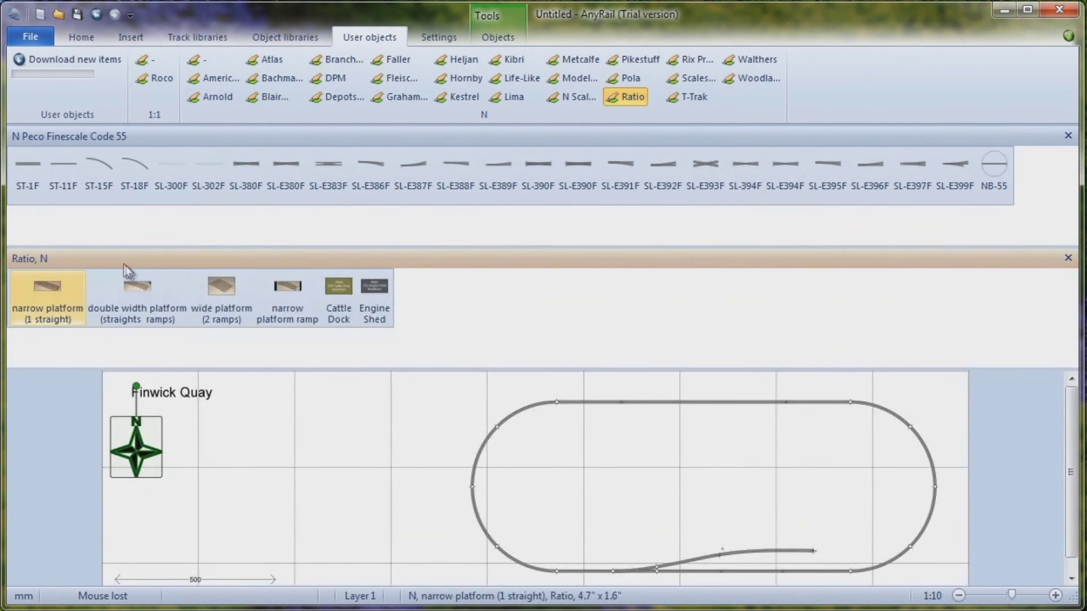
Float the Ratio library over the drawing and place a narrow platform ramp just above the oval's lower straight, near the left-hand curve.
drag(124, 259, 107, 273)
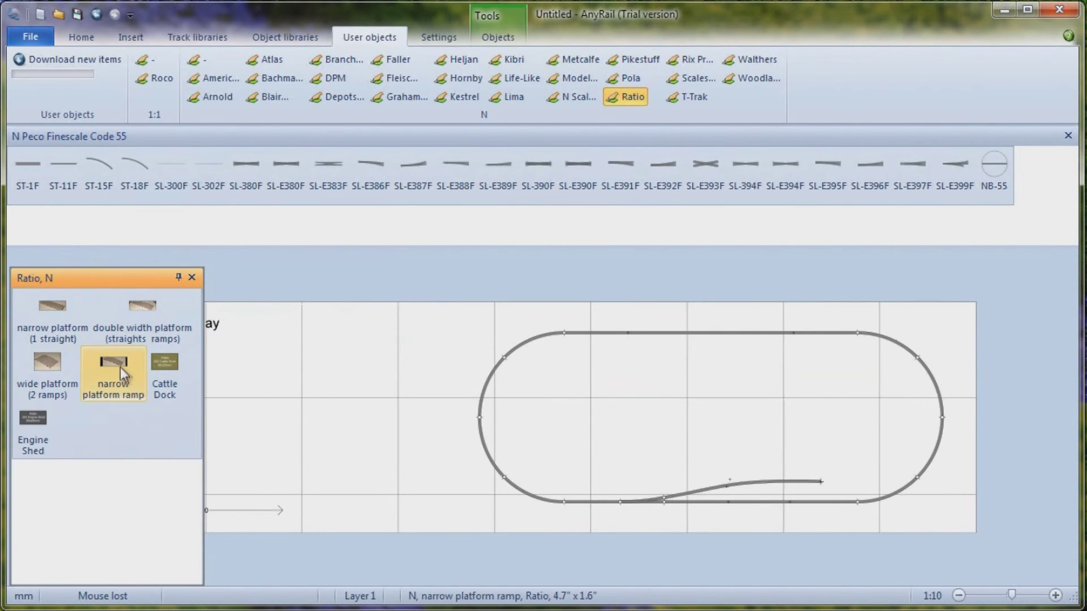
drag(120, 367, 357, 396)
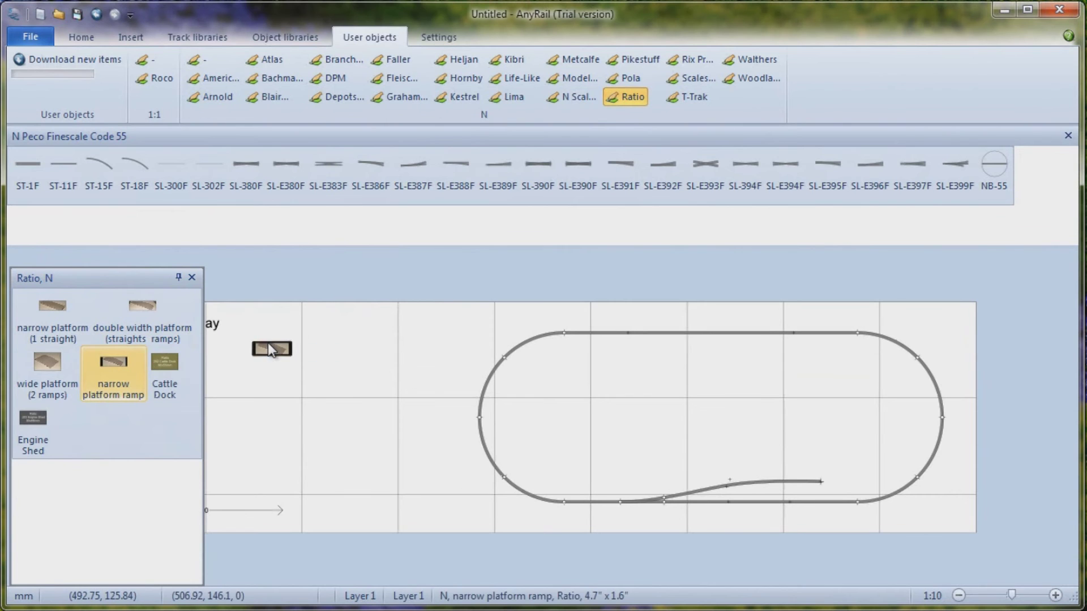
click(269, 342)
drag(270, 344, 358, 368)
drag(265, 355, 585, 494)
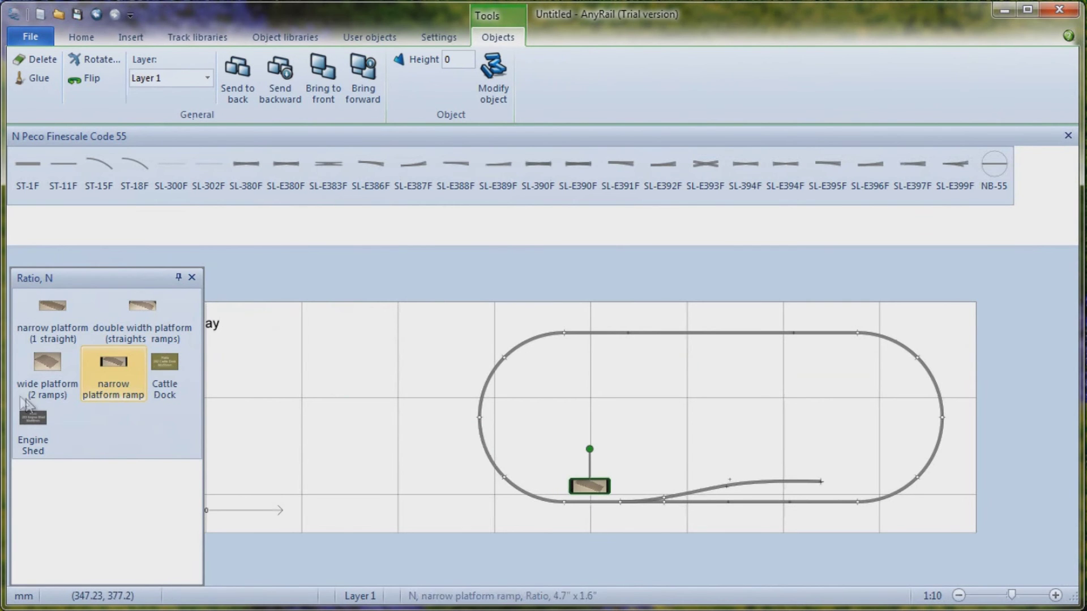
Place a wide platform (2 ramps) beside the Finwick Quay title and close the Ratio library.
click(50, 368)
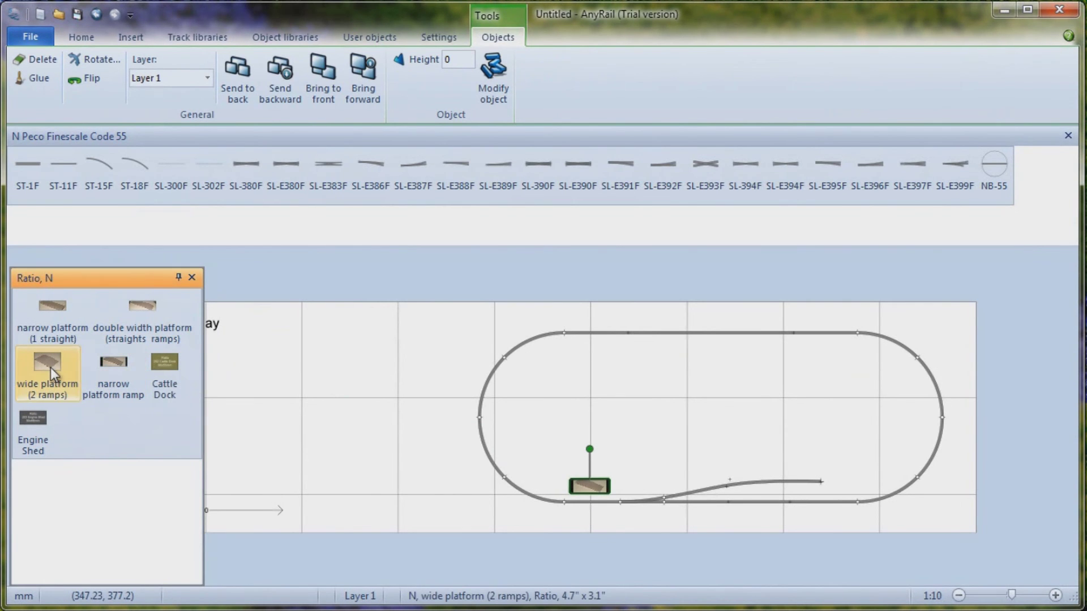
click(263, 353)
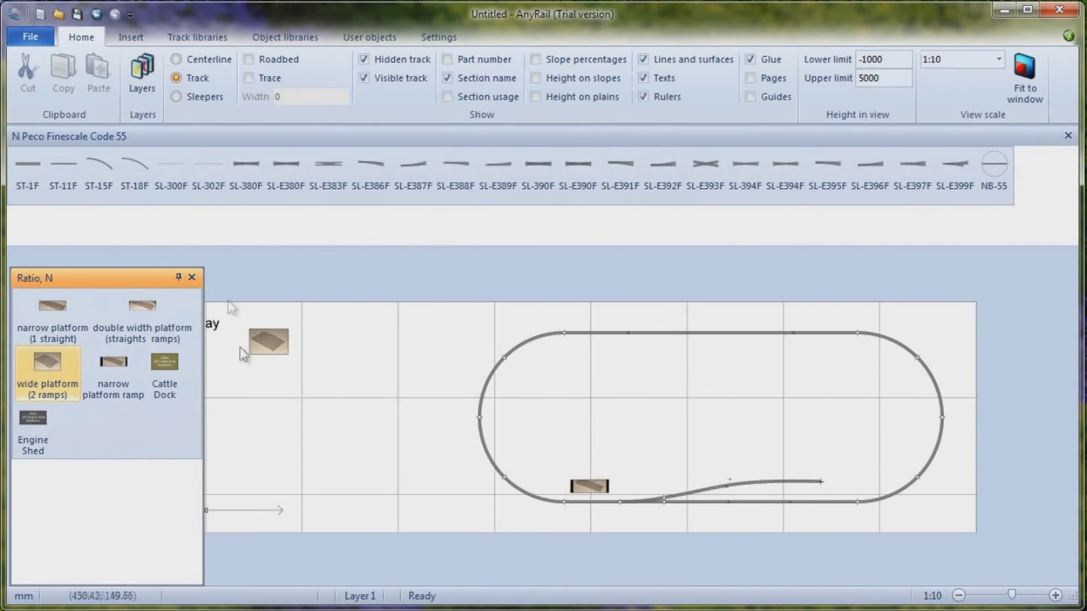
click(191, 277)
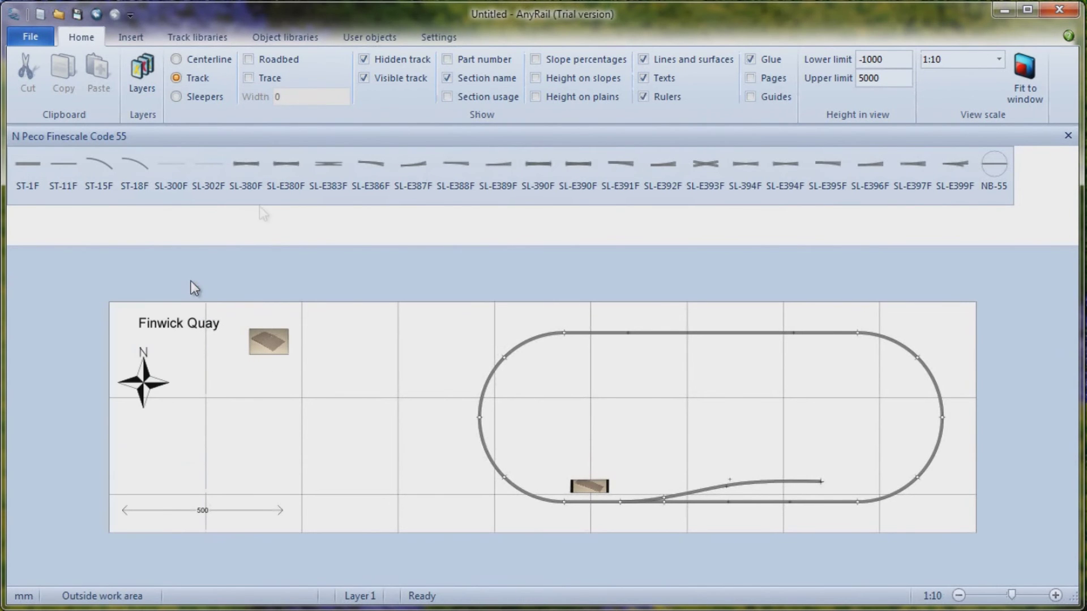
Open the Bachmann N gauge user objects library, float it with all its objects in view, and shrink the empty docked library area.
click(386, 39)
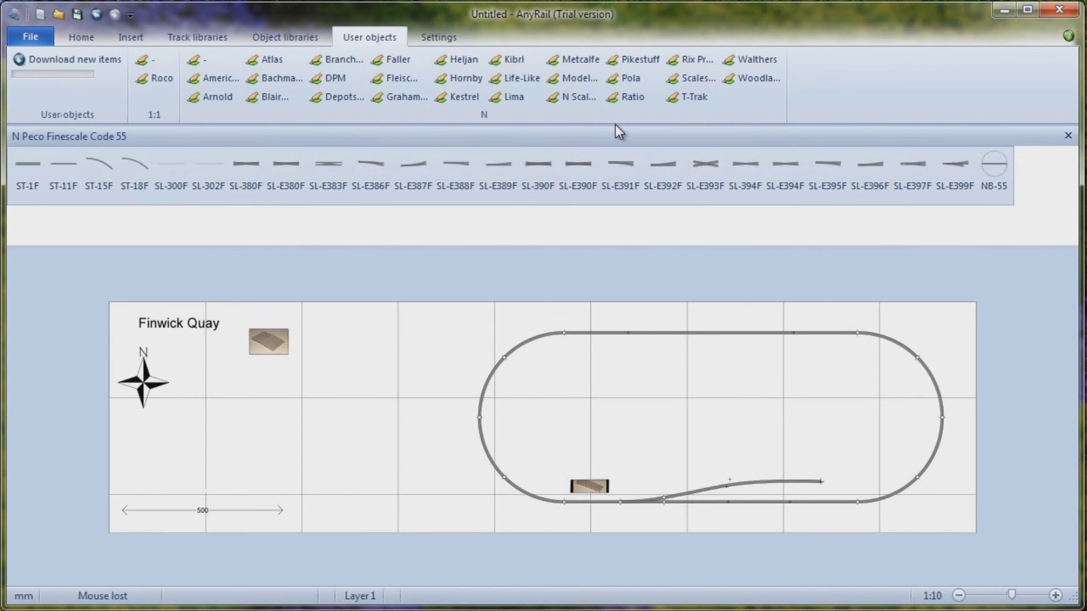
click(282, 79)
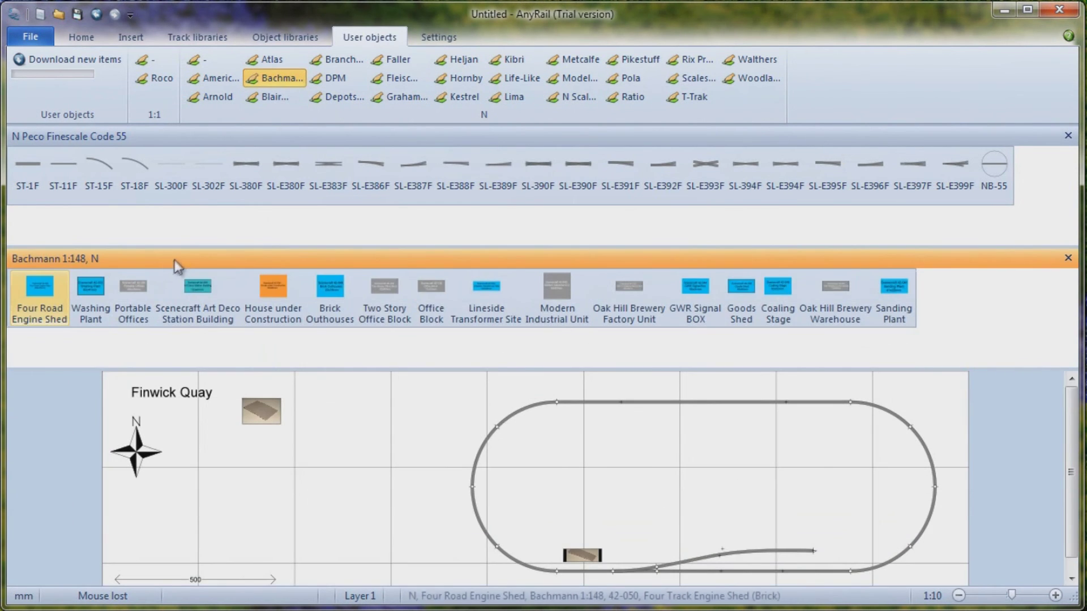
mouse_move(174, 262)
mouse_down()
mouse_move(150, 291)
mouse_move(182, 271)
mouse_move(183, 257)
mouse_move(184, 277)
mouse_up()
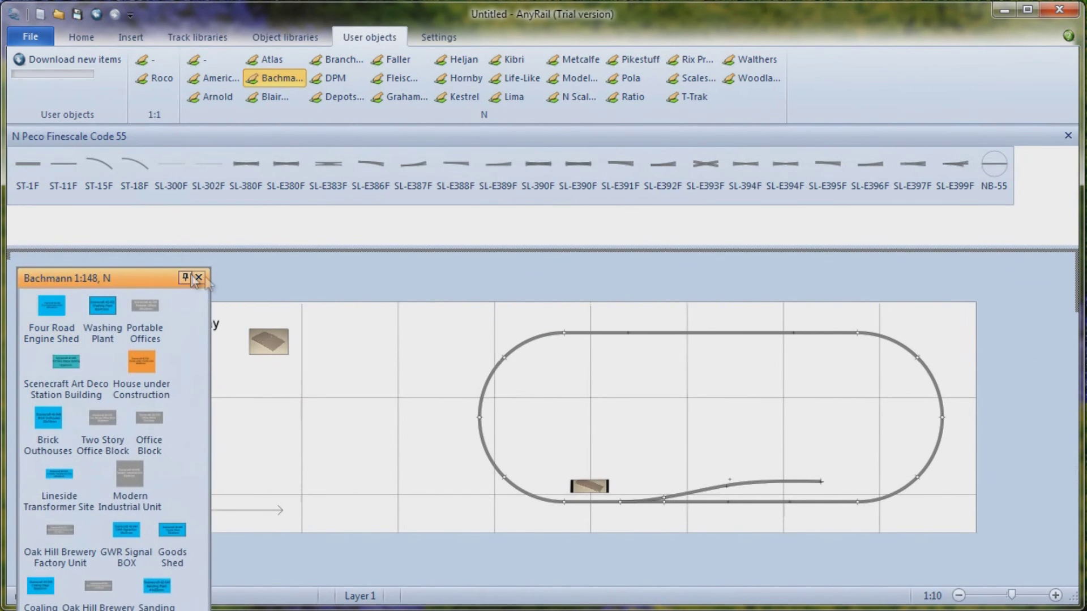
drag(236, 247, 234, 205)
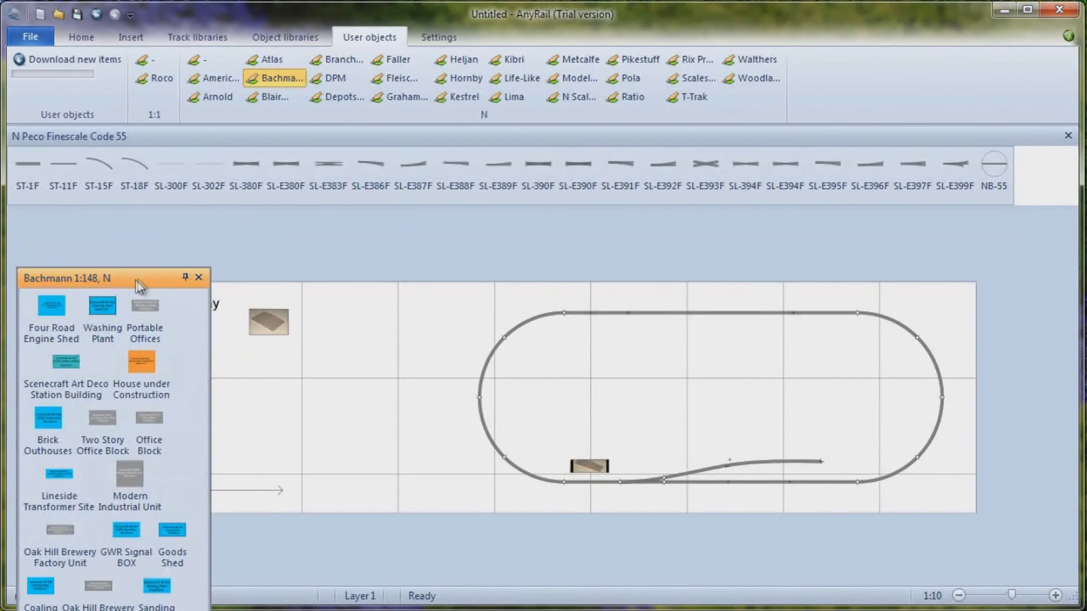
mouse_move(135, 280)
mouse_down()
mouse_move(155, 225)
mouse_move(137, 229)
mouse_move(159, 254)
mouse_move(151, 247)
mouse_up()
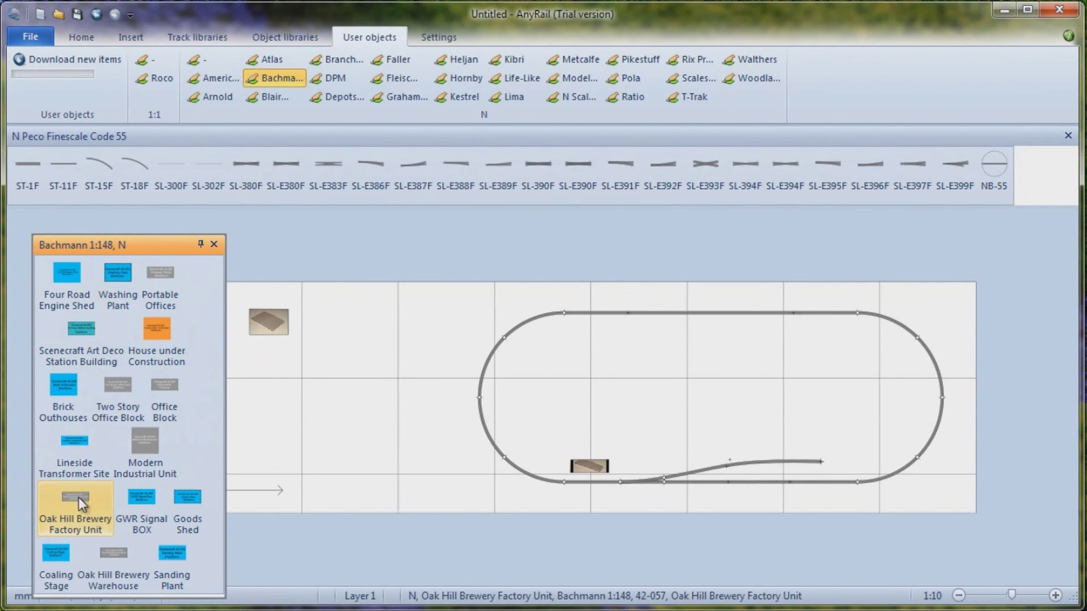
Place the Oak Hill Brewery Factory Unit and Warehouse side by side just above the siding's end, and close the Bachmann library.
drag(75, 499, 403, 416)
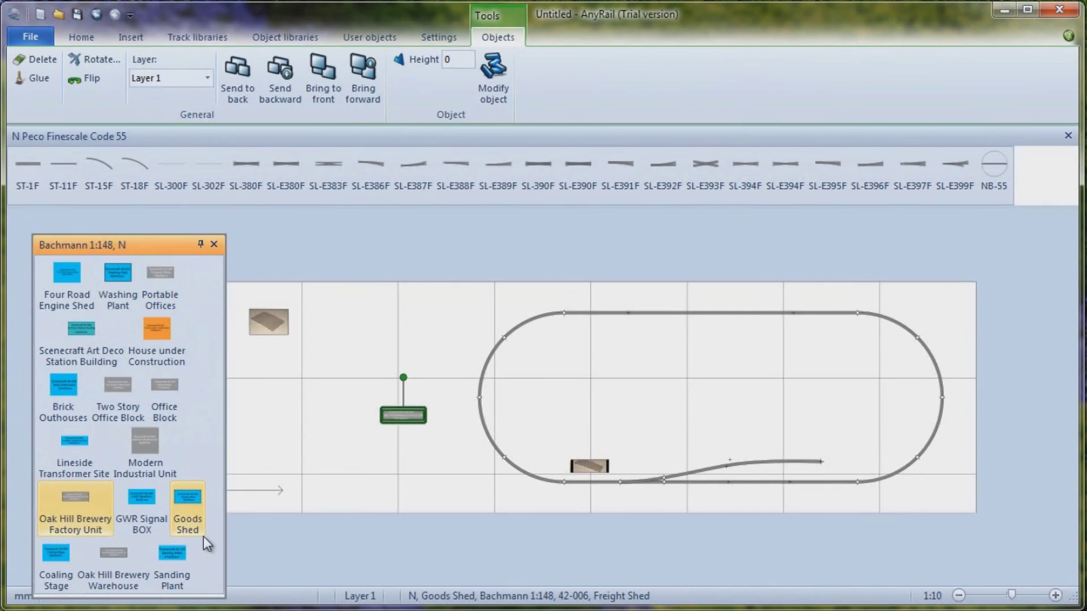
click(116, 557)
drag(117, 555, 825, 441)
drag(424, 420, 777, 443)
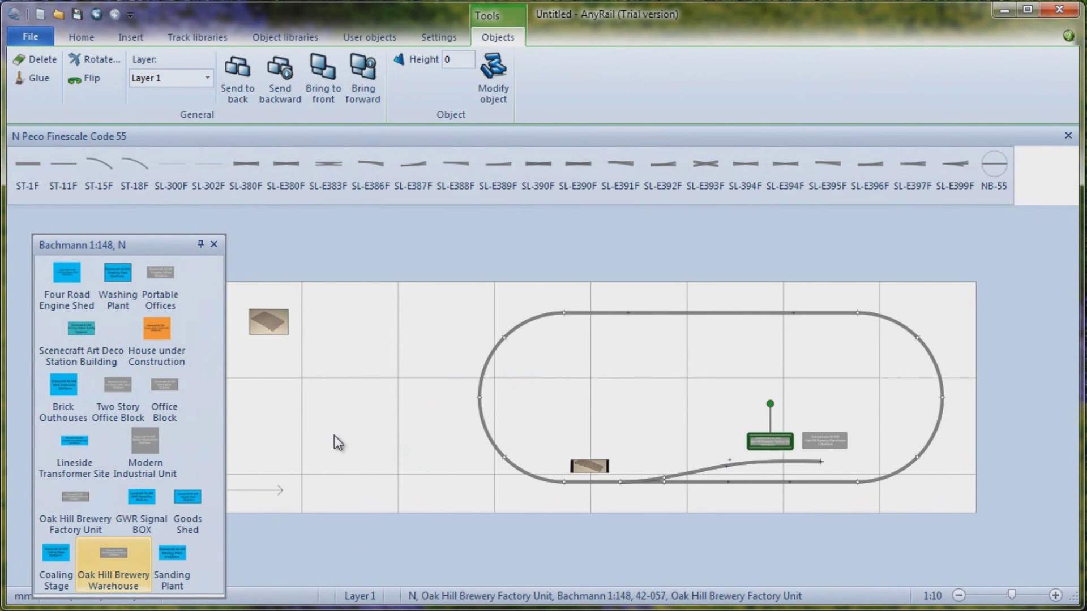
click(214, 245)
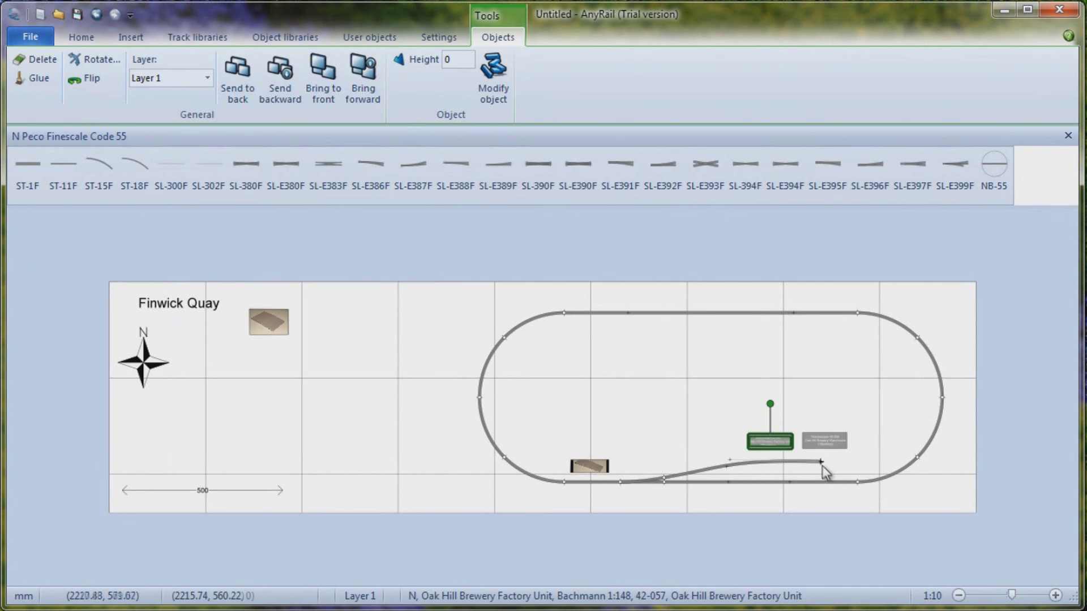
Reshape the flexible siding track so it bends up between the platform and the brewery buildings and runs along their upper side.
drag(821, 462, 840, 420)
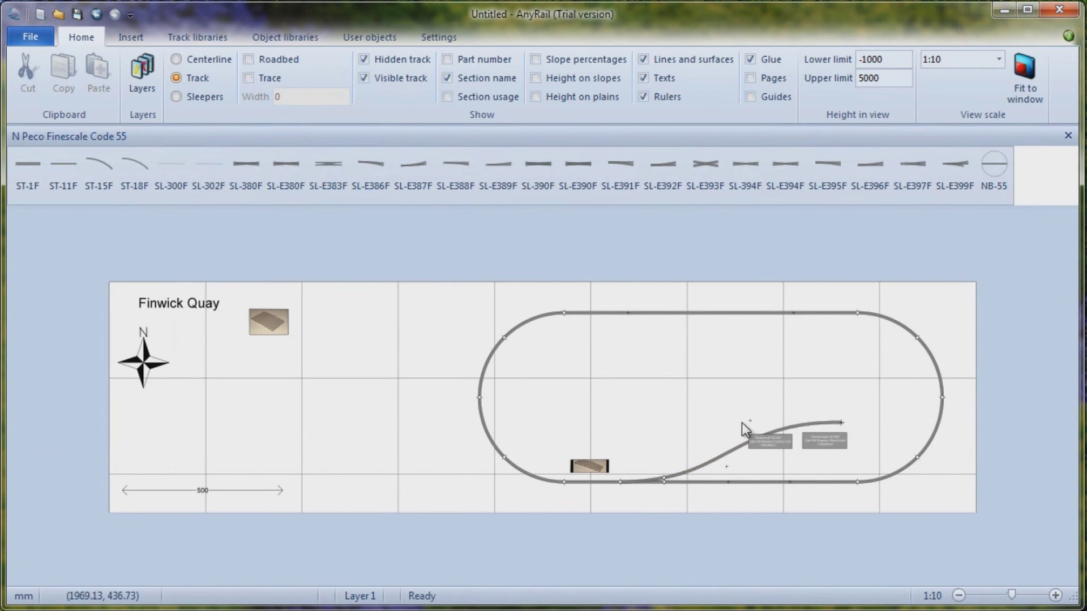
drag(751, 420, 677, 420)
drag(726, 466, 757, 462)
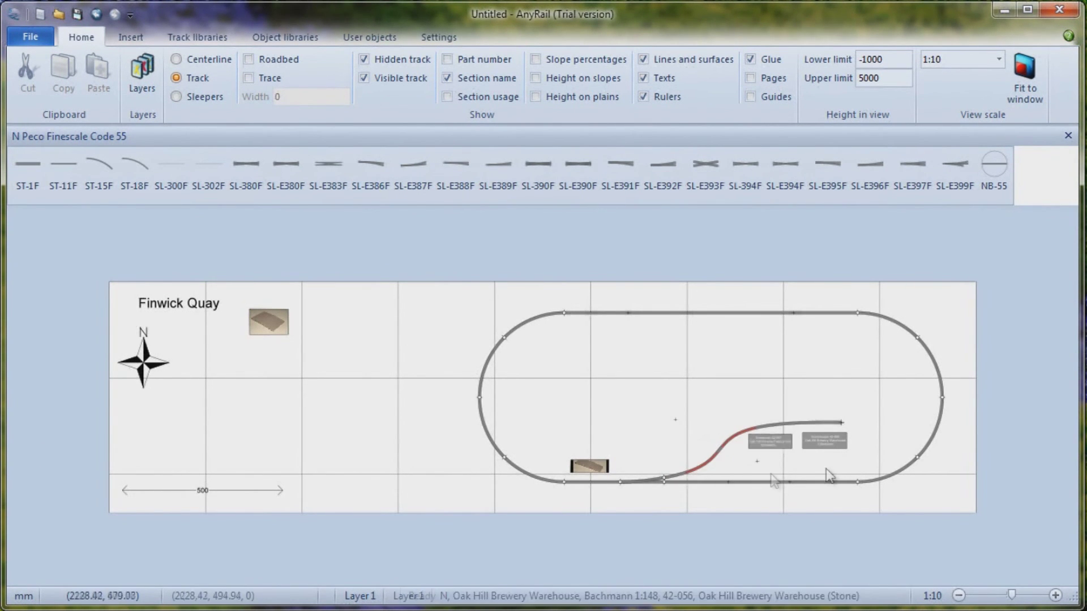